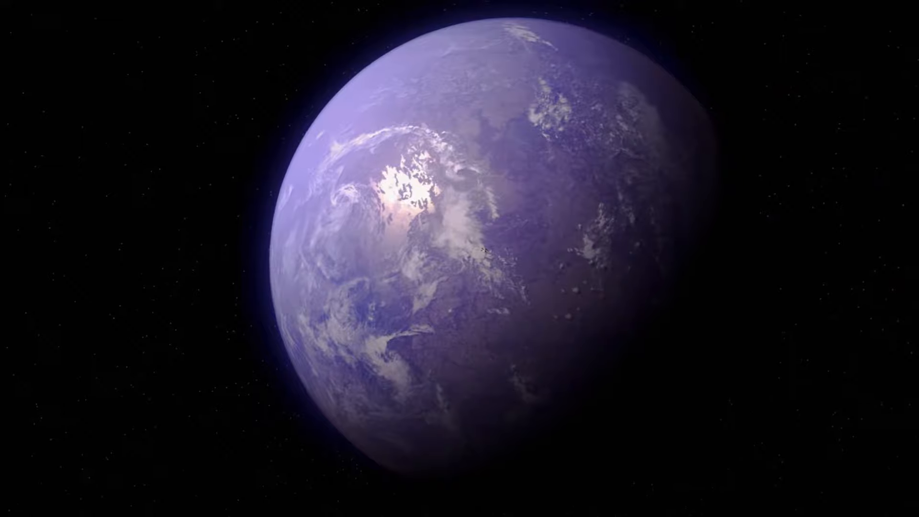
Close the reference video and render the example planet scene in the viewport.
key("space")
key("Escape")
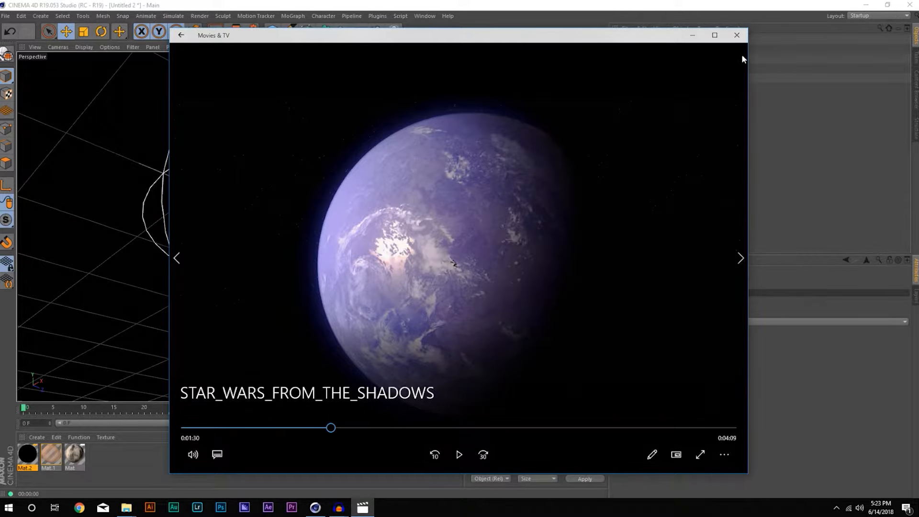
left_click(737, 36)
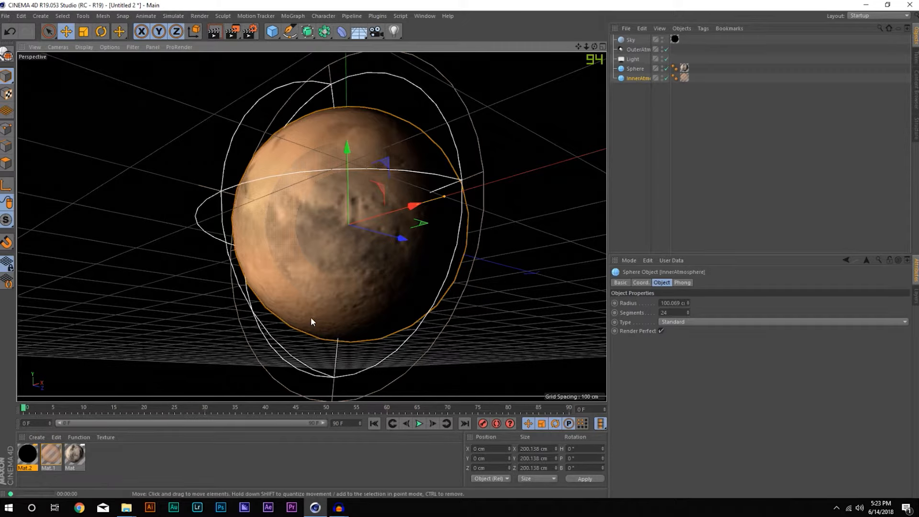
key("ctrl+r")
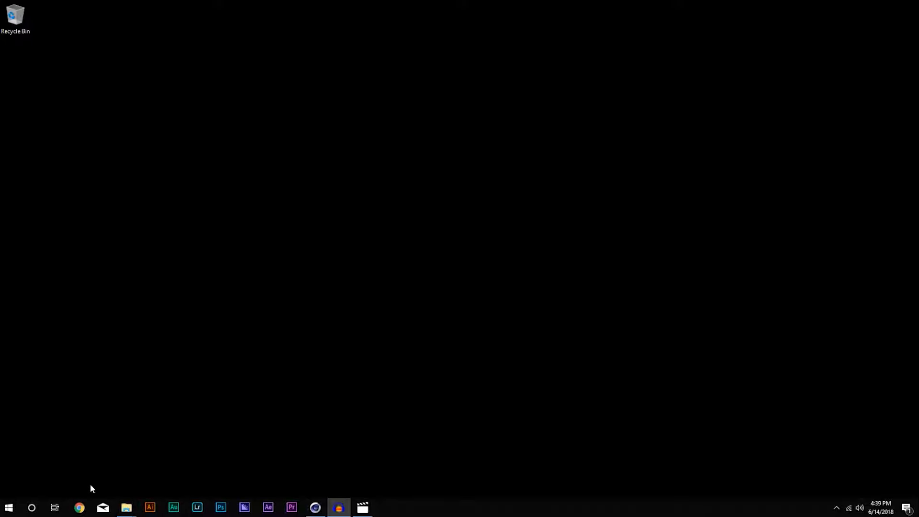
Switch to Chrome and search Google Images for "mars 8k texture".
left_click(78, 506)
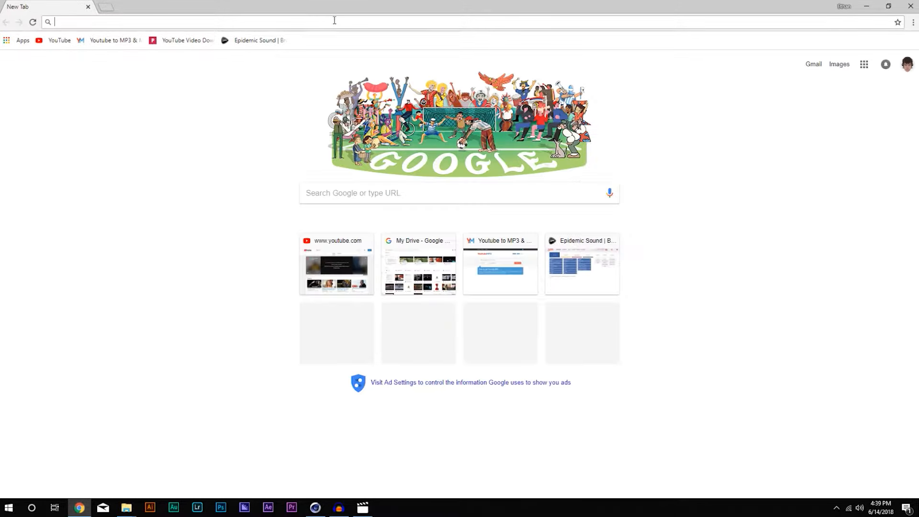
type("mars 8k texture")
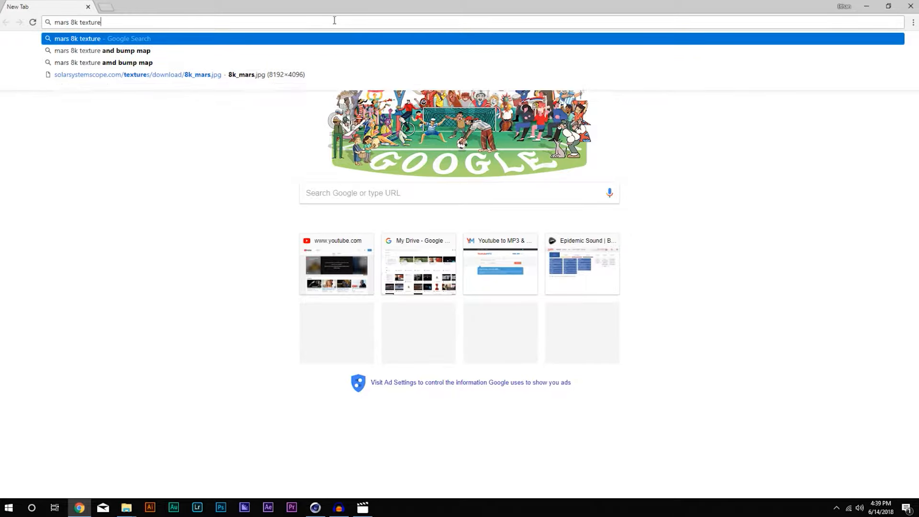
key("Return")
left_click(106, 82)
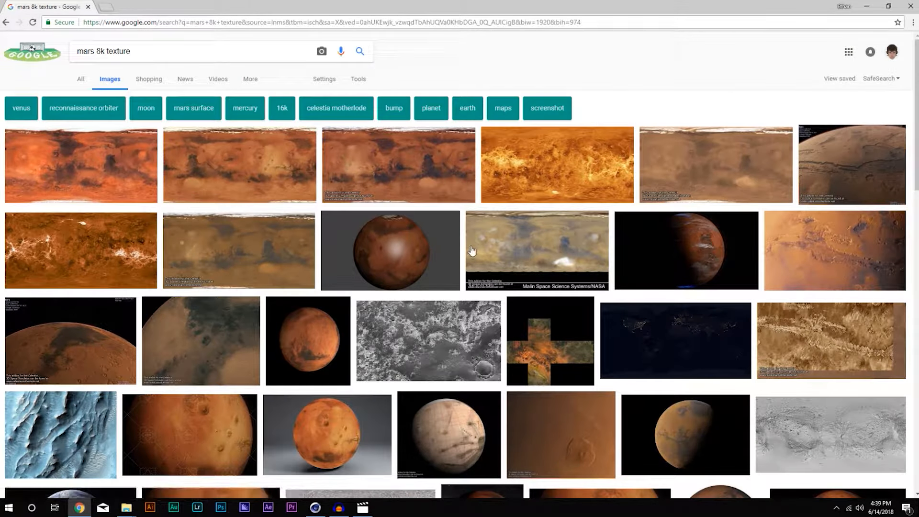
Browse the Mars texture results and open the Solar System Scope page behind the 8192 × 4096 orange map.
scroll(608, 339, "down", 3)
scroll(609, 336, "down", 2)
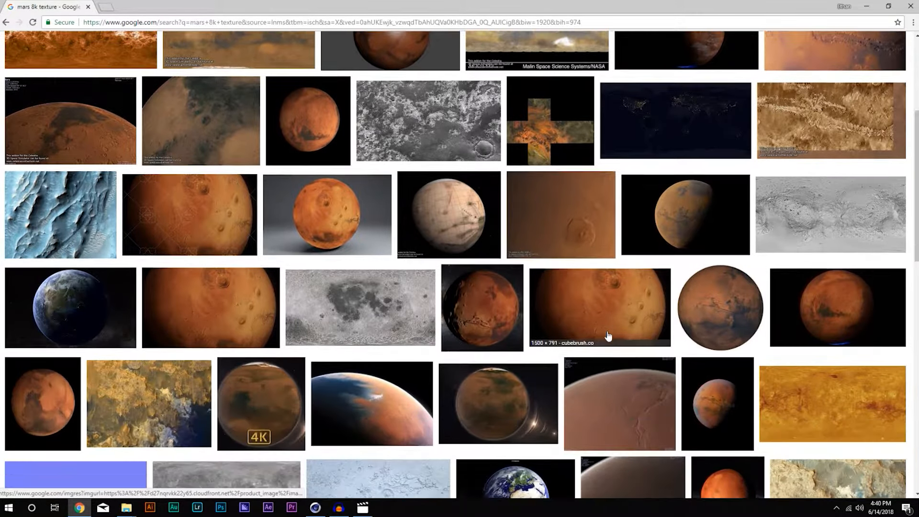
left_click(806, 189)
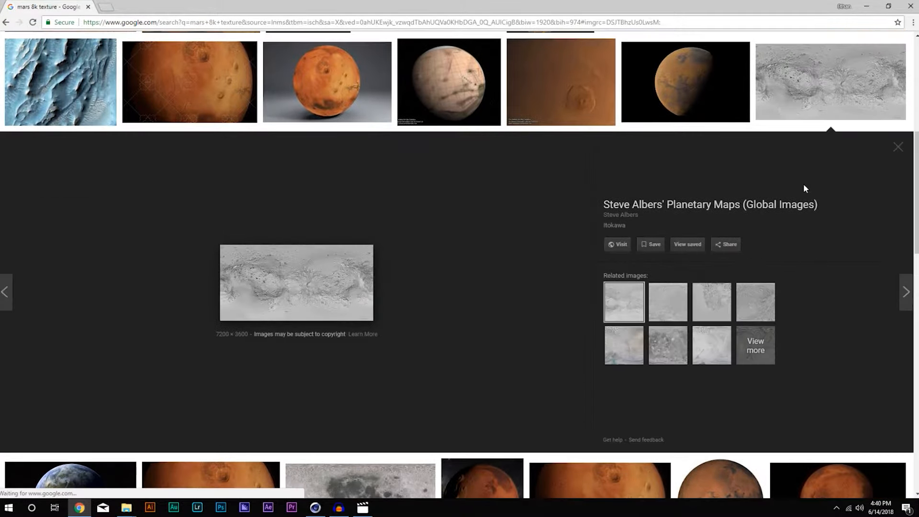
scroll(72, 168, "up", 6)
left_click(86, 159)
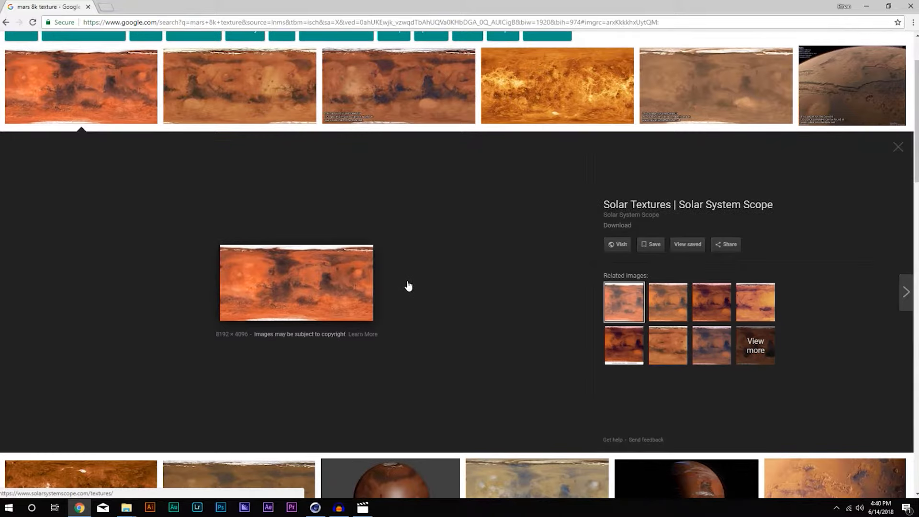
left_click(616, 245)
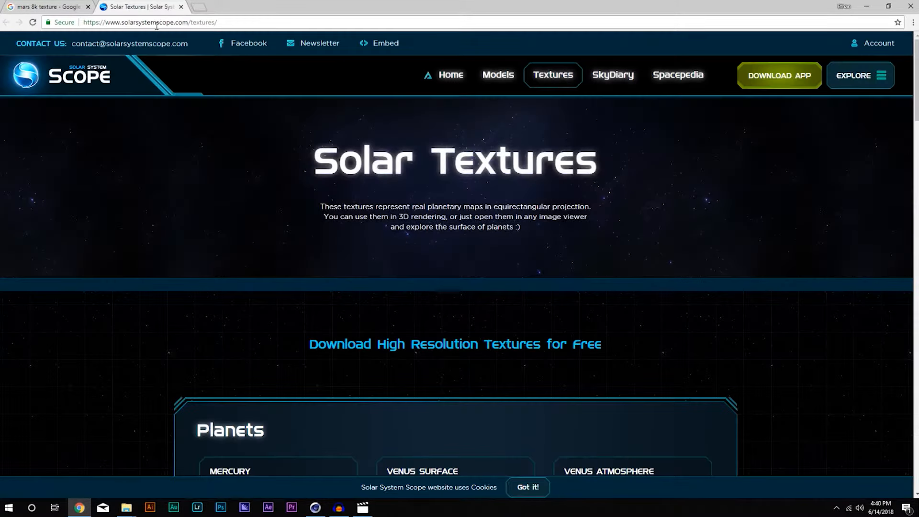
Open the ultra resolution 8K Mars texture and save it to the Desktop as JPEG image "8k_mars (1)".
scroll(530, 263, "down", 6)
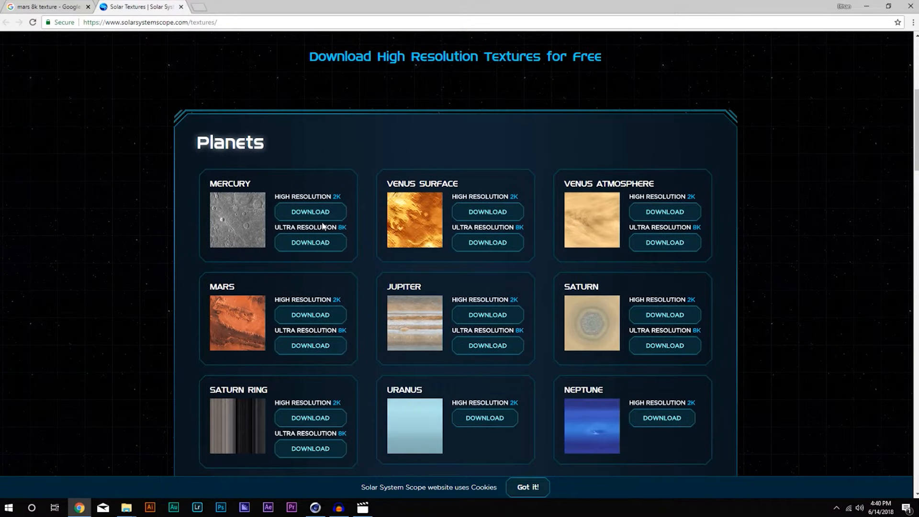
scroll(345, 308, "down", 2)
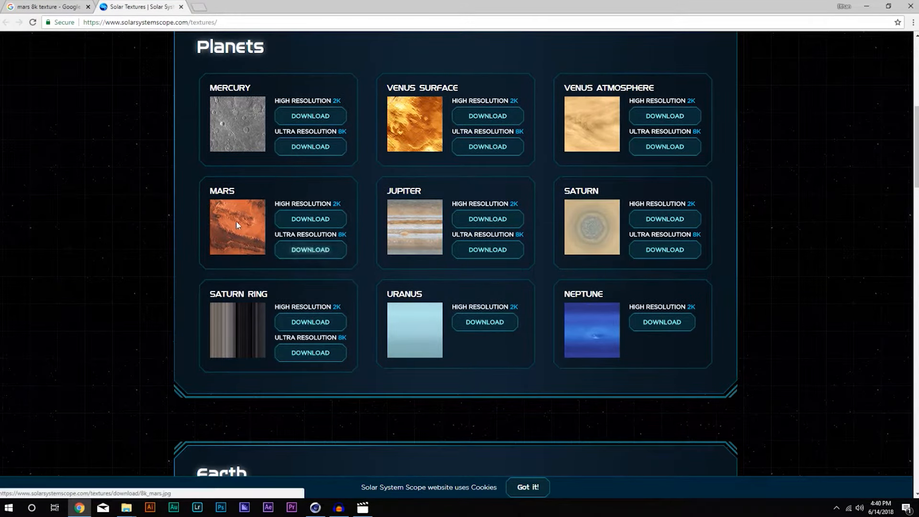
left_click(322, 250)
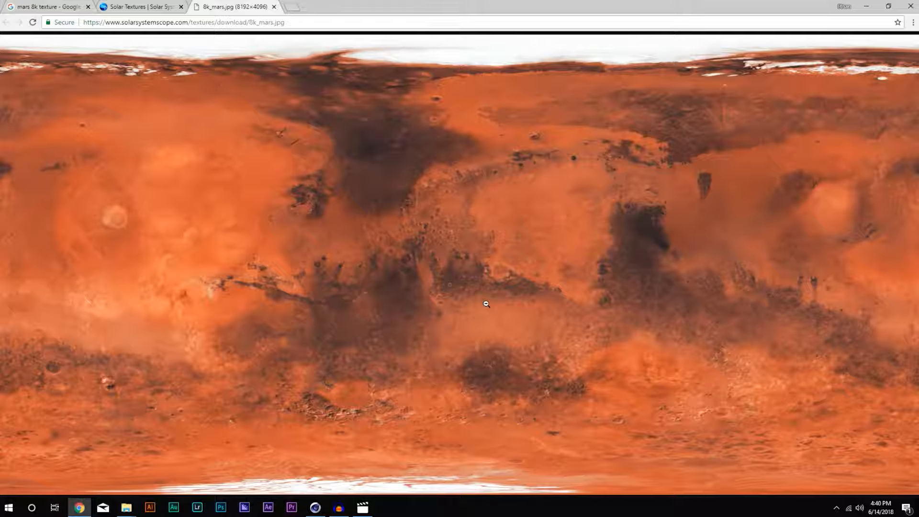
left_click(487, 304)
scroll(494, 353, "up", 8)
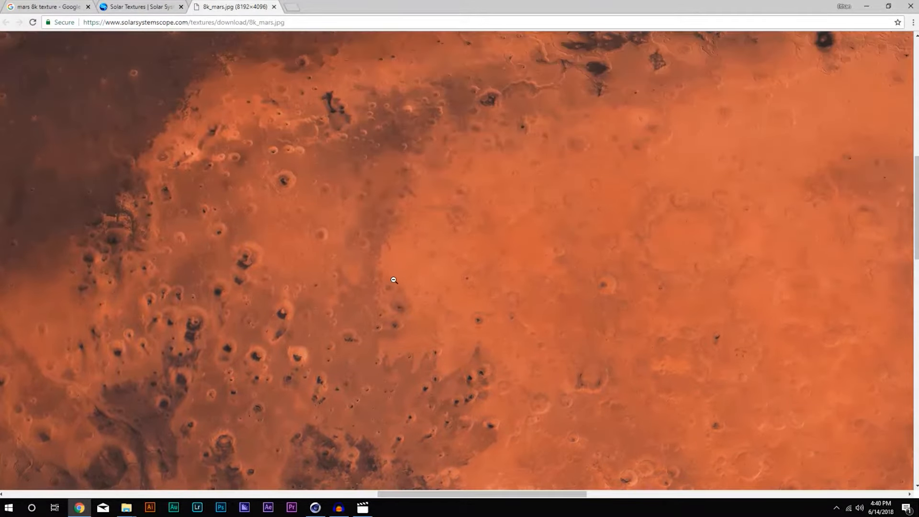
left_click(504, 209)
key("ctrl+s")
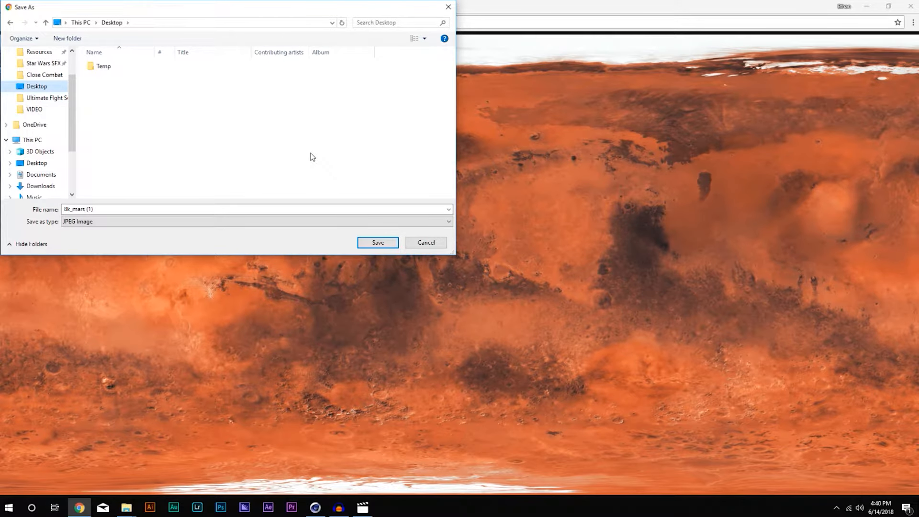
left_click(379, 243)
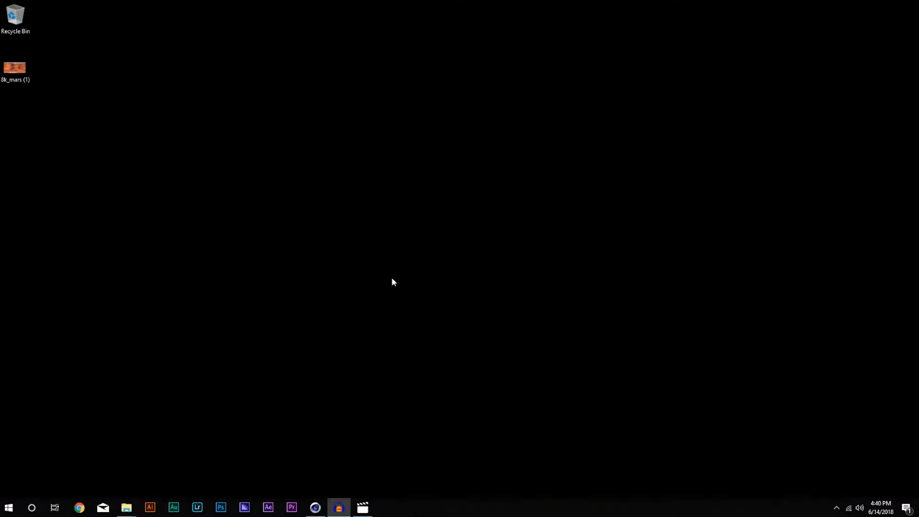
Switch to Cinema 4D and add a sphere to the empty scene.
mouse_move(320, 507)
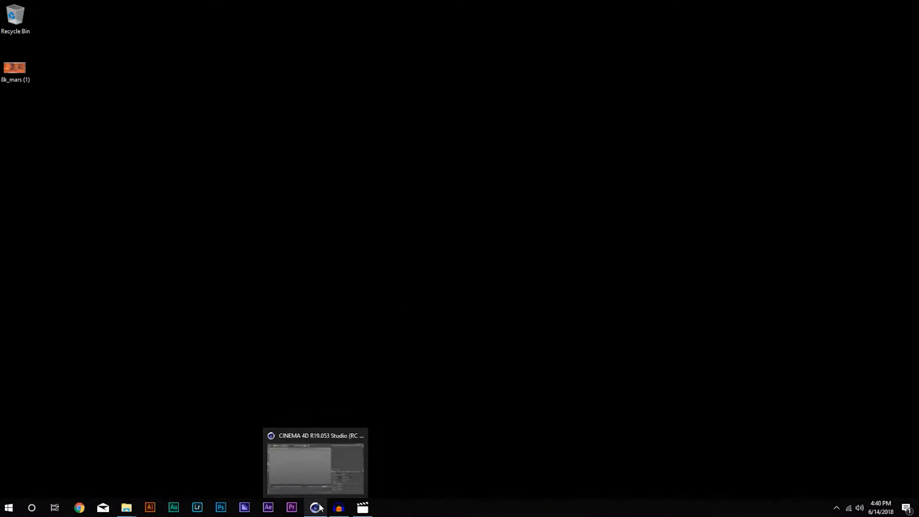
left_click(320, 508)
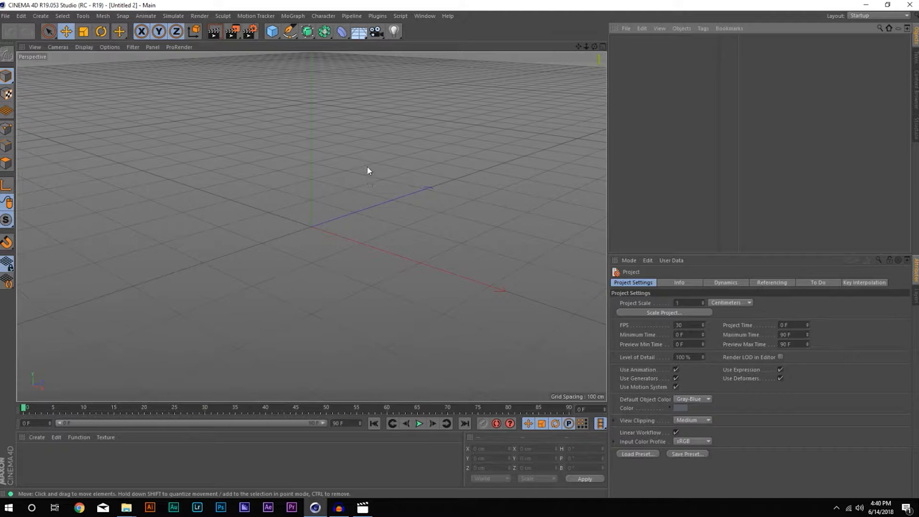
left_click(279, 32)
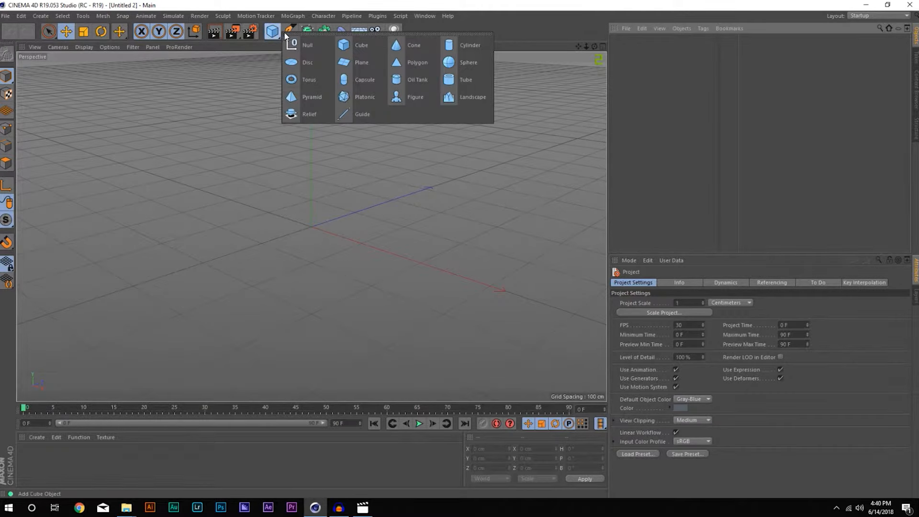
left_click(473, 66)
mouse_move(313, 231)
right_mouse_down("alt")
mouse_move(334, 234)
mouse_move(297, 221)
mouse_move(309, 223)
right_mouse_up("alt")
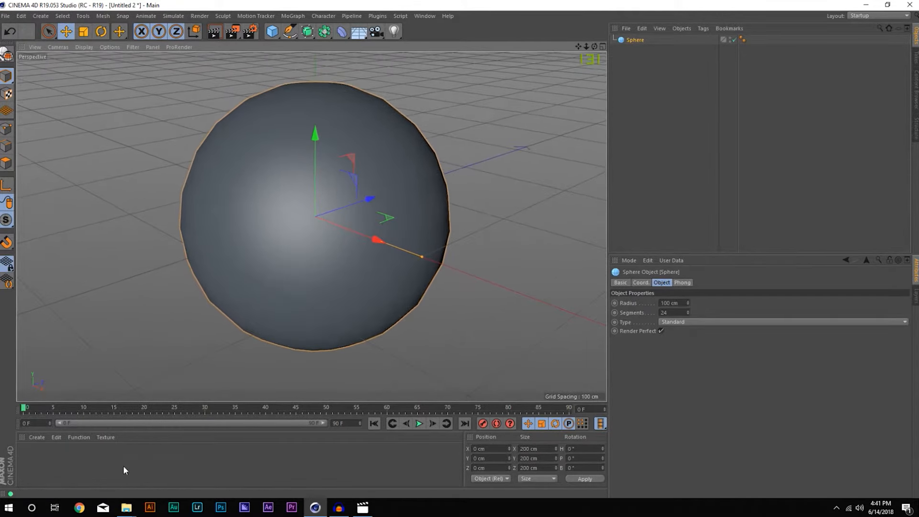
Create a new standard material.
left_click(110, 469)
left_click(39, 435)
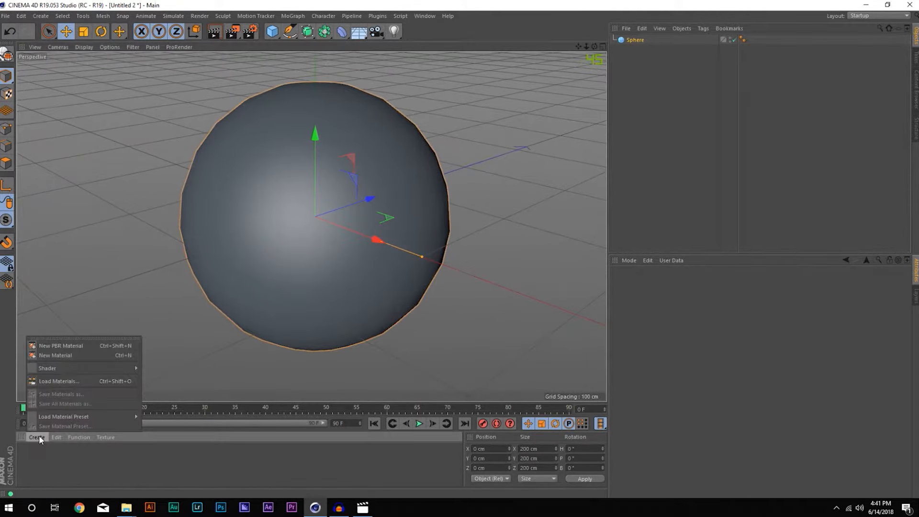
left_click(72, 355)
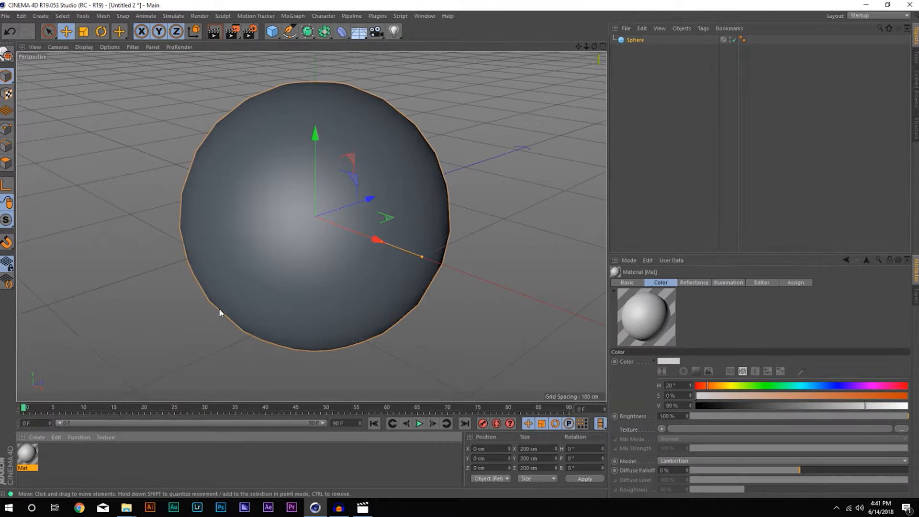
Load 8k_mars (1) as the material's Color texture without copying it to the project, and disable the Reflectance channel.
double_click(27, 454)
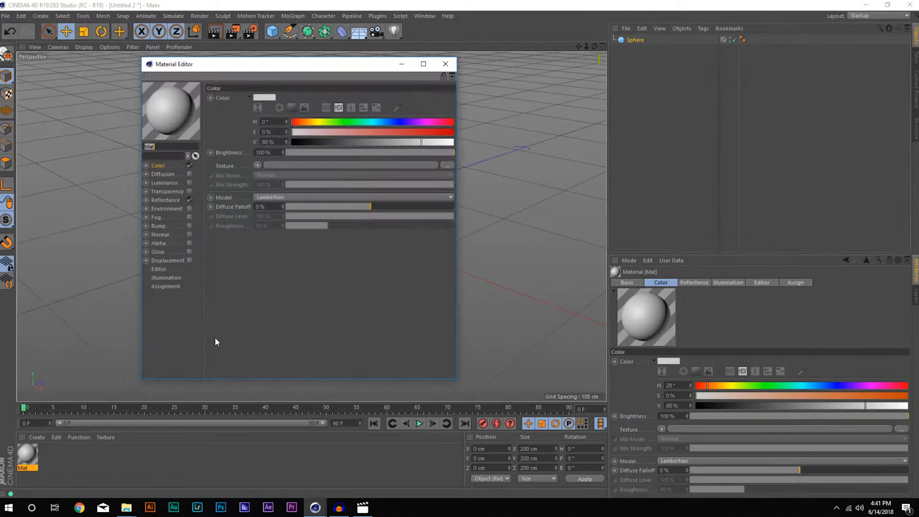
left_click(447, 165)
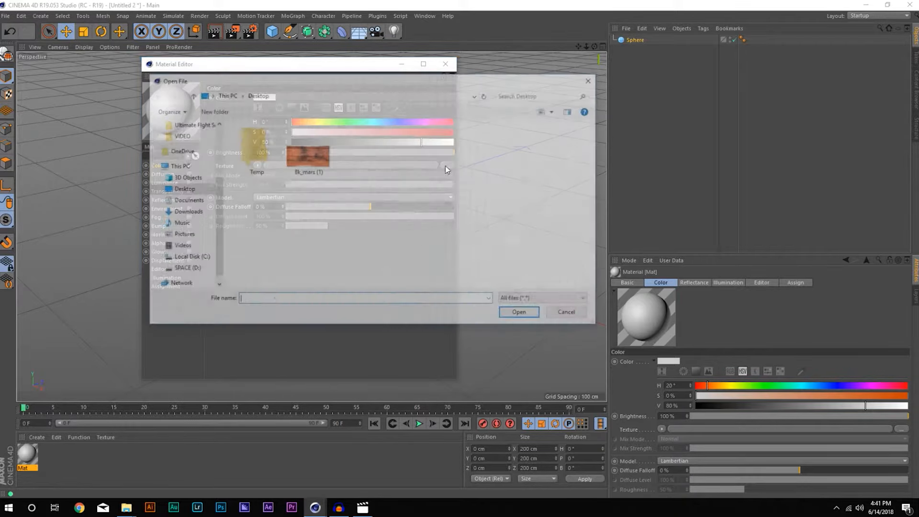
left_click(296, 164)
left_click(520, 314)
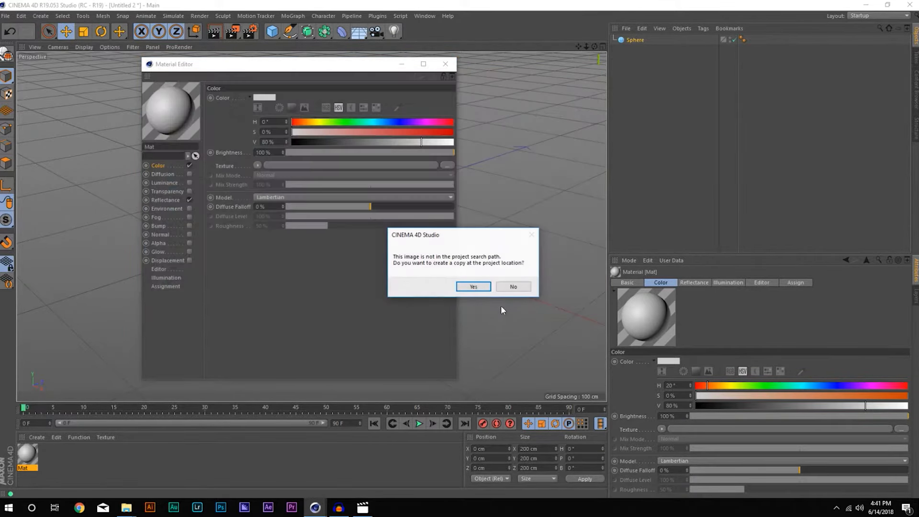
left_click(510, 287)
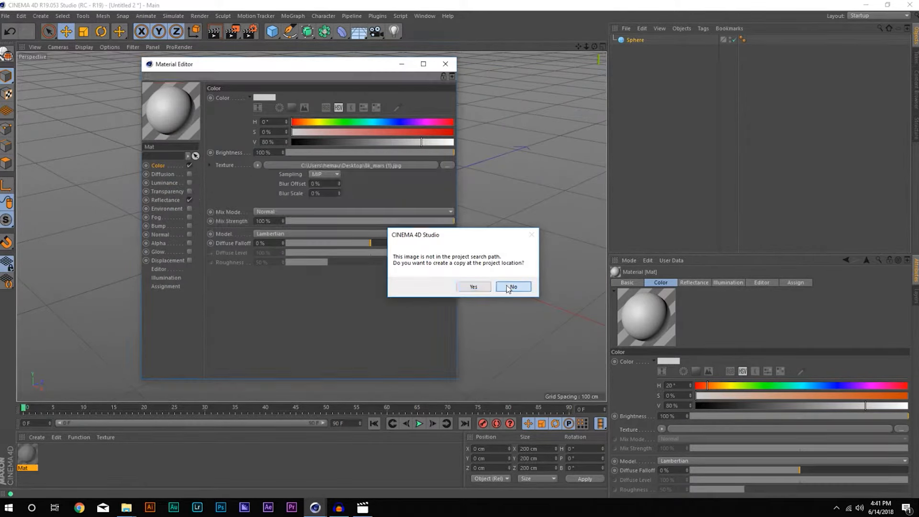
left_click(167, 200)
left_click(189, 200)
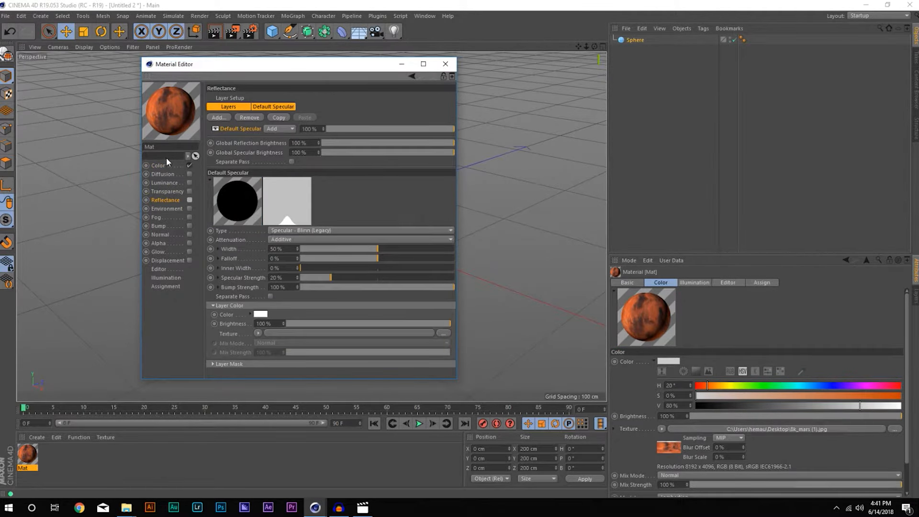
Enable the material's Normal channel with 8k_mars (1) as its texture, uncopied, and set the strength to 15%.
left_click(171, 235)
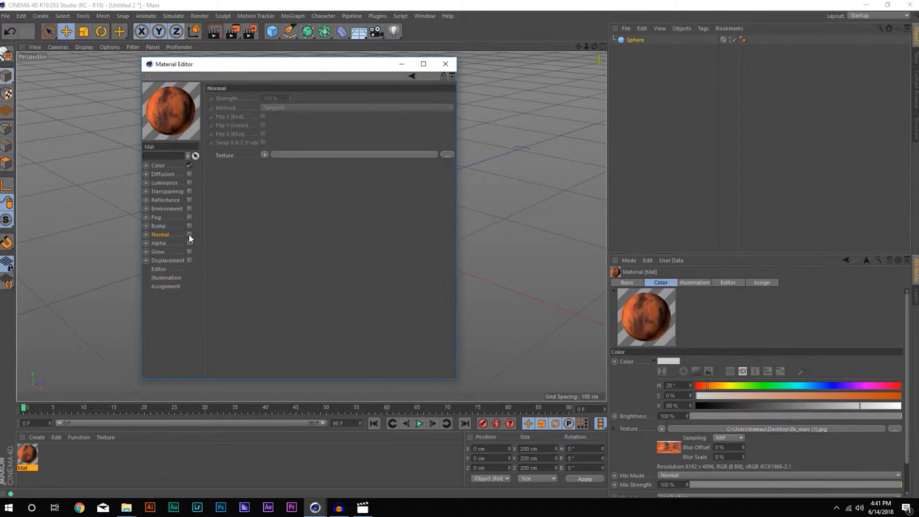
left_click(189, 235)
left_click(447, 155)
left_click(310, 156)
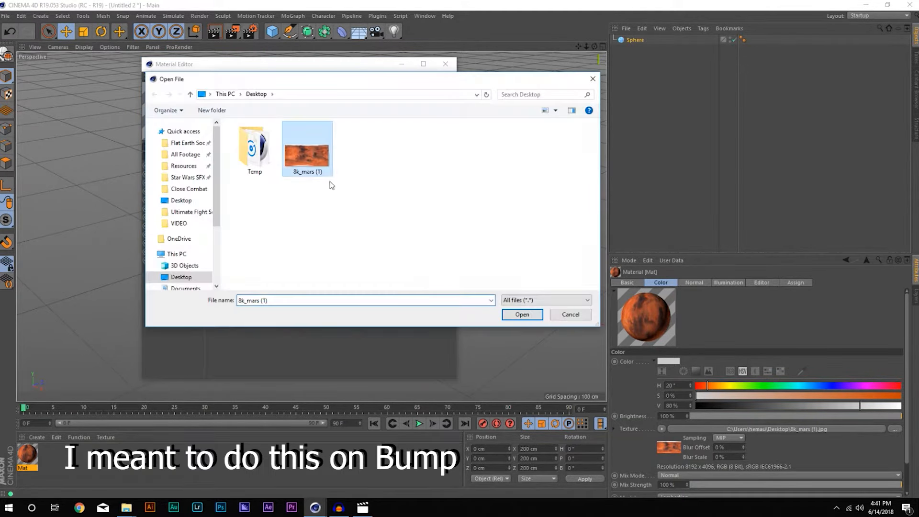
left_click(514, 315)
left_click(514, 287)
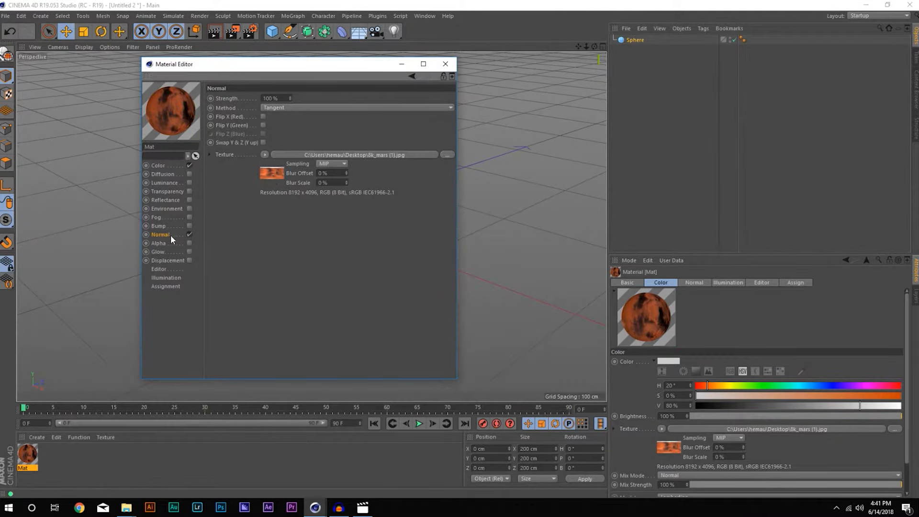
left_click_drag(290, 99, 290, 103)
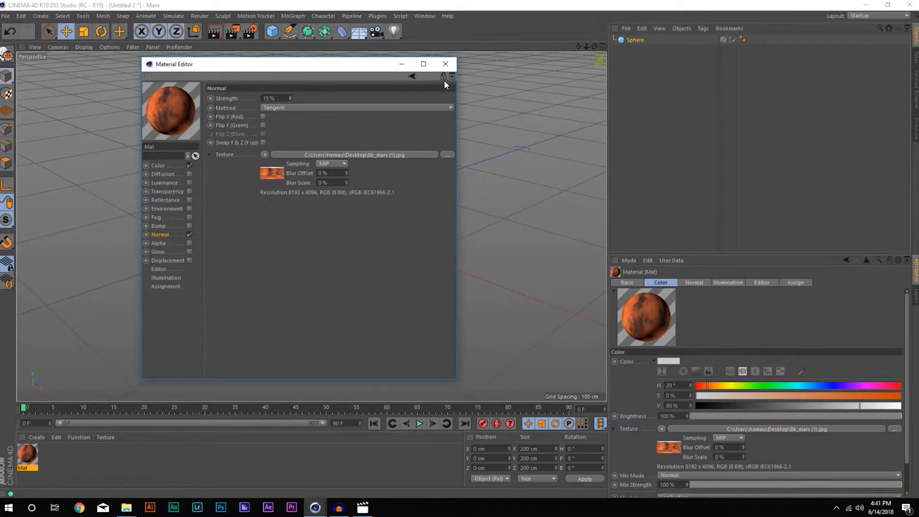
left_click(445, 64)
Apply the Mars material to the sphere and render the whole planet in the viewport.
left_click_drag(27, 454, 360, 262)
middle_click_drag(391, 254, 312, 225, "alt")
left_click_drag(322, 223, 234, 229, "alt")
right_click_drag(360, 226, 287, 232, "alt")
middle_click_drag(377, 230, 288, 245, "alt")
right_click_drag(279, 249, 316, 249, "alt")
middle_click_drag(316, 249, 287, 263, "alt")
left_click(214, 32)
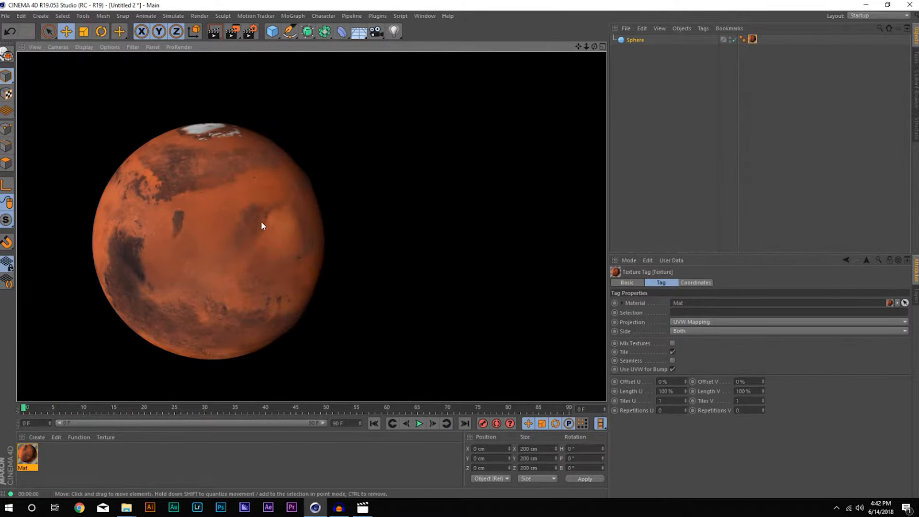
Render progressively closer views of the planet's surface to examine the texture detail.
right_click_drag(154, 215, 222, 211, "alt")
left_click_drag(222, 211, 191, 111, "alt")
left_click(216, 33)
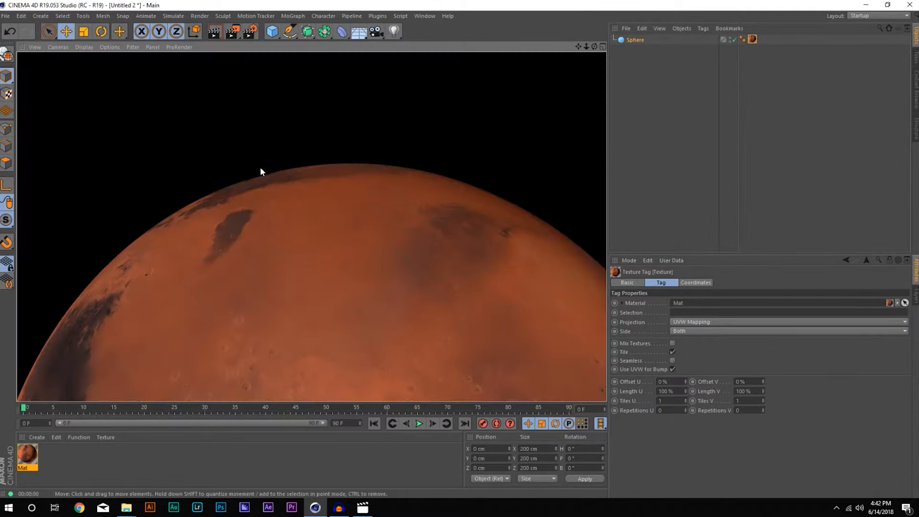
left_click_drag(307, 248, 299, 227, "alt")
right_click_drag(262, 261, 378, 229, "alt")
left_click_drag(332, 248, 310, 227, "alt")
left_click(212, 32)
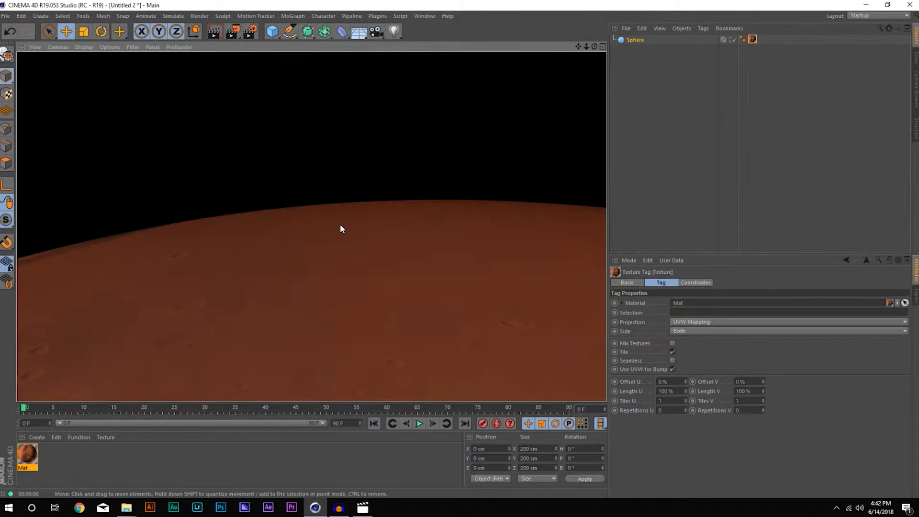
right_click_drag(407, 314, 326, 329, "alt")
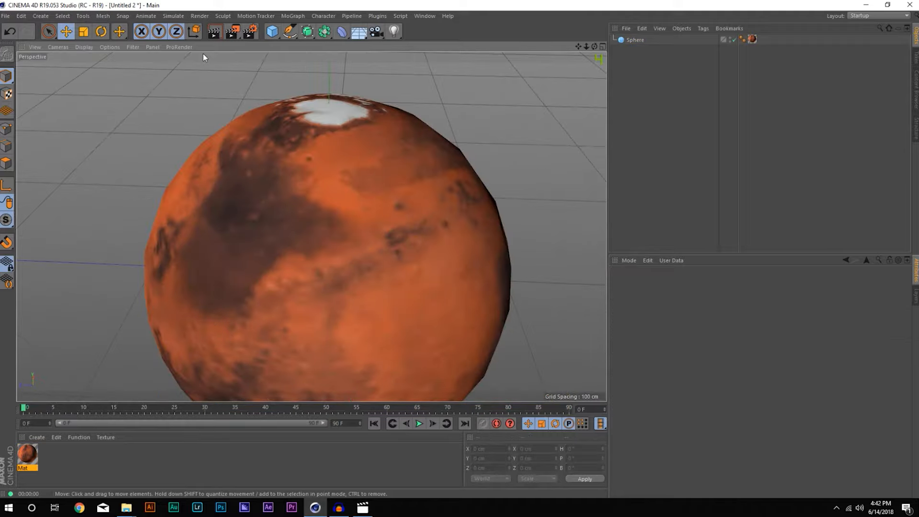
Switch the renderer from Standard to Physical in the render settings and render the planet in the viewport.
left_click(201, 17)
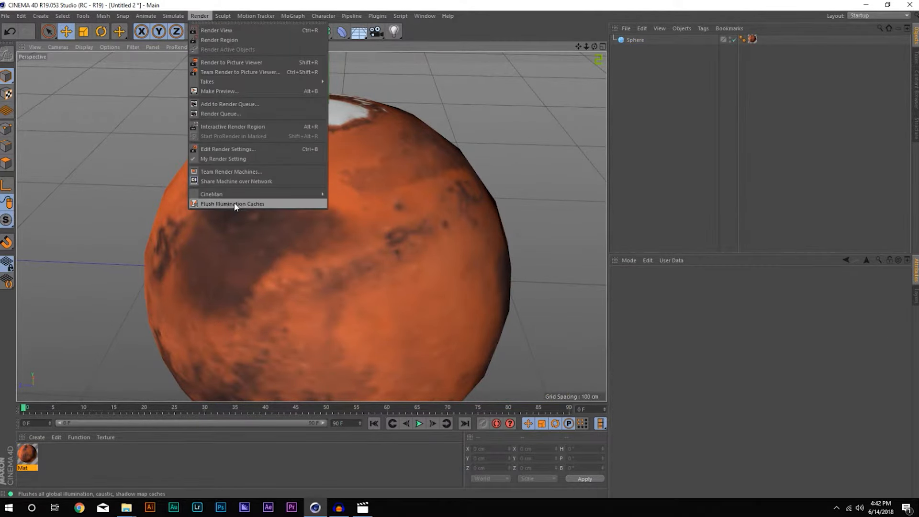
left_click(241, 152)
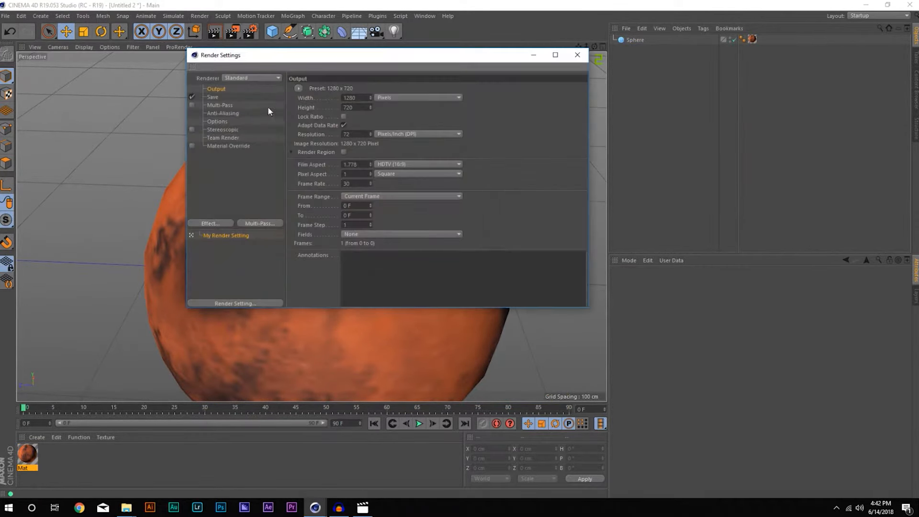
left_click(249, 78)
left_click(247, 97)
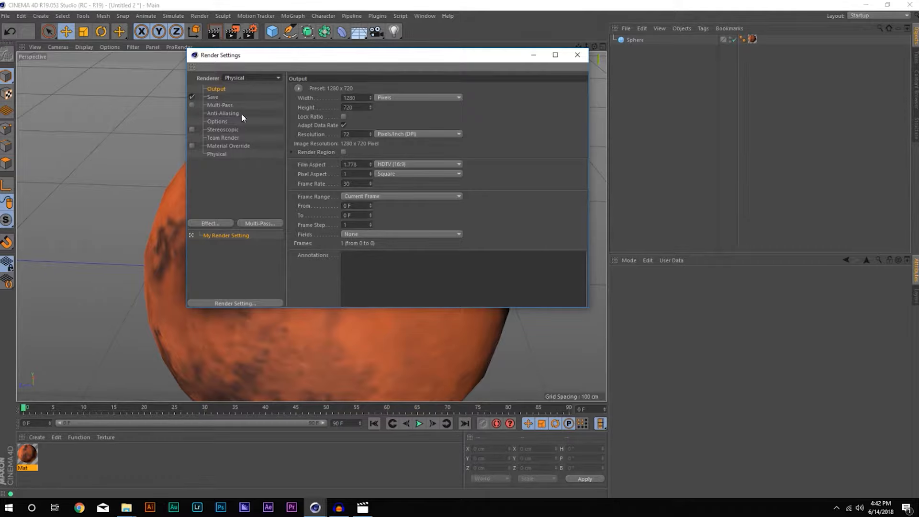
left_click(213, 97)
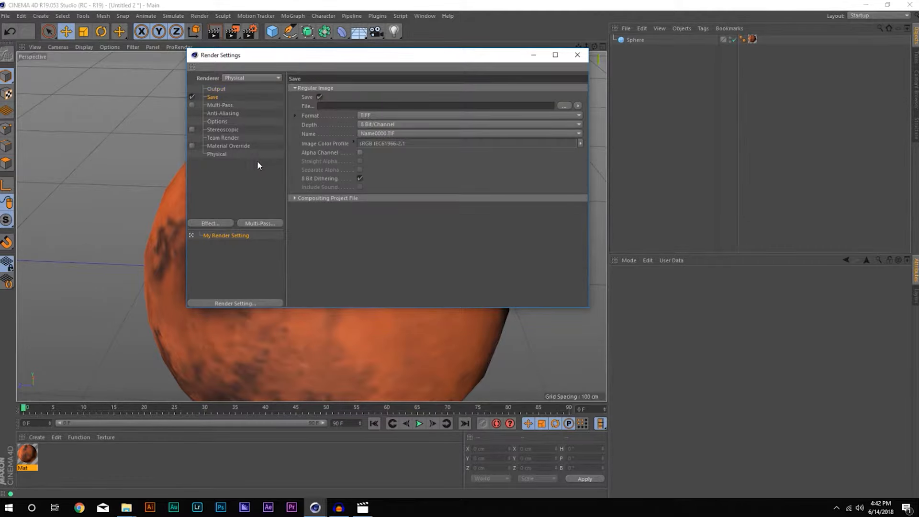
left_click(600, 123)
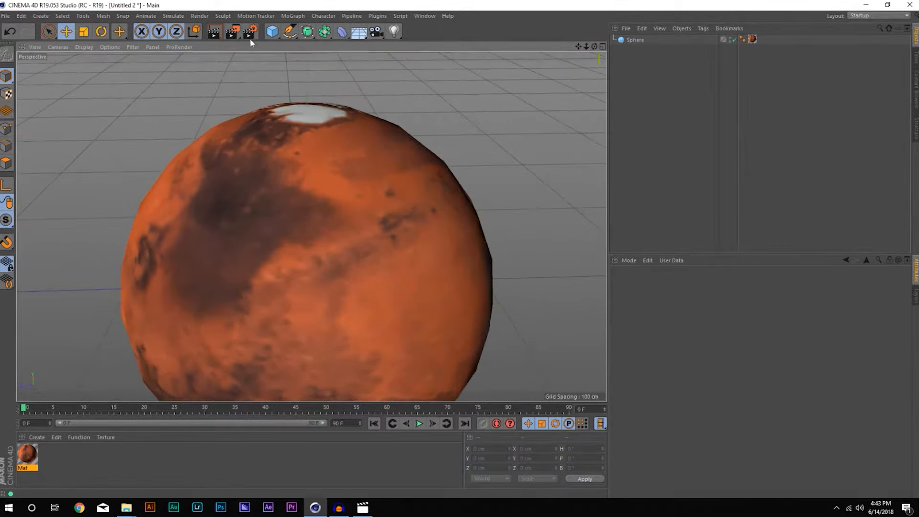
key("ctrl+r")
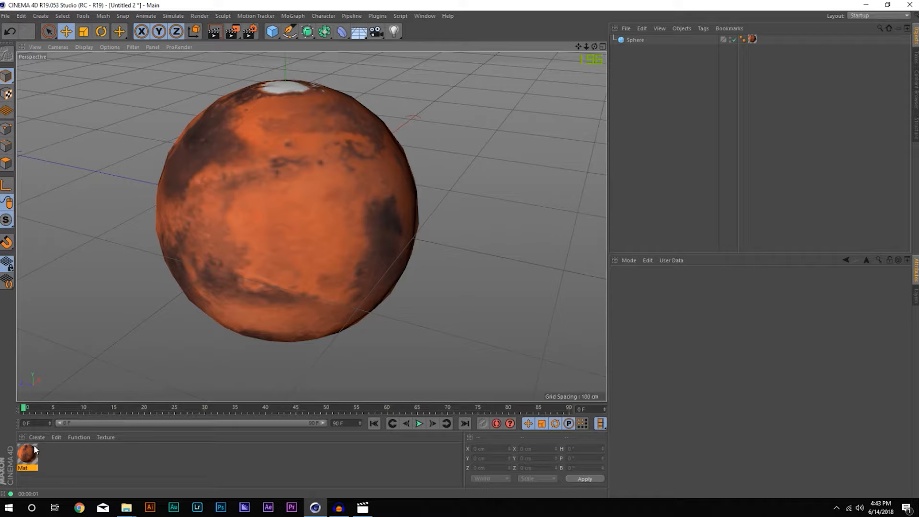
Convert the material's Normal texture to a Layer shader and add a Hue/Sat/Lightness effect with hue 19°, saturation -49% and lightness -20%.
double_click(35, 449)
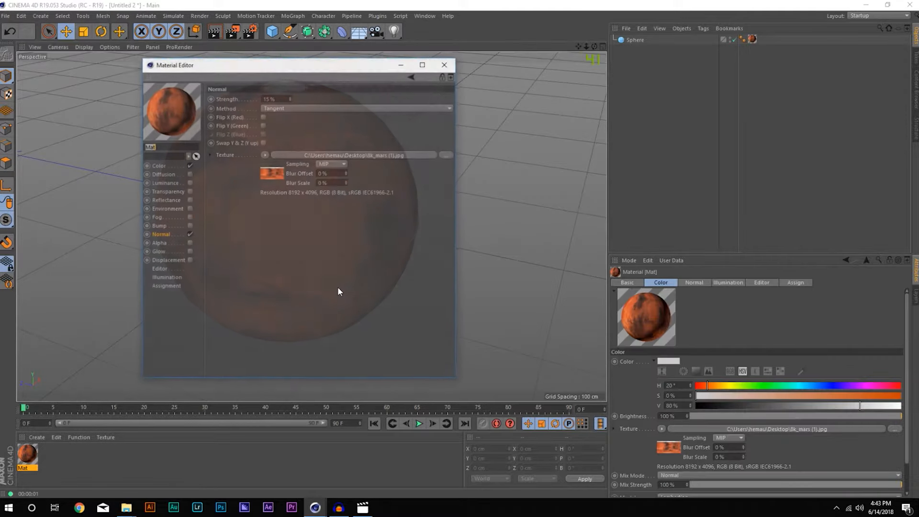
left_click_drag(282, 65, 513, 83)
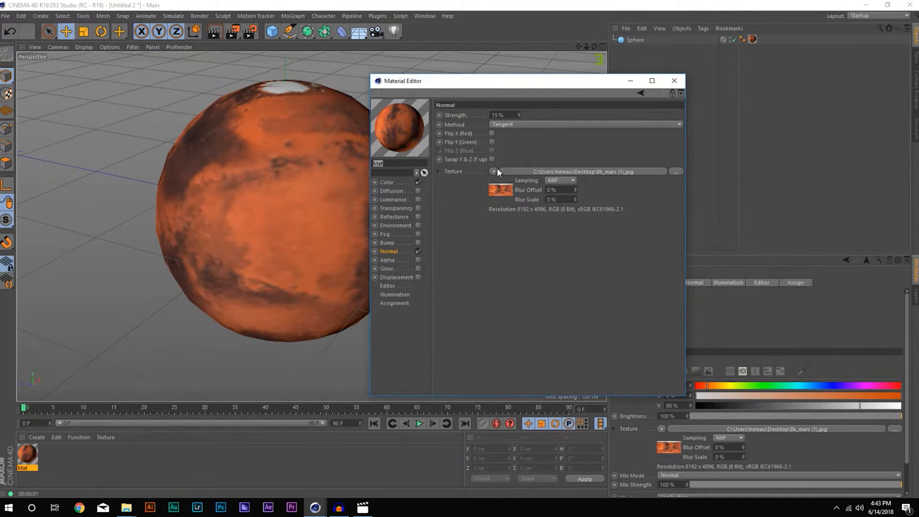
right_click(528, 171)
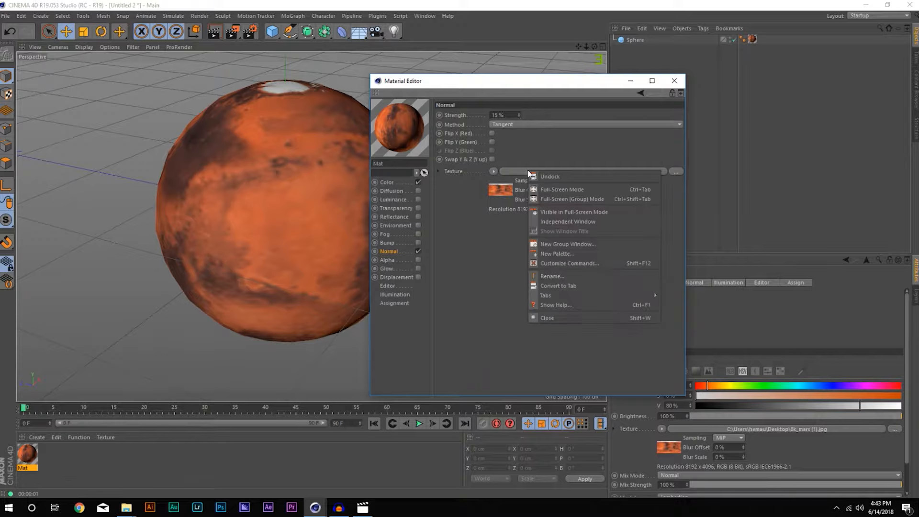
left_click(500, 173)
left_click(494, 170)
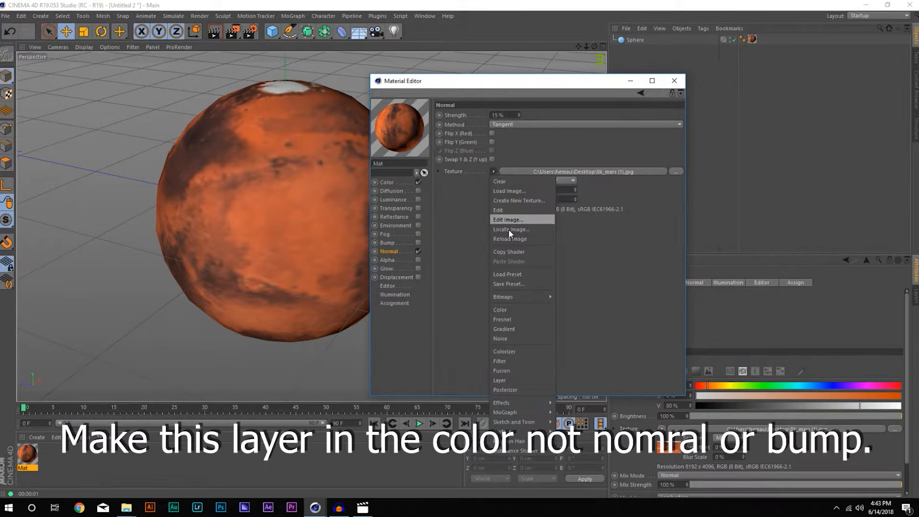
left_click(514, 380)
left_click(543, 172)
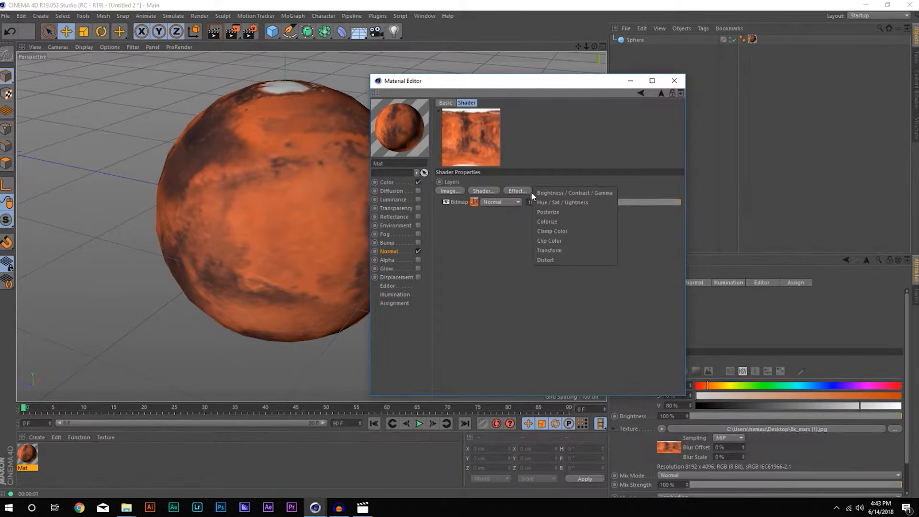
left_click(563, 202)
left_click_drag(610, 201, 596, 225)
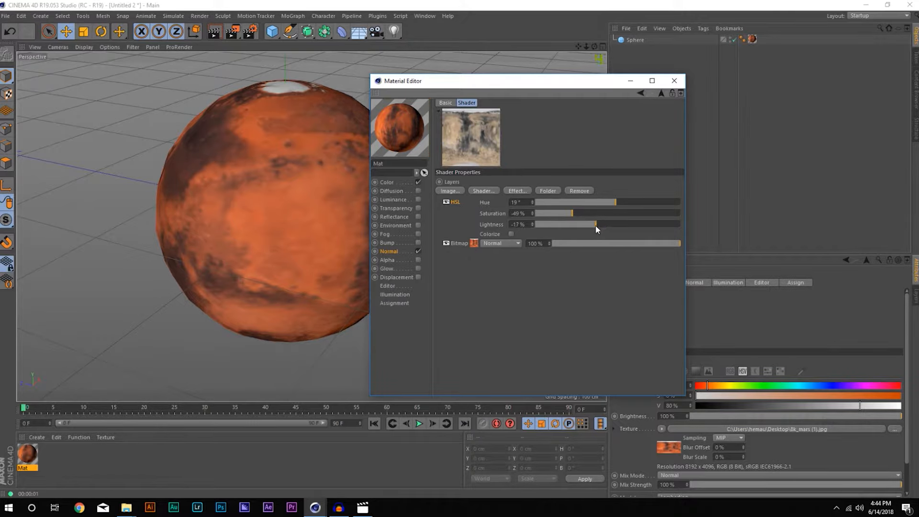
Add a Brightness/Contrast/Gamma effect with contrast 21% and gamma 0.8, and set the HSL lightness to -9%.
left_click(516, 191)
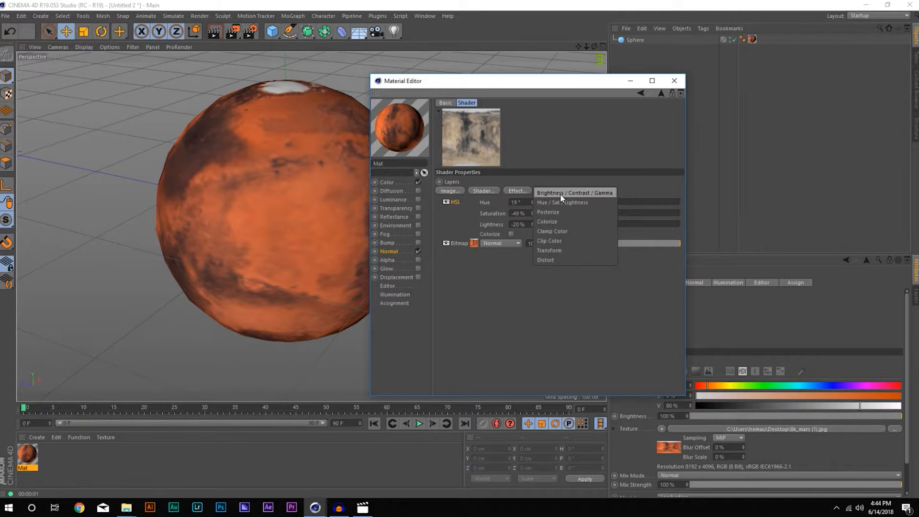
left_click(576, 194)
left_click_drag(608, 212, 623, 212)
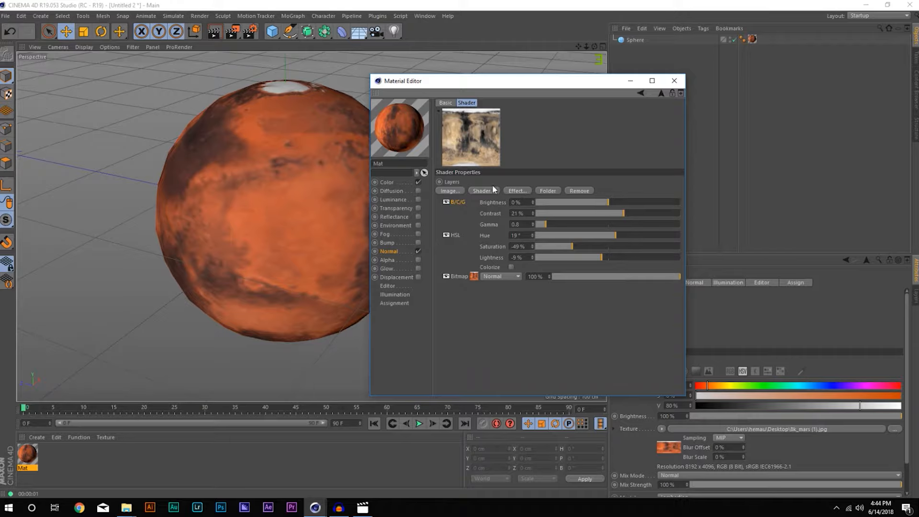
Copy the Layer texture from the Normal channel and paste it into the Color channel's texture.
left_click(662, 93)
right_click(454, 169)
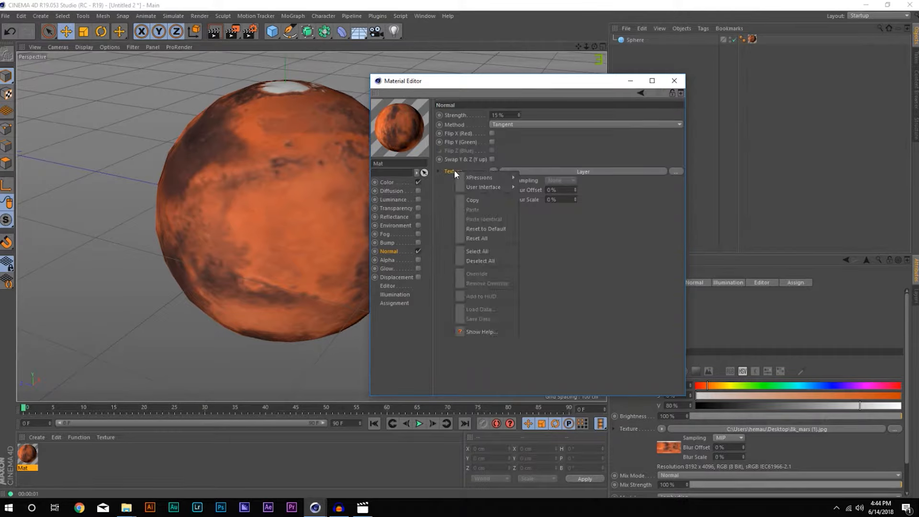
left_click(444, 197)
left_click(386, 182)
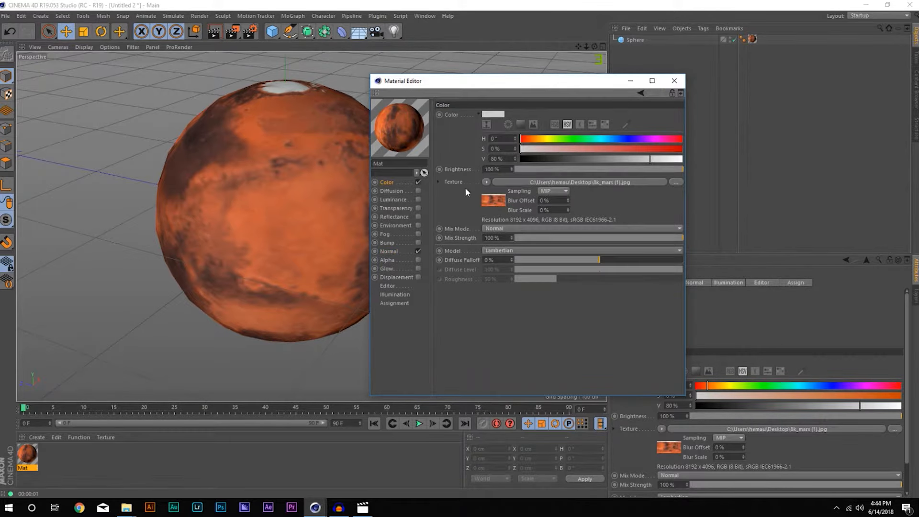
right_click(454, 182)
left_click(481, 220)
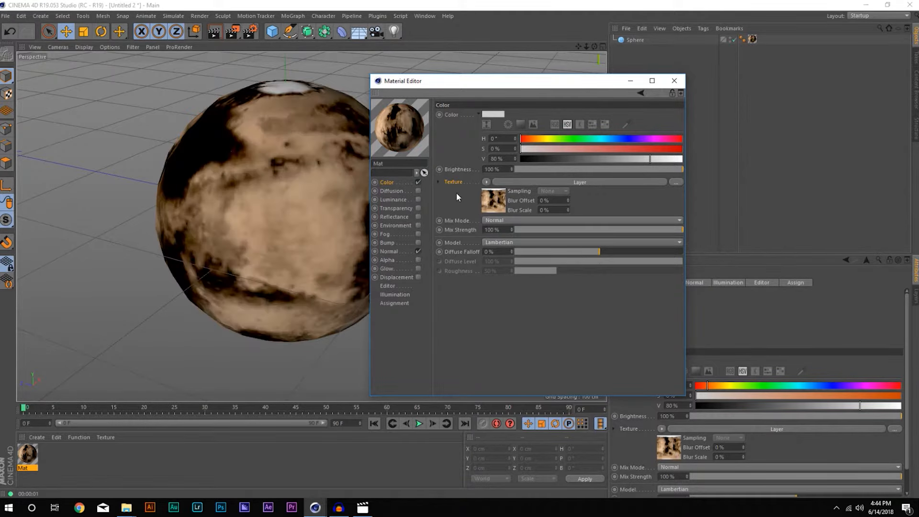
In the Color channel's Layer shader, set lightness to 1%, gamma to 1.2 and saturation to -26%.
left_click(389, 252)
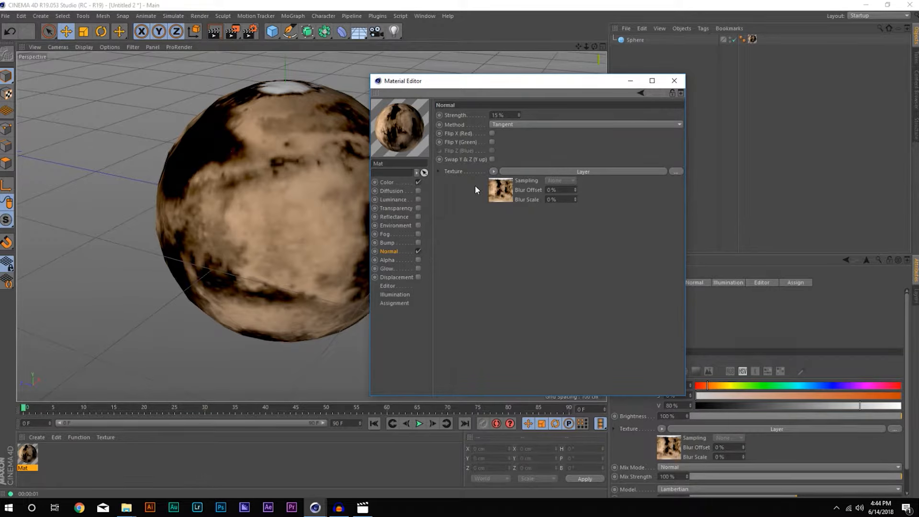
left_click(500, 189)
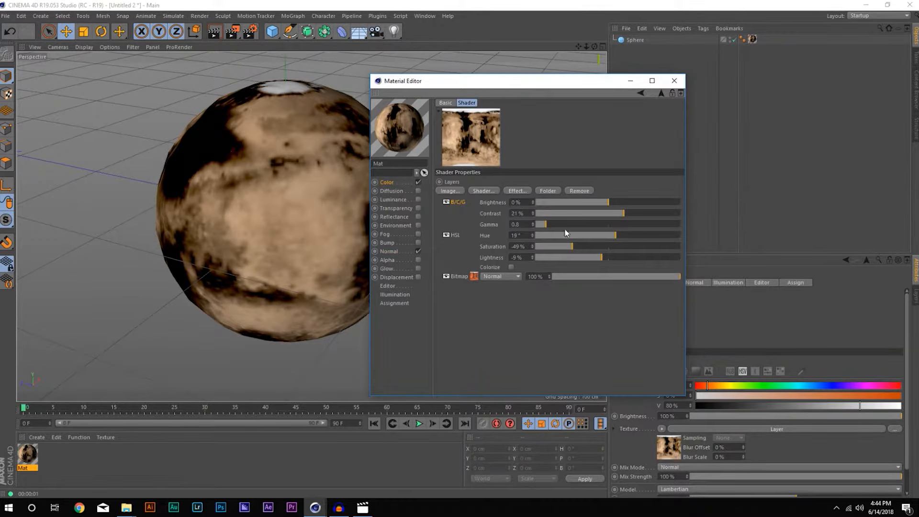
mouse_move(605, 257)
left_mouse_down()
mouse_move(618, 257)
mouse_move(609, 258)
left_mouse_up()
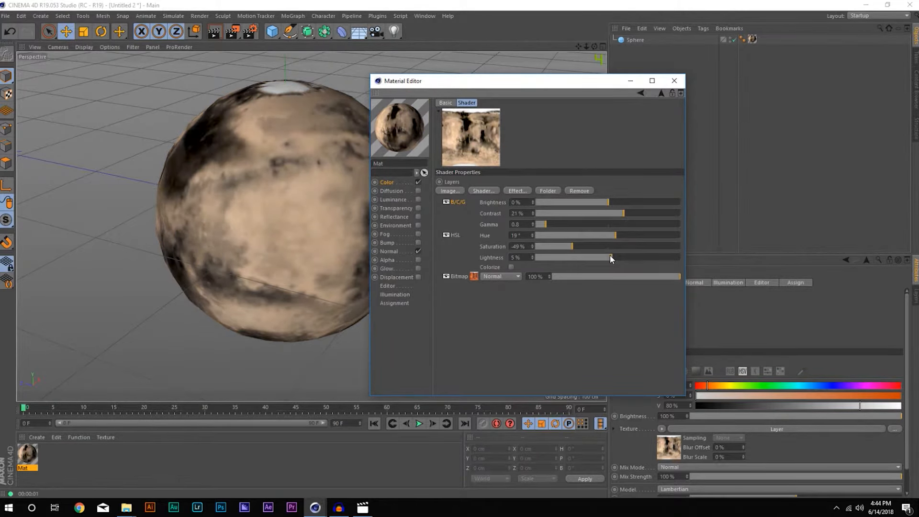
left_click_drag(545, 224, 551, 224)
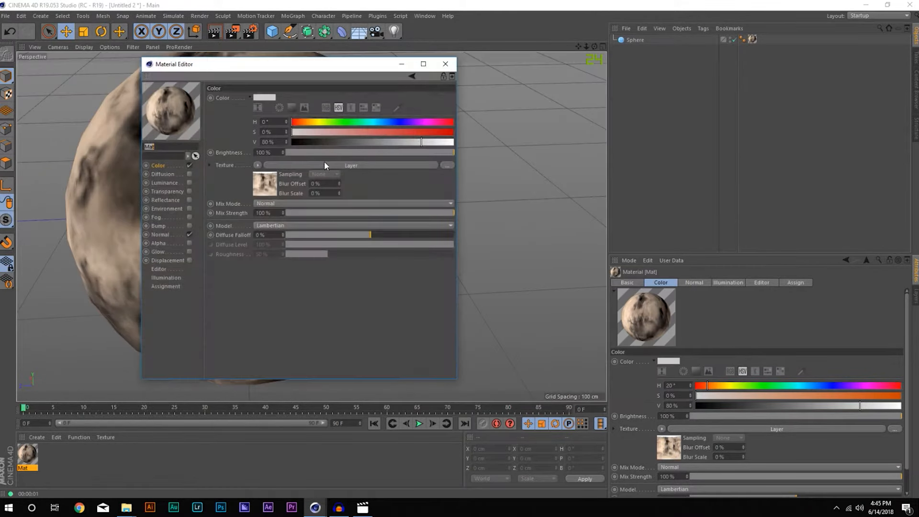
left_click(324, 164)
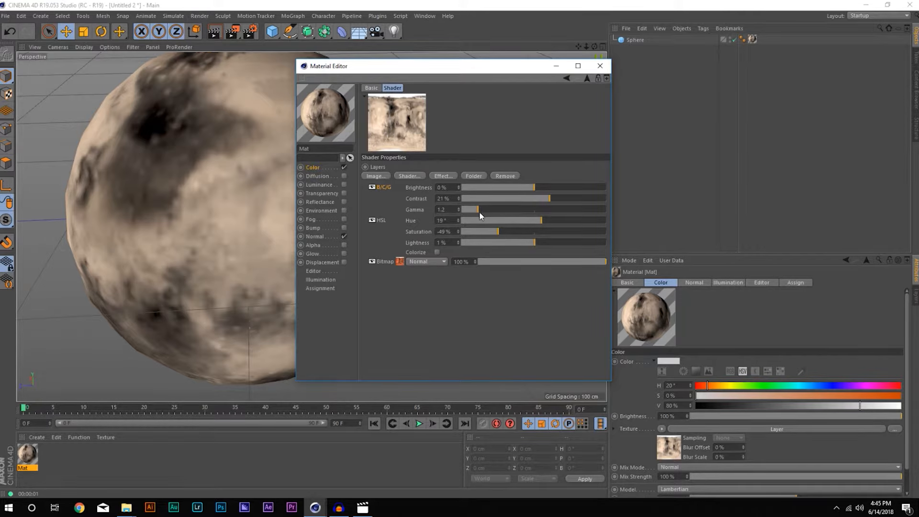
left_click_drag(506, 230, 514, 232)
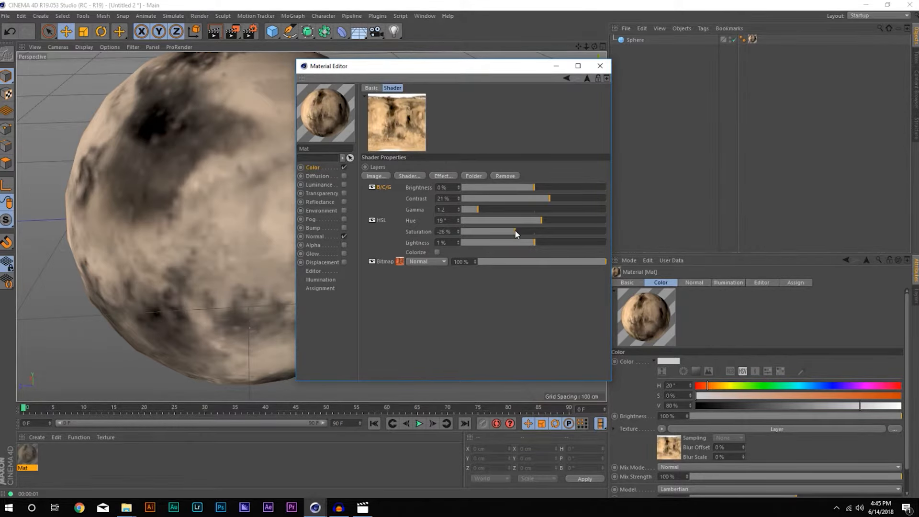
left_click(600, 66)
Render the recoloured planet from its current distance and from close up to examine the surface.
left_click(214, 31)
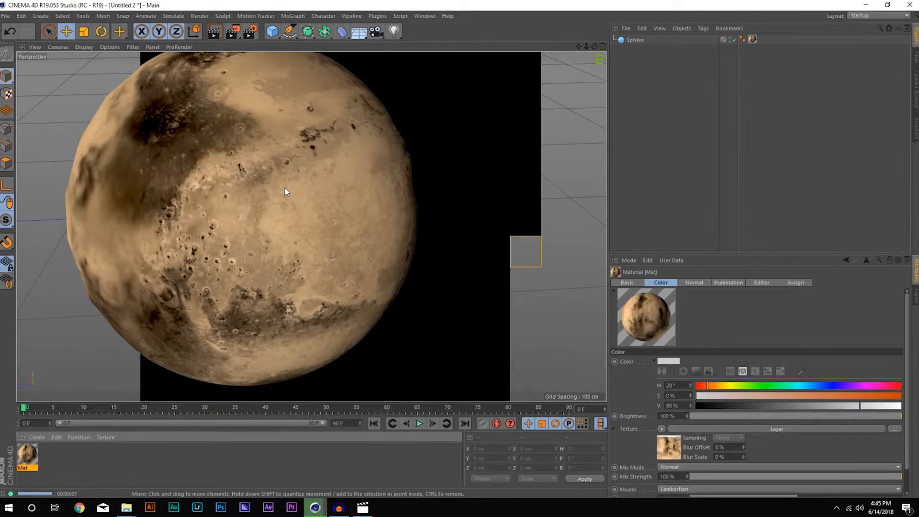
left_click(377, 265)
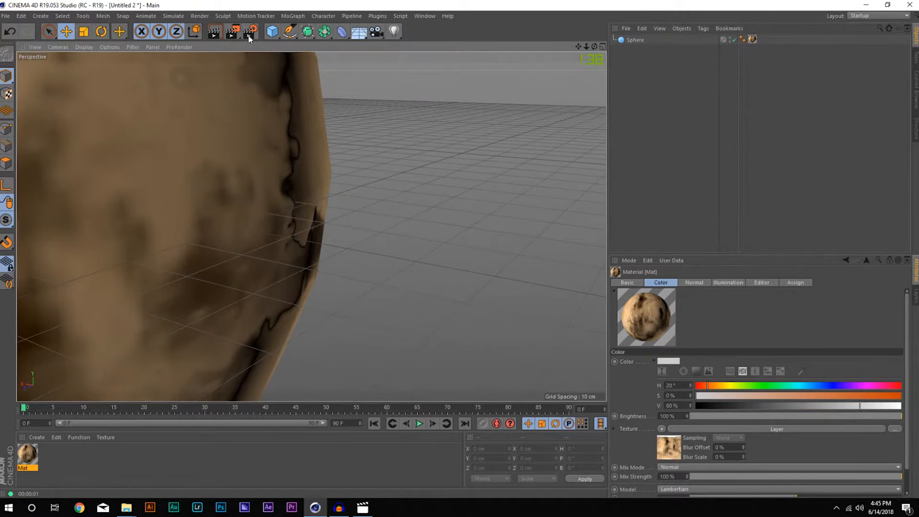
left_click(213, 31)
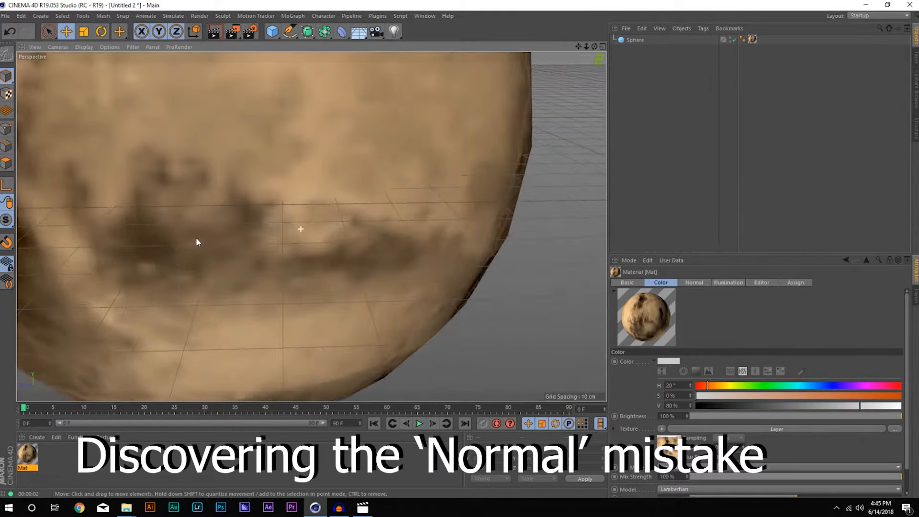
left_click_drag(199, 241, 299, 243, "alt")
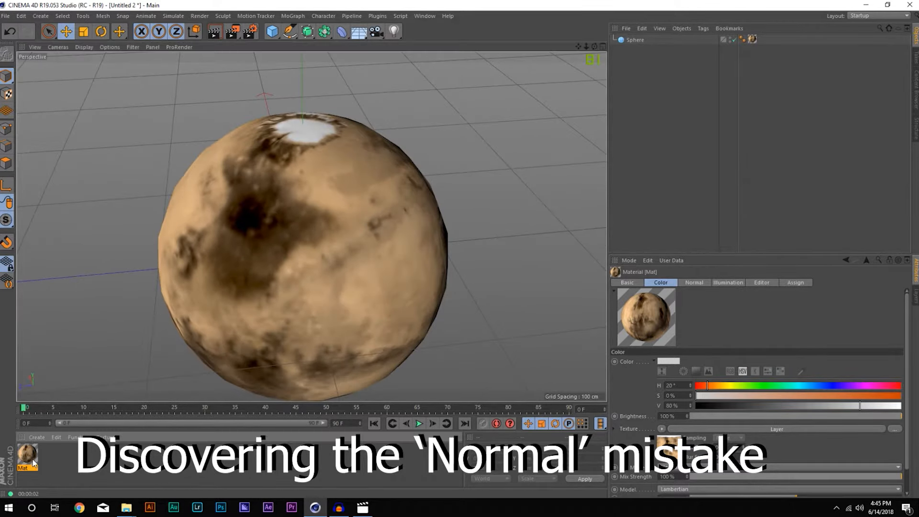
Paste the Layer texture into the material's Bump channel, disabling the Normal channel and enabling Bump.
double_click(27, 455)
left_click(161, 235)
right_click(228, 156)
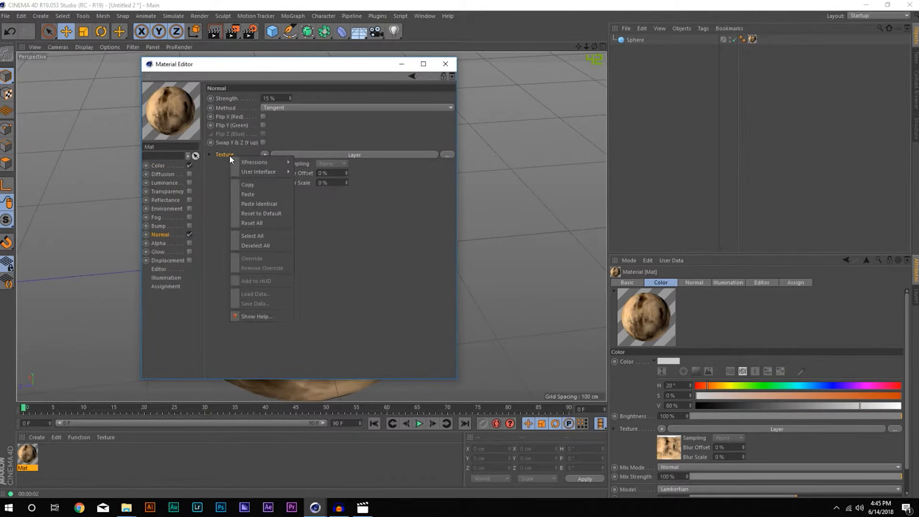
left_click(171, 237)
left_click(162, 225)
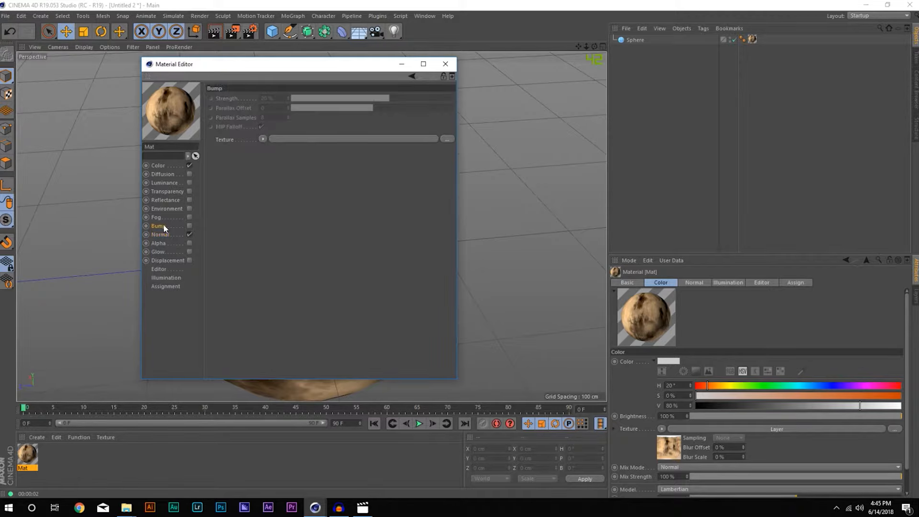
right_click(162, 225)
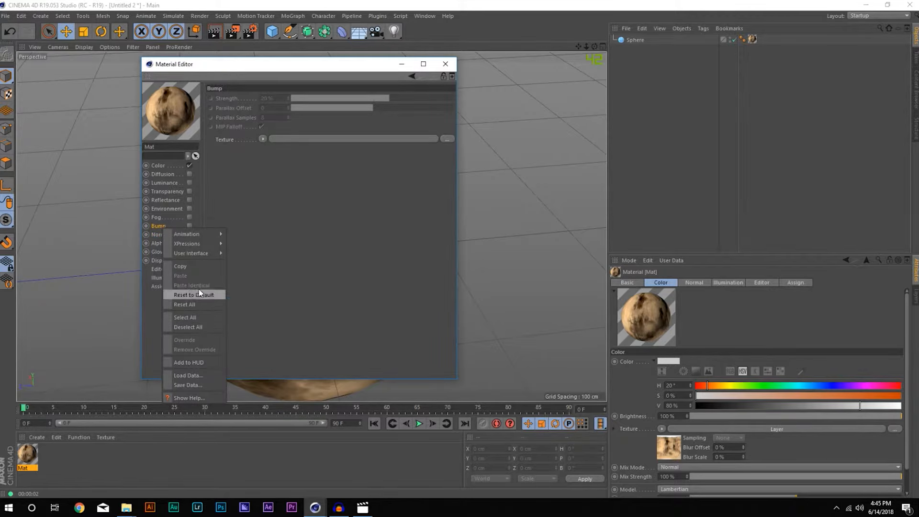
left_click(223, 151)
right_click(223, 138)
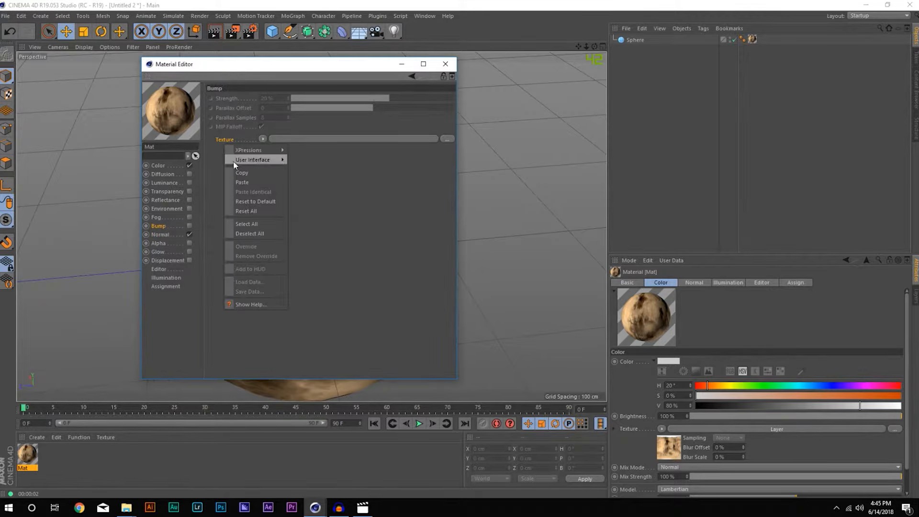
left_click(235, 184)
left_click(189, 226)
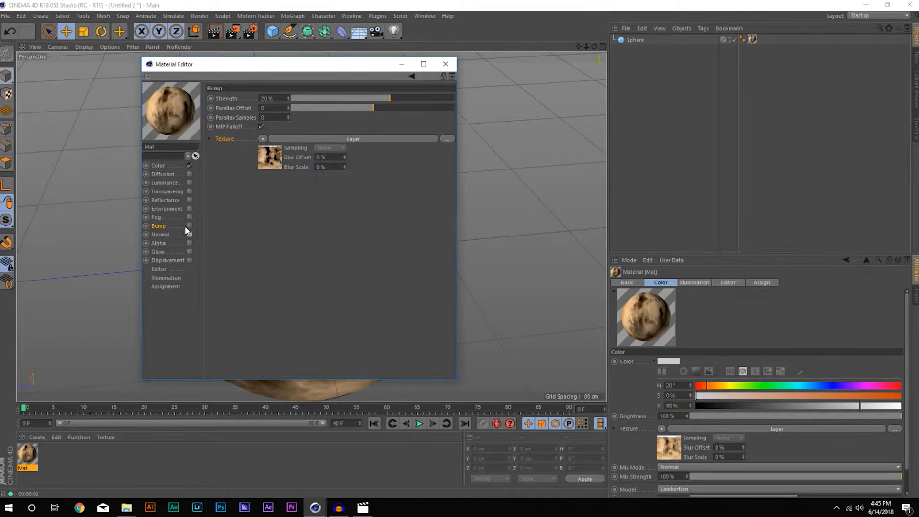
Adjust the Bump channel's strength and render the whole planet in the viewport.
left_click_drag(254, 66, 536, 91)
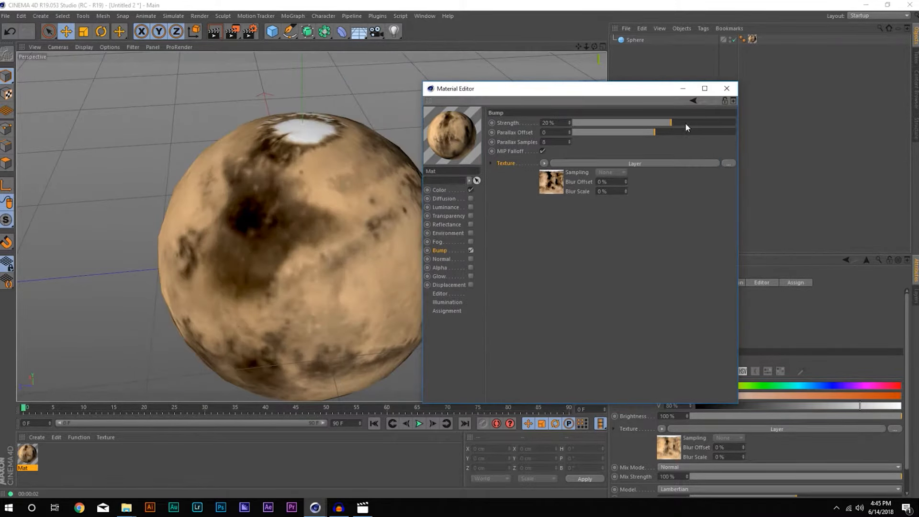
mouse_move(685, 122)
left_mouse_down()
mouse_move(697, 121)
mouse_move(577, 143)
mouse_move(619, 139)
mouse_move(579, 147)
mouse_move(586, 151)
mouse_move(574, 119)
mouse_move(672, 137)
left_mouse_up()
left_click(726, 88)
middle_click_drag(389, 234, 412, 197, "alt")
key("ctrl+r")
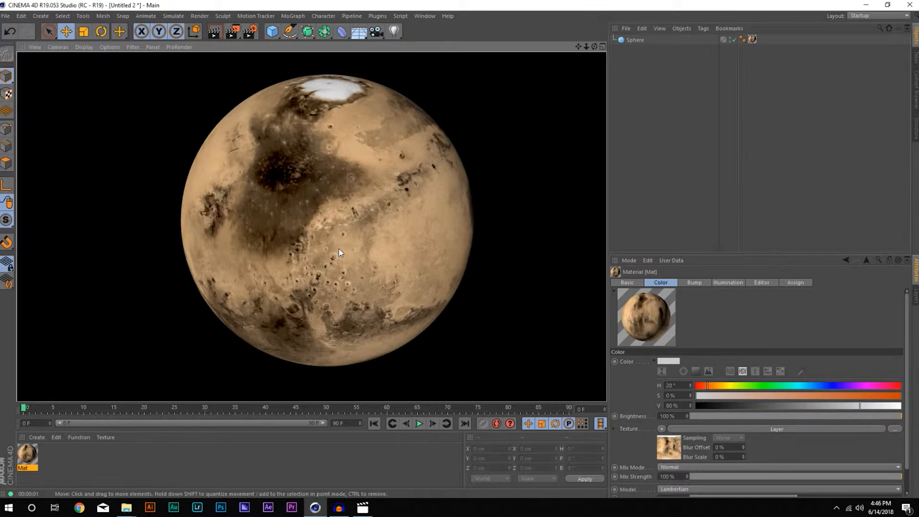
scroll(399, 246, "down", 5)
middle_click_drag(376, 262, 328, 217, "alt")
left_click_drag(320, 232, 316, 249, "alt")
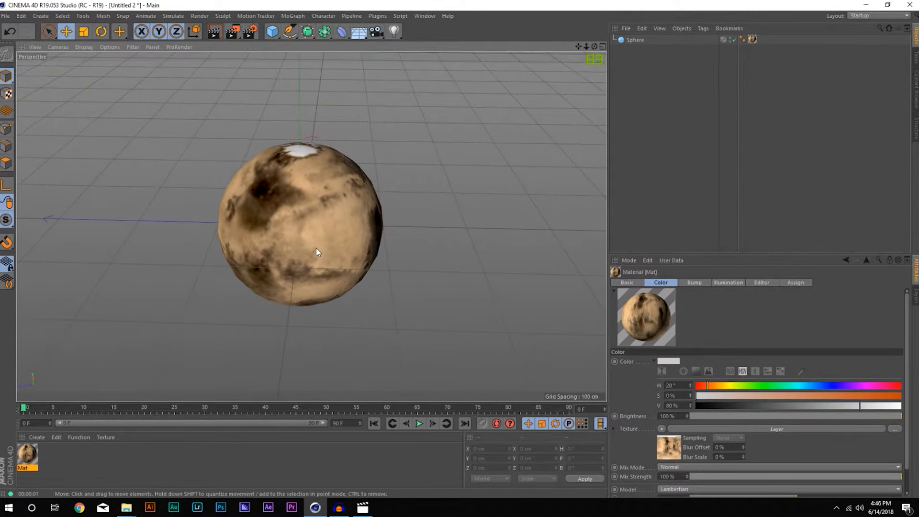
Add an area light and move it along the Z axis to about -2018.5 cm, beside the planet.
left_click(394, 31)
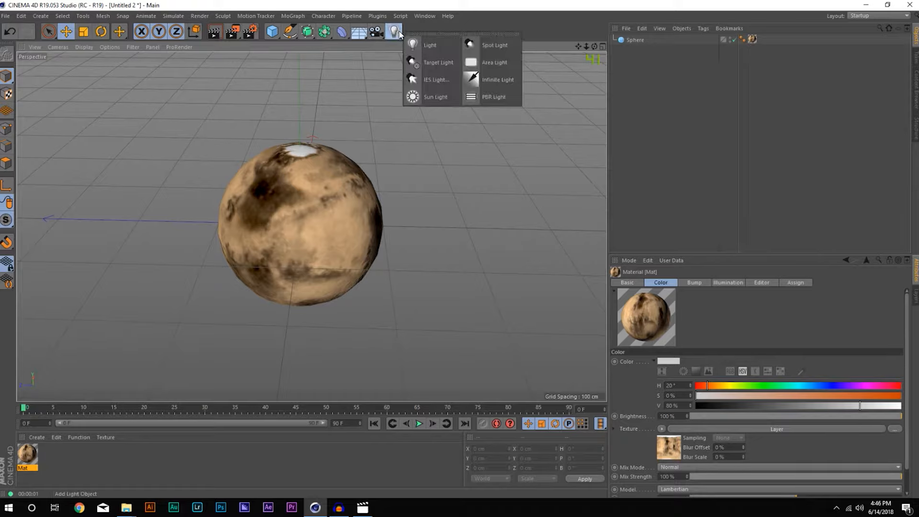
left_click(495, 62)
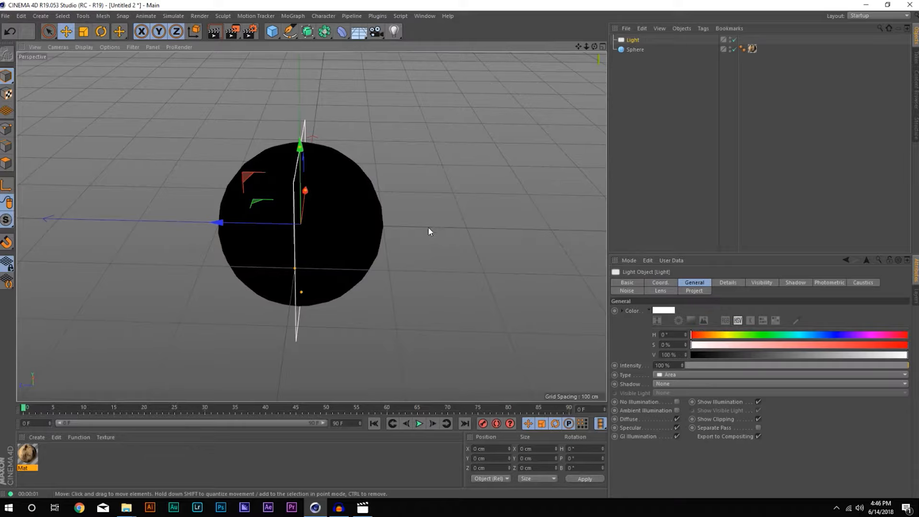
left_click_drag(222, 225, 480, 258)
scroll(376, 249, "down", 4)
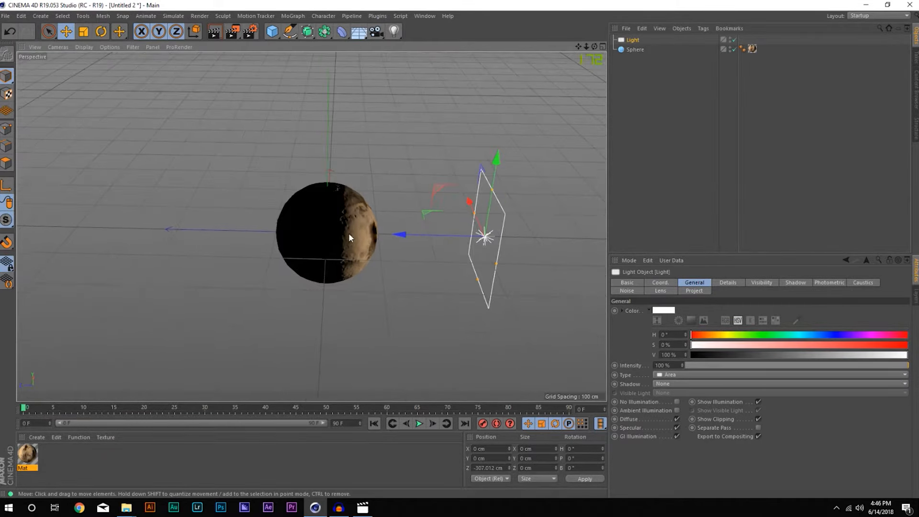
middle_click_drag(346, 234, 270, 221, "alt")
scroll(270, 223, "down", 3)
left_click_drag(256, 223, 344, 229)
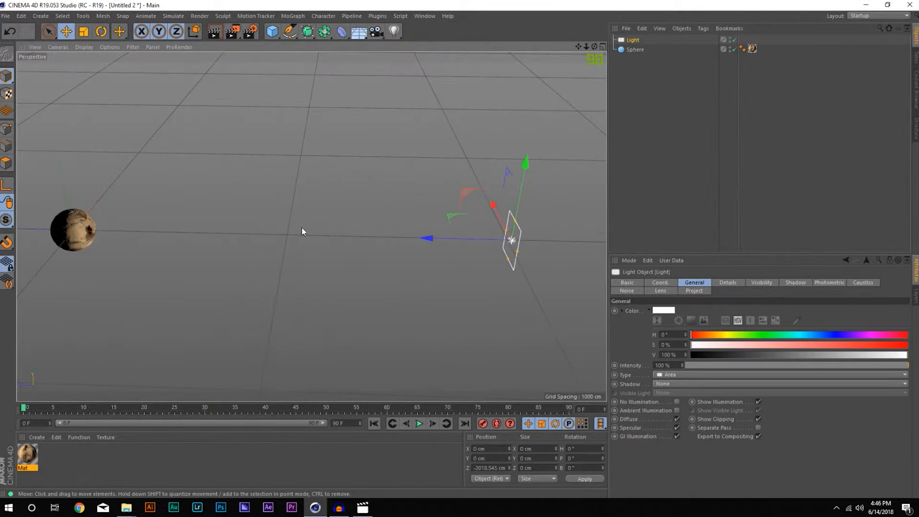
middle_click_drag(184, 223, 295, 217, "alt")
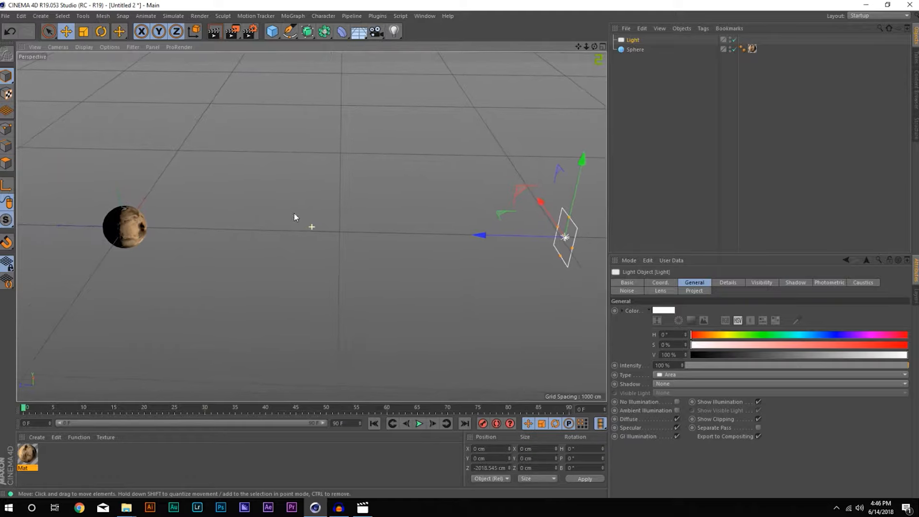
Give the area light a warm colour with hue 31° and saturation 23%, and raise its intensity to 157%.
left_click(664, 311)
left_click_drag(631, 310, 650, 321)
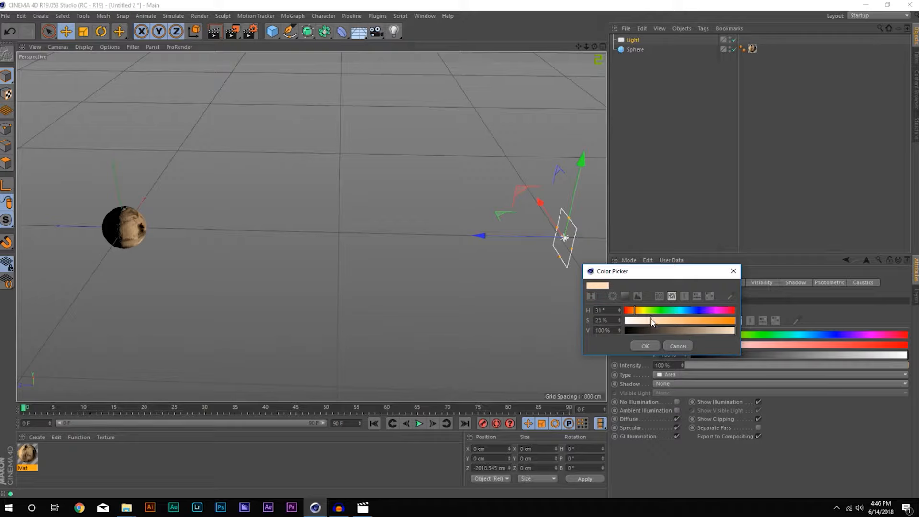
left_click(643, 346)
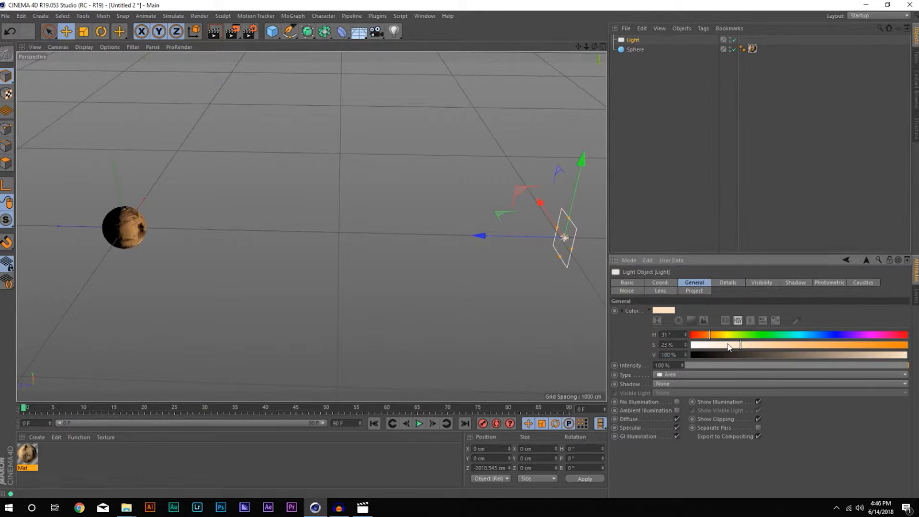
left_click_drag(683, 368, 710, 367)
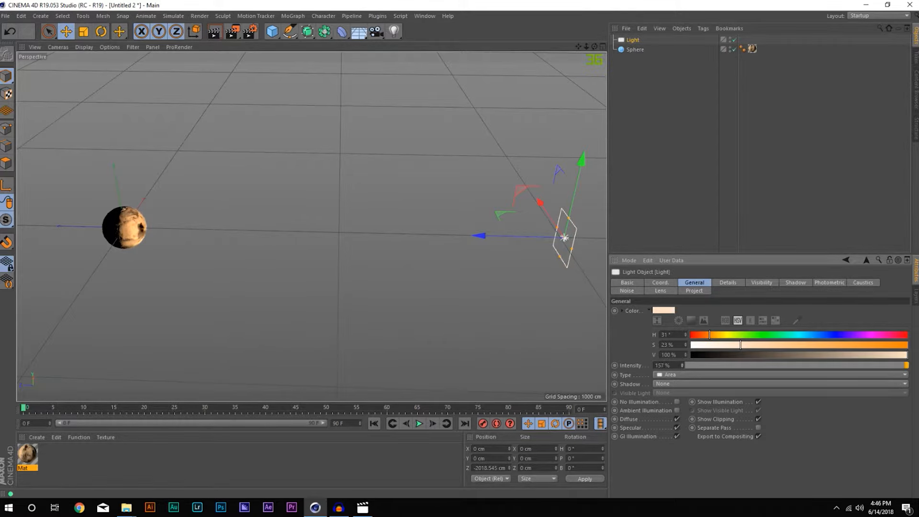
Render the lit planet from close up to examine the edge between its bright and dark sides.
left_click(741, 282)
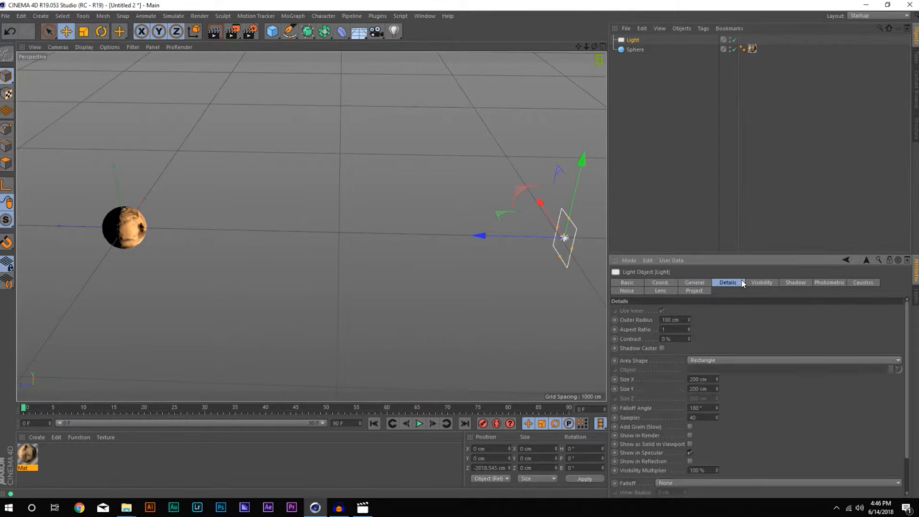
scroll(240, 219, "up", 3)
right_click_drag(239, 216, 251, 217, "alt")
middle_click_drag(252, 217, 306, 242, "alt")
mouse_move(279, 250)
left_mouse_down("alt")
mouse_move(296, 207)
mouse_move(290, 243)
left_mouse_up("alt")
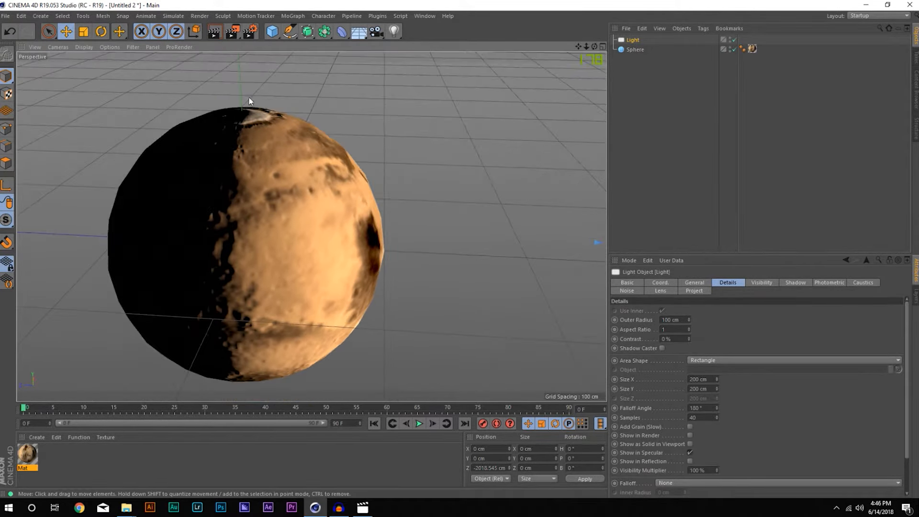
left_click(213, 32)
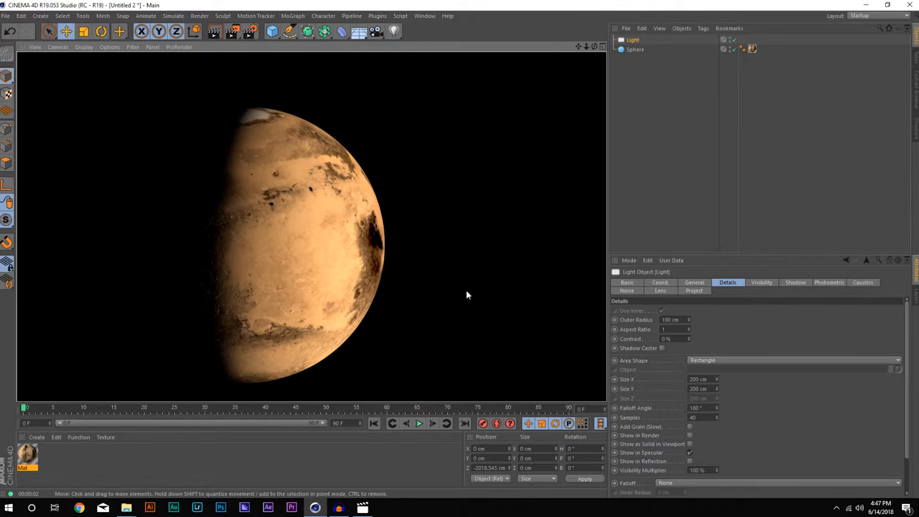
left_click(430, 220)
Set the area light's contrast to -116% and render the planet from a different angle.
left_click(640, 42)
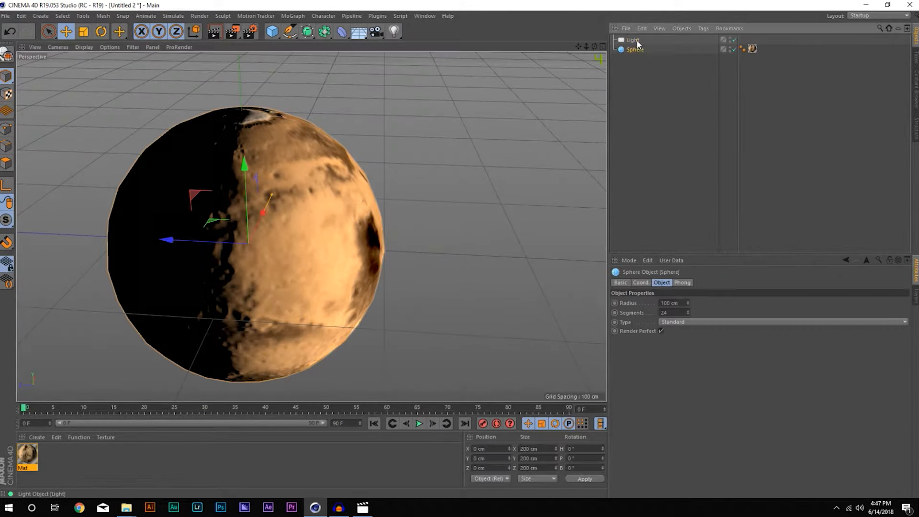
left_click_drag(688, 338, 658, 358)
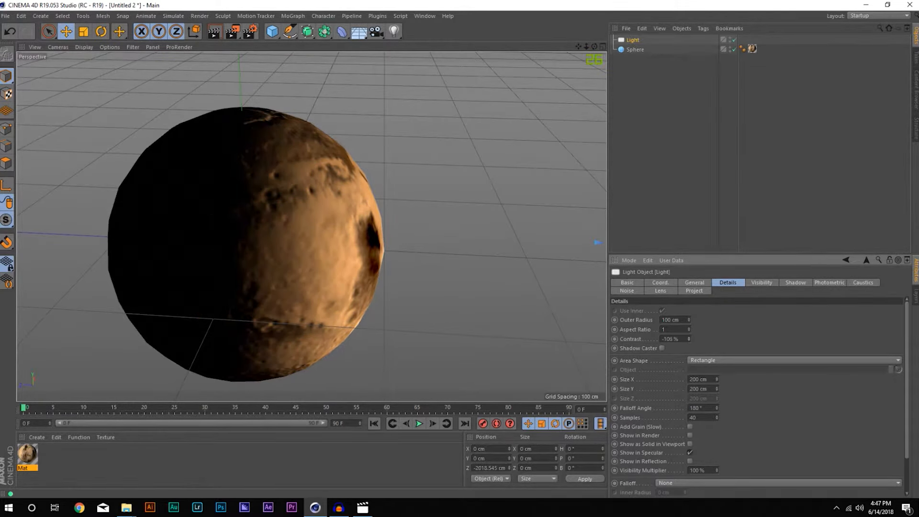
left_click(215, 32)
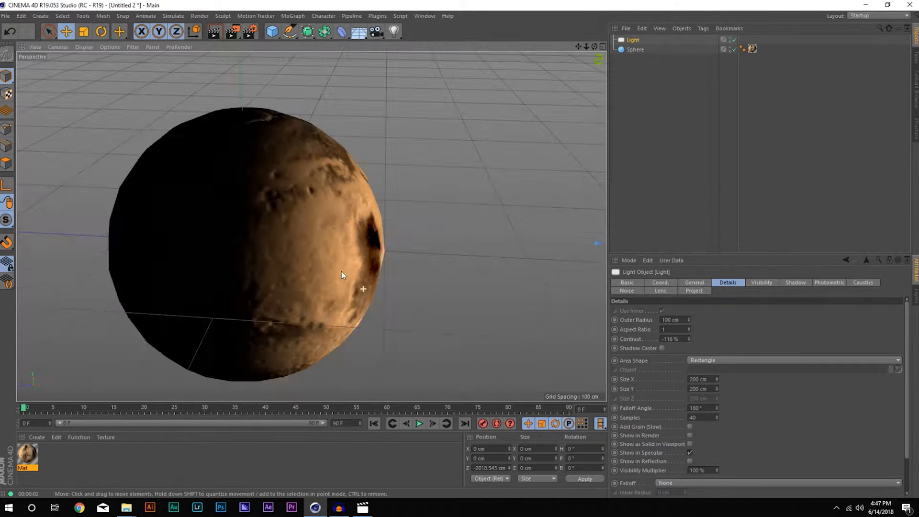
mouse_move(341, 276)
left_mouse_down("alt")
mouse_move(318, 220)
mouse_move(322, 273)
mouse_move(304, 215)
mouse_move(289, 66)
left_mouse_up("alt")
key("ctrl+r")
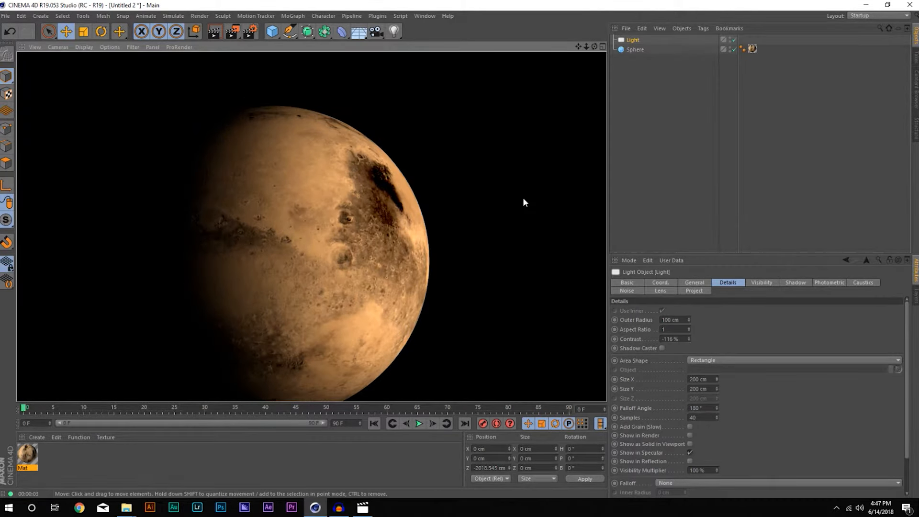
Reduce the contrast in the planet material's Color Layer shader to about 7%.
double_click(35, 460)
left_click_drag(268, 68, 601, 76)
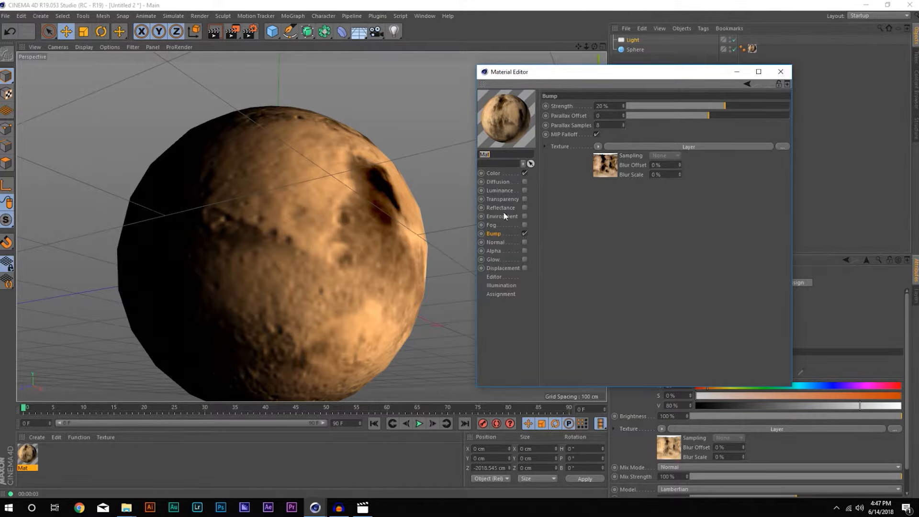
left_click(493, 173)
left_click(612, 184)
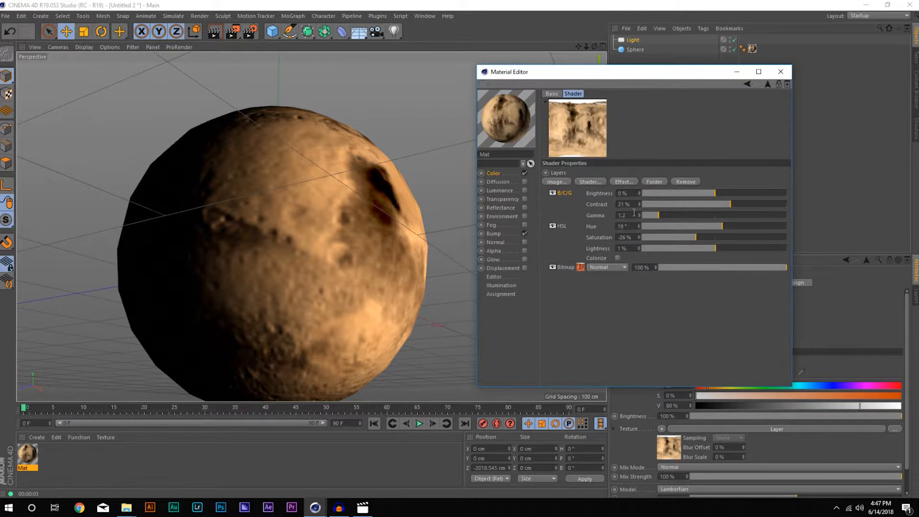
left_click_drag(726, 205, 721, 205)
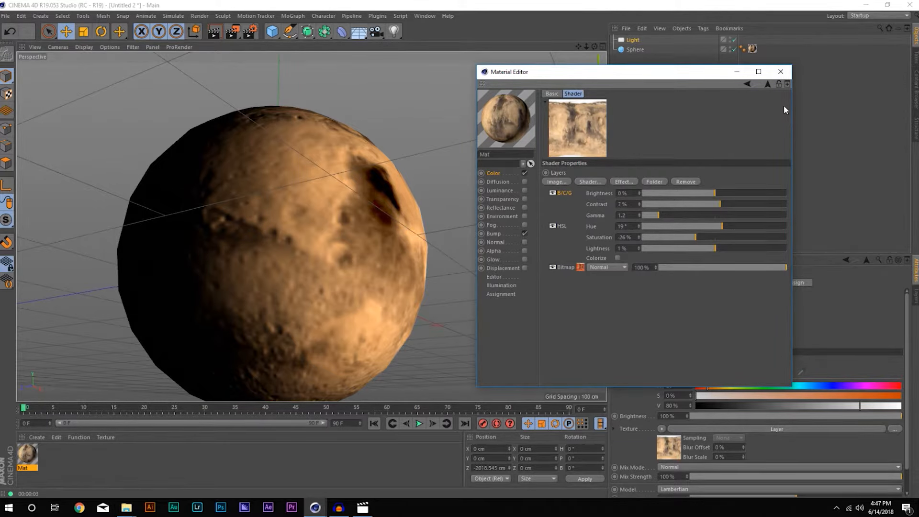
left_click(781, 72)
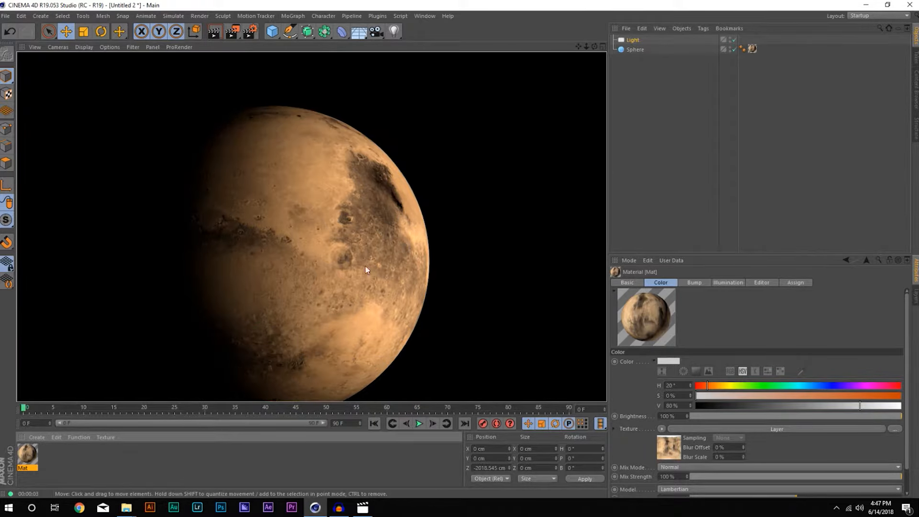
Render the planet from other angles, including its mostly unlit side, to examine the lighting falloff.
left_click_drag(373, 217, 431, 276, "alt")
right_click_drag(430, 276, 283, 210, "alt")
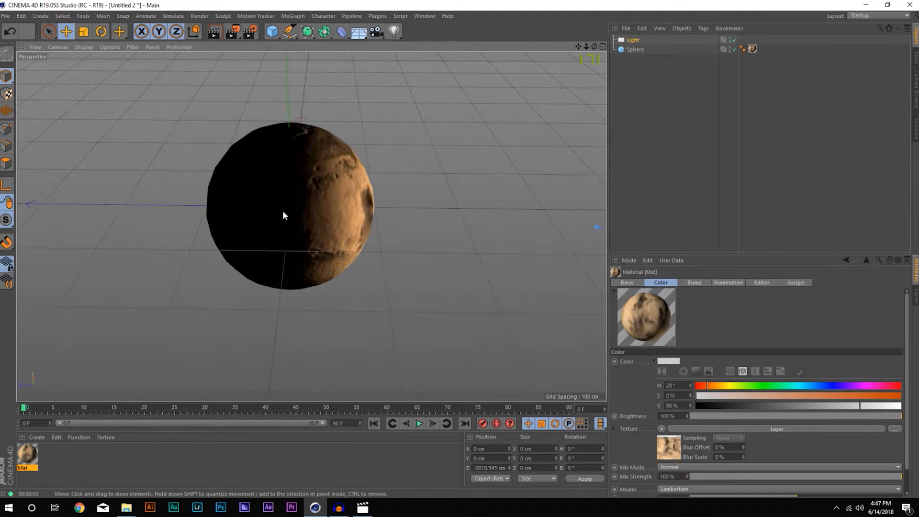
left_click_drag(275, 211, 329, 190, "alt")
right_click_drag(286, 205, 329, 192, "alt")
middle_click_drag(272, 173, 289, 171, "alt")
left_click(219, 32)
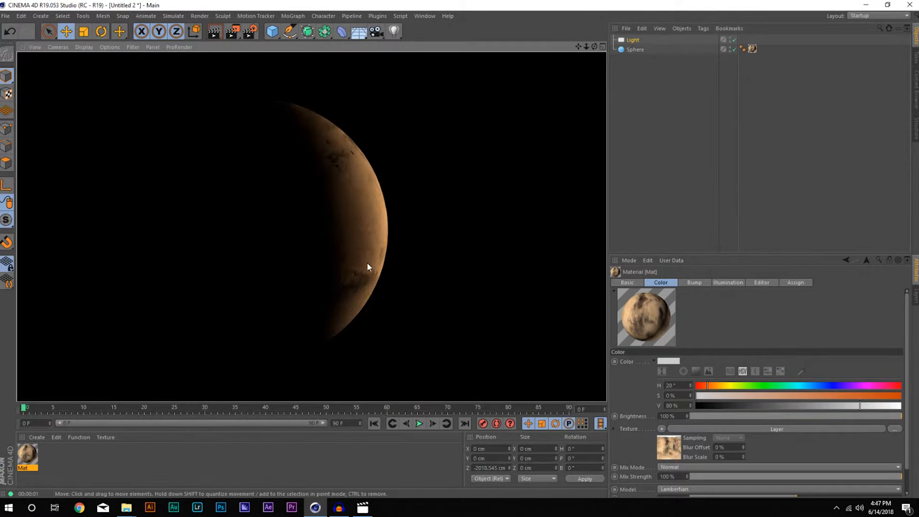
left_click(332, 268)
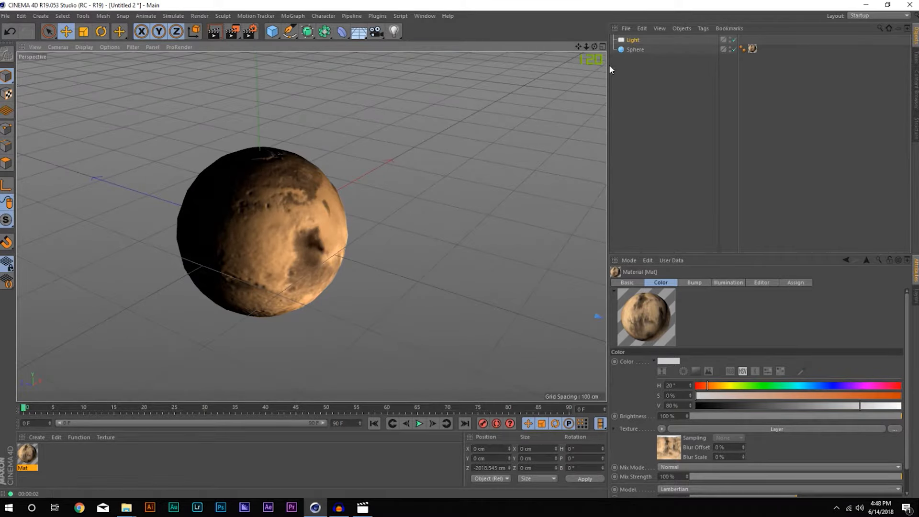
left_click(636, 77)
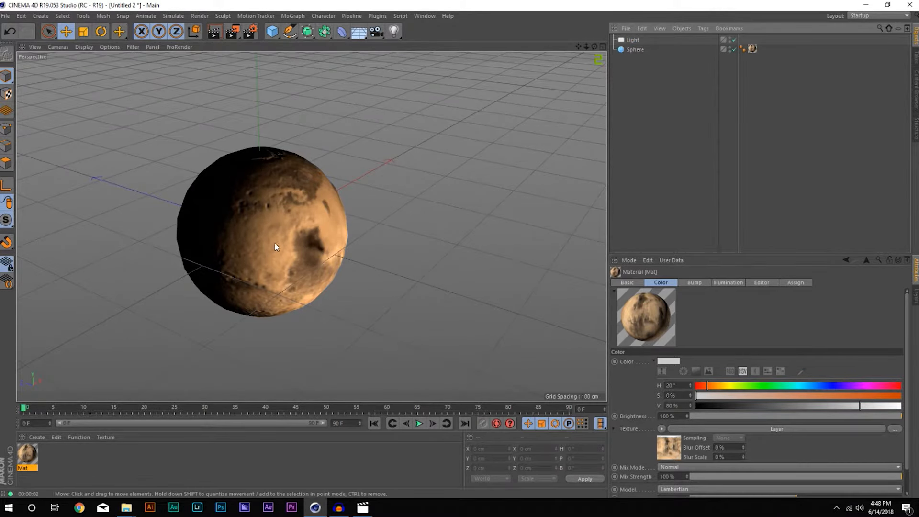
right_click_drag(263, 266, 320, 261, "alt")
left_click_drag(299, 266, 294, 246, "alt")
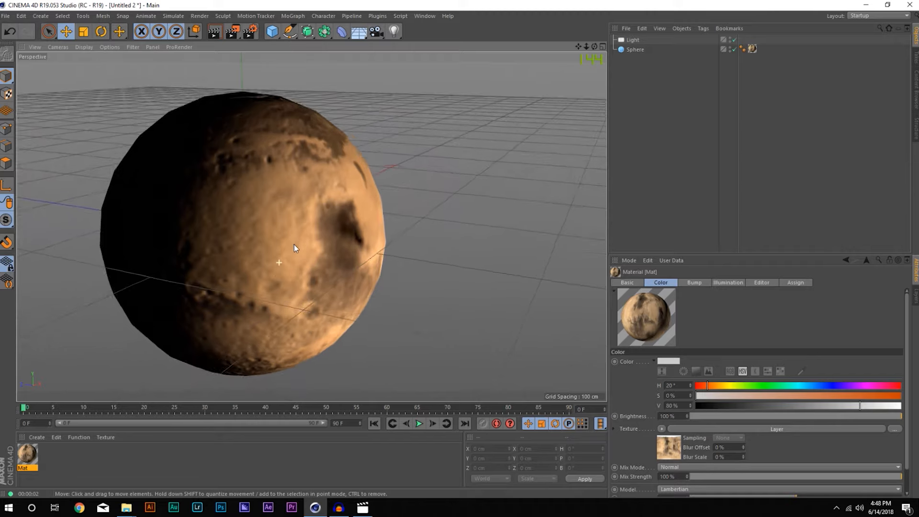
left_click(102, 456)
left_click(41, 435)
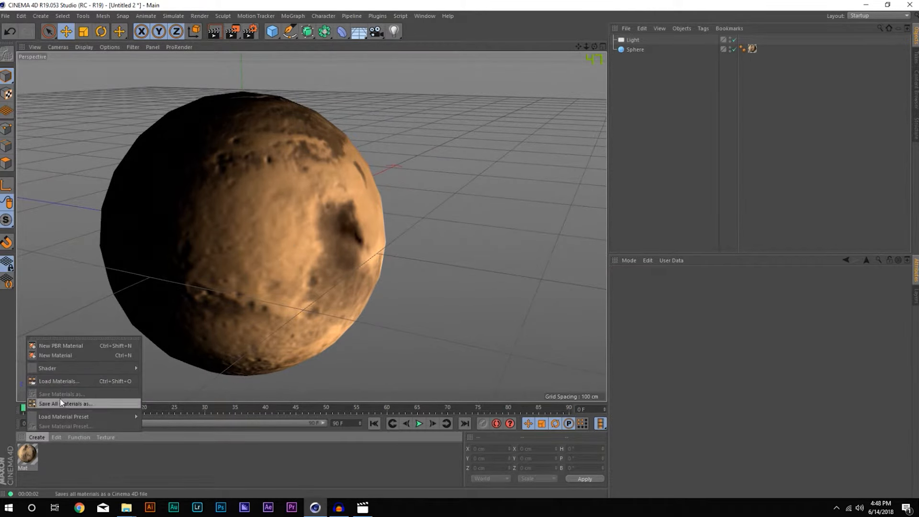
Duplicate the planet sphere in place and put the copy below the original in the object hierarchy.
left_click(332, 151)
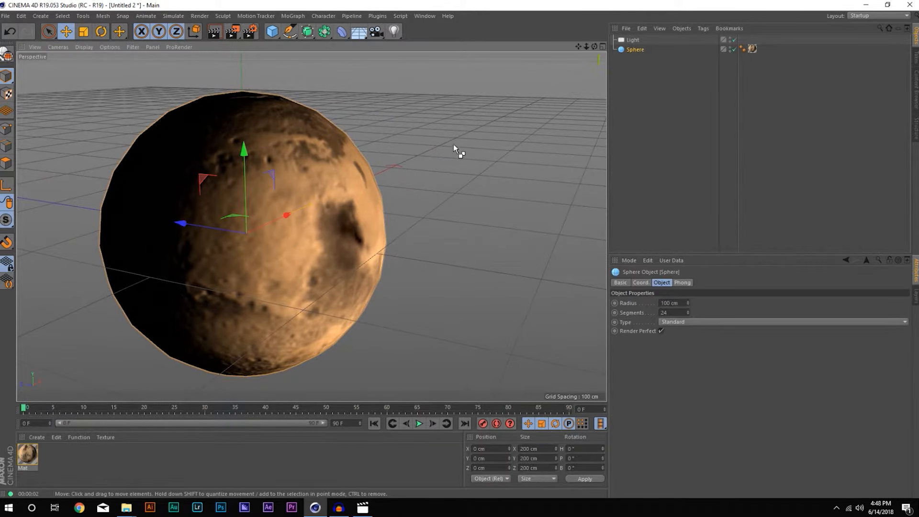
key("ctrl+c")
key("ctrl+v")
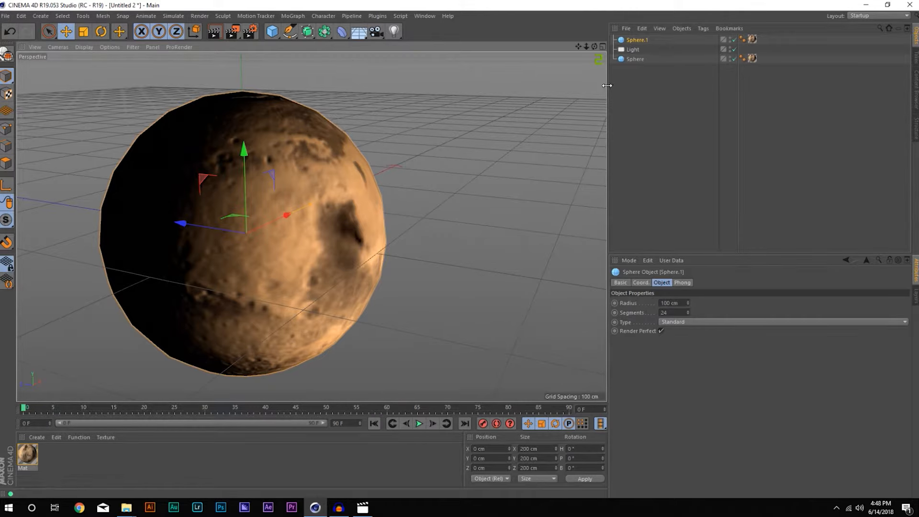
left_click_drag(638, 41, 646, 56)
Rename the duplicated sphere as InnerAtmosphere.
right_click(641, 60)
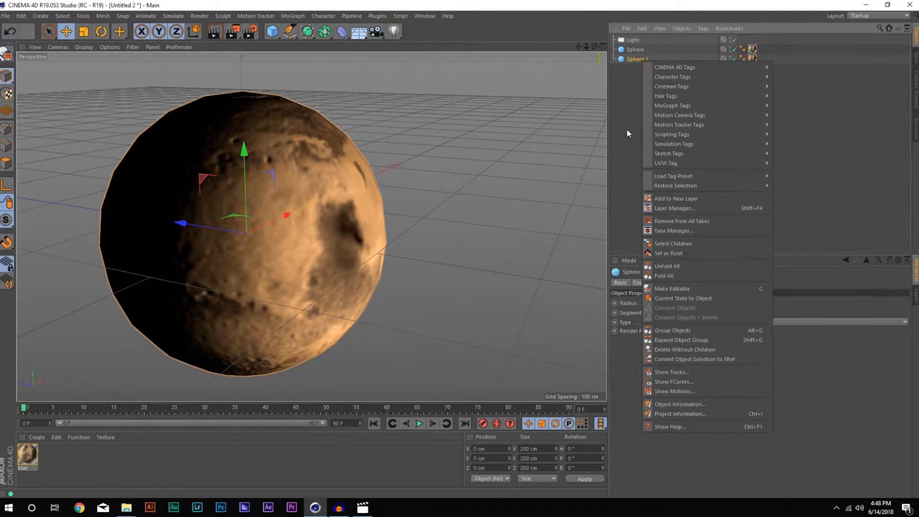
left_click(634, 60)
double_click(633, 60)
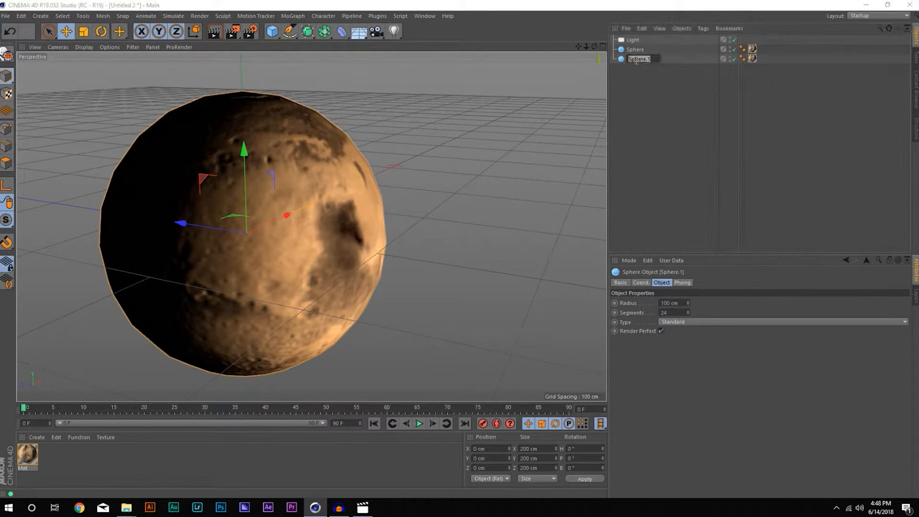
key("BackSpace")
type("InnerAtmos")
type("Inner")
key("Return")
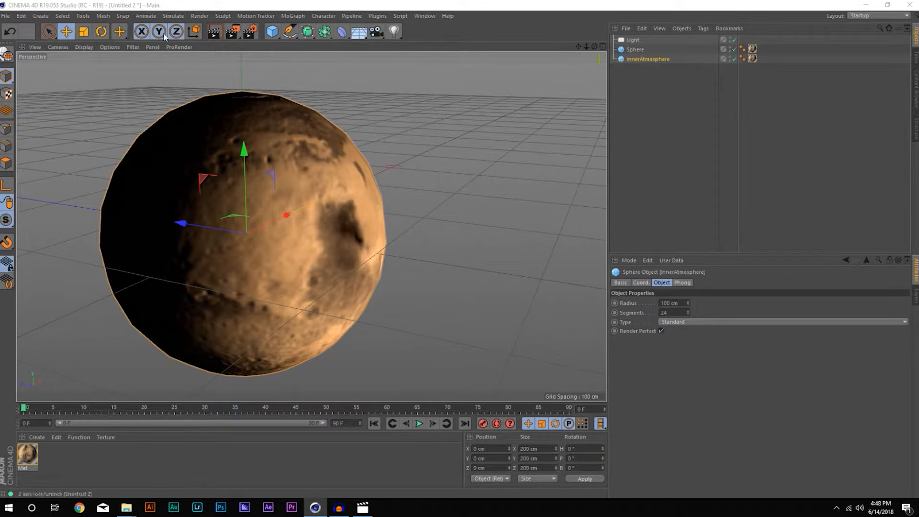
Remove the texture tag from InnerAtmosphere and scale the sphere uniformly to about 200.8 cm, slightly larger than the planet.
left_click(83, 32)
left_click_drag(266, 239, 273, 241)
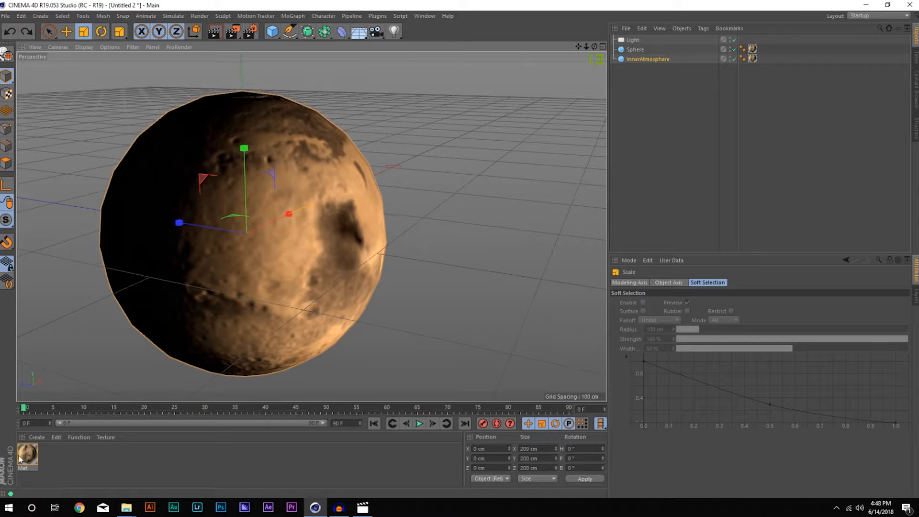
left_click_drag(196, 337, 270, 316)
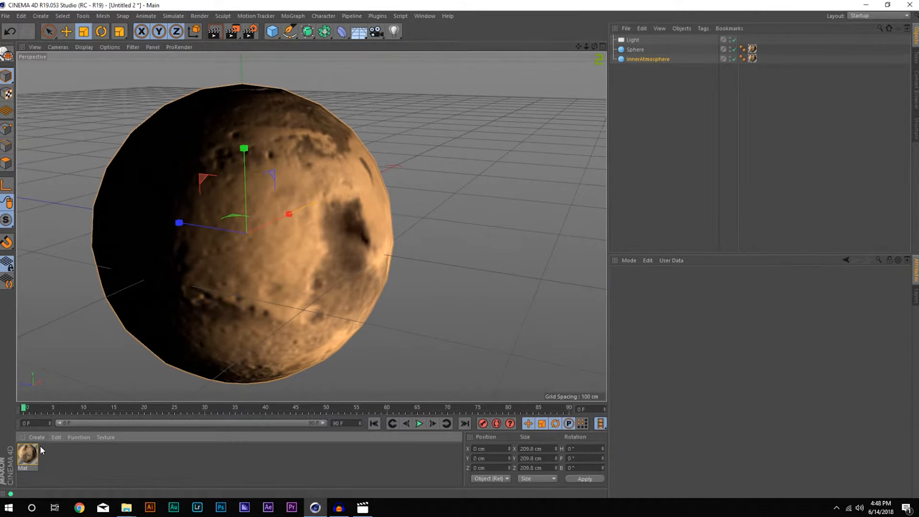
left_click(751, 59)
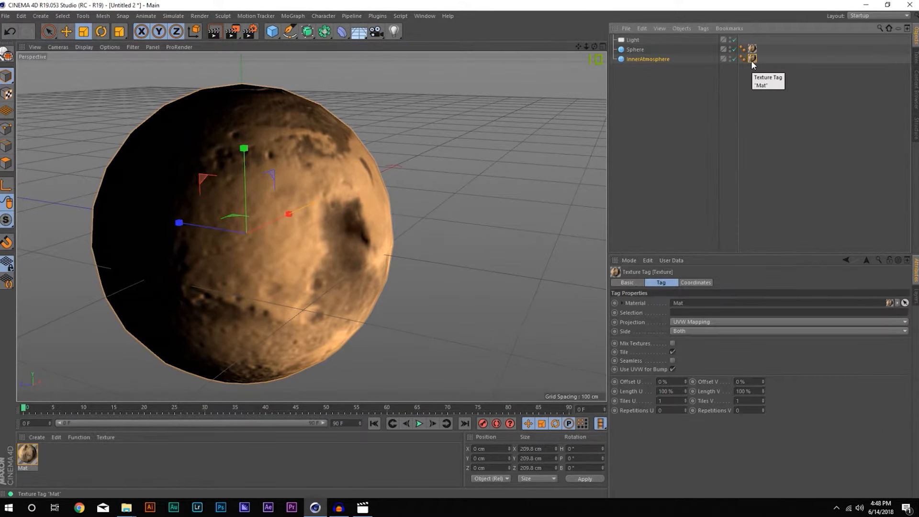
key("Delete")
left_click_drag(281, 251, 251, 241)
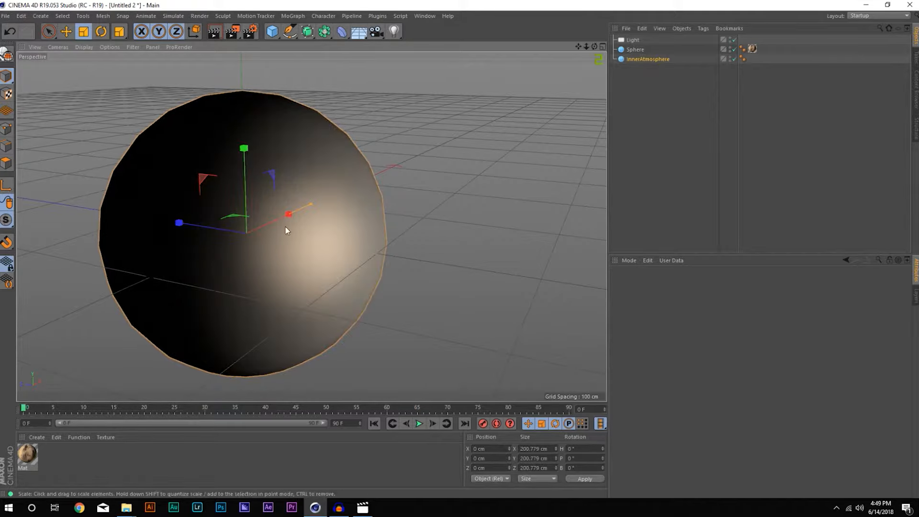
left_click(636, 49)
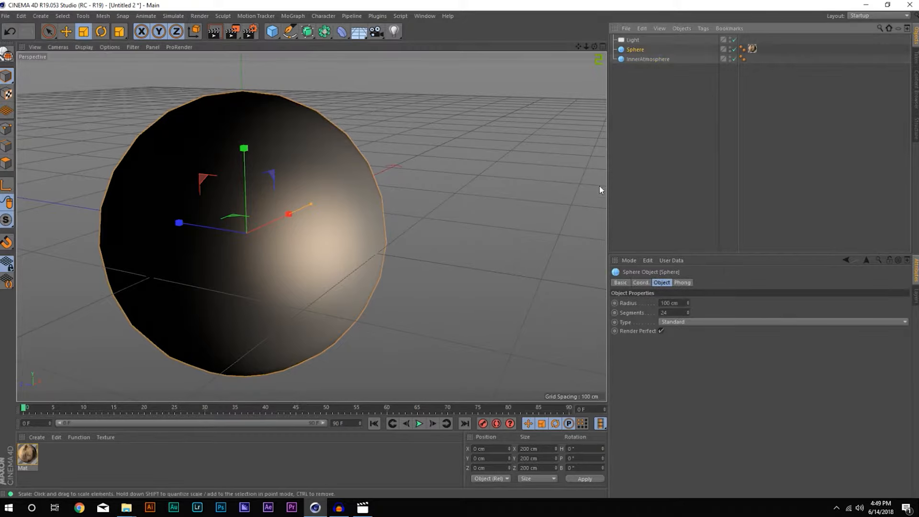
Create a new standard material and apply it to the InnerAtmosphere sphere.
left_click(641, 59)
left_click_drag(264, 240, 262, 237)
scroll(298, 260, "up", 5)
left_click_drag(329, 234, 353, 259, "alt")
left_click(36, 437)
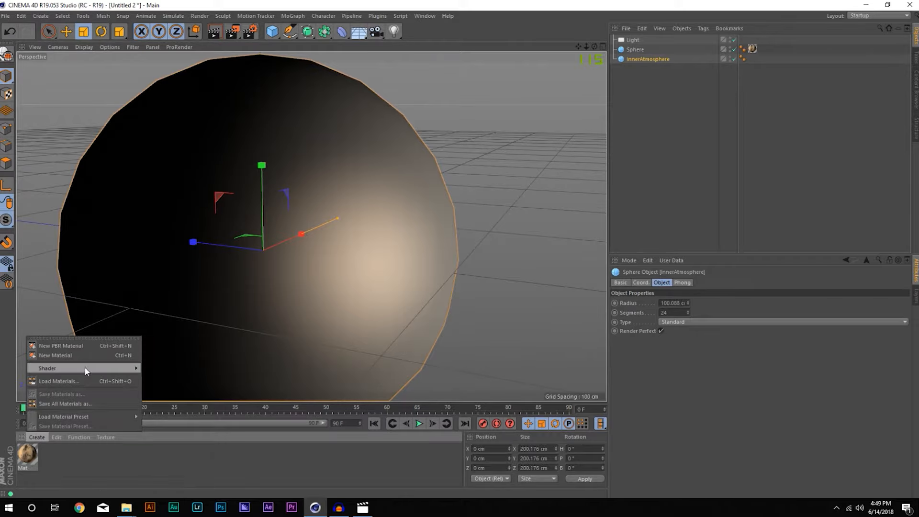
left_click(41, 354)
left_click_drag(32, 455, 341, 343)
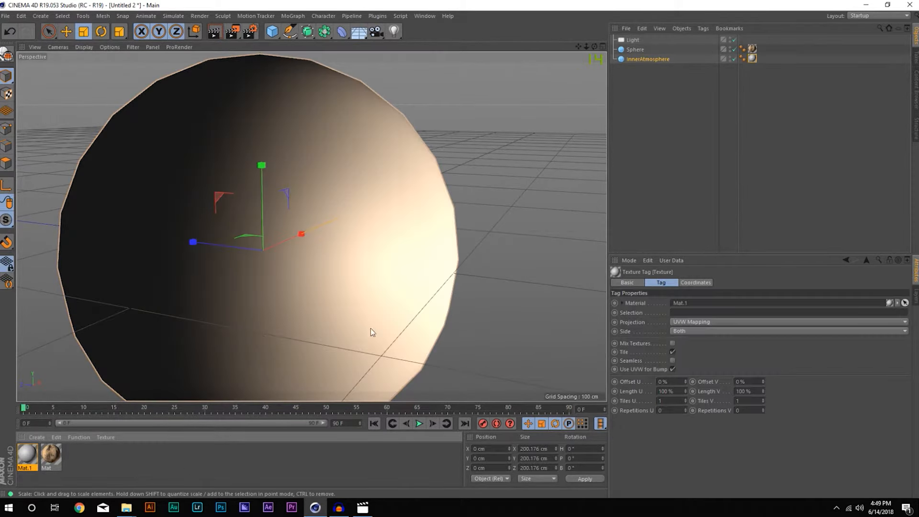
Enable Transparency and disable Reflectance on the InnerAtmosphere material.
double_click(34, 454)
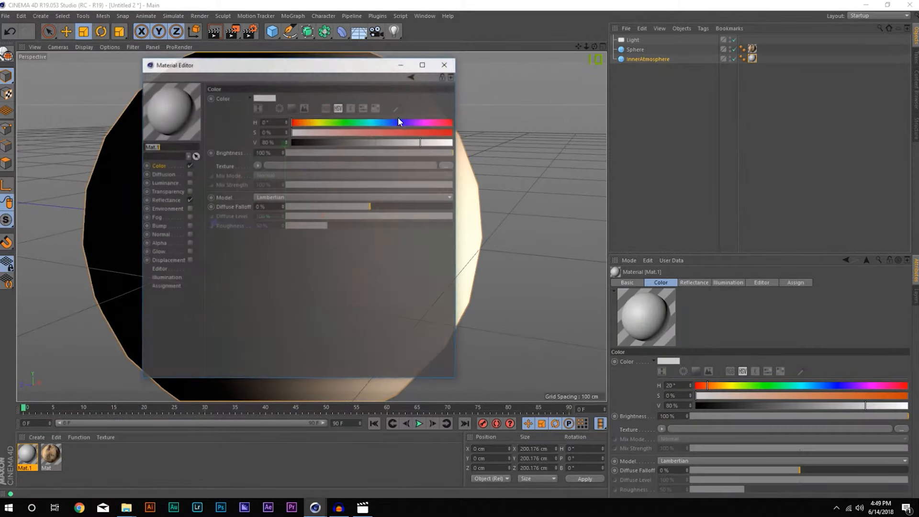
left_click_drag(239, 64, 543, 76)
left_click_drag(483, 86, 558, 88)
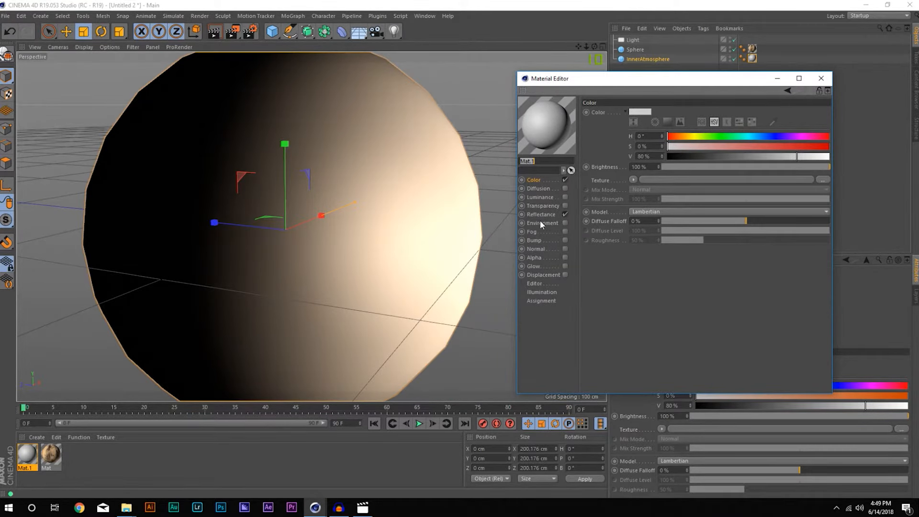
left_click(545, 206)
left_click(565, 206)
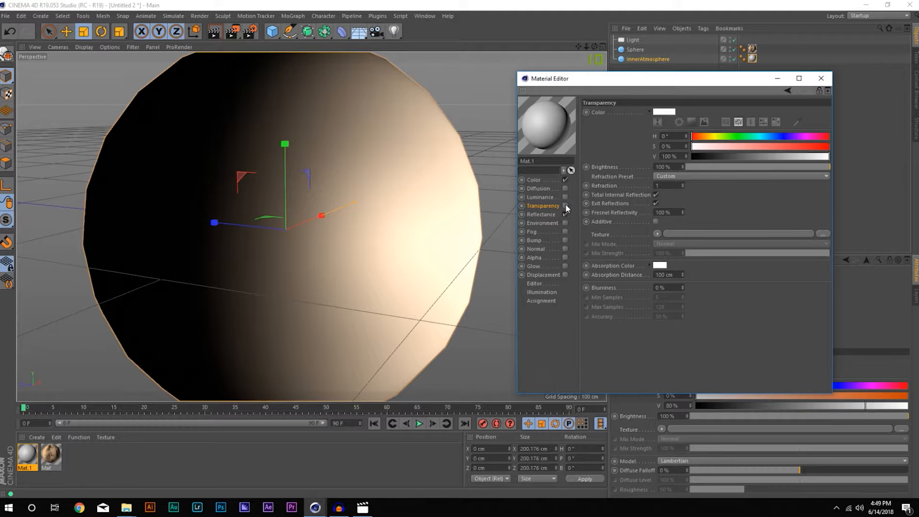
left_click(566, 206)
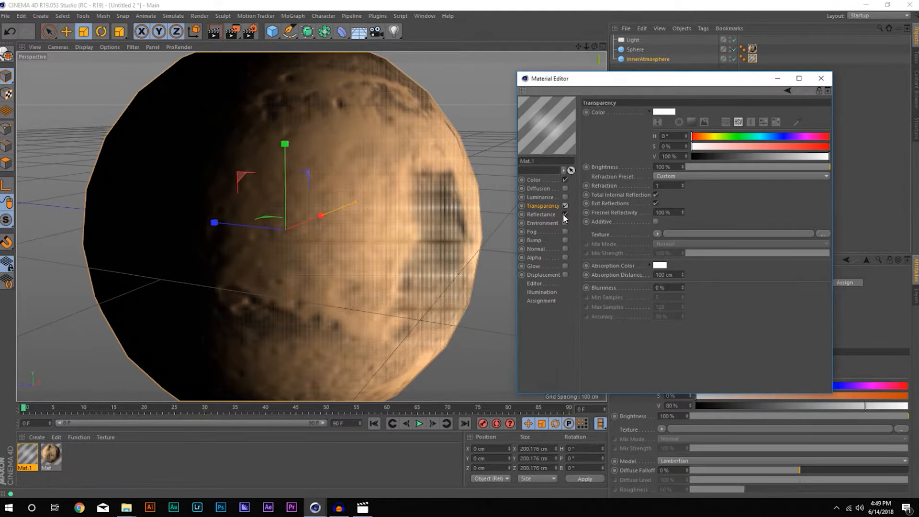
left_click(565, 214)
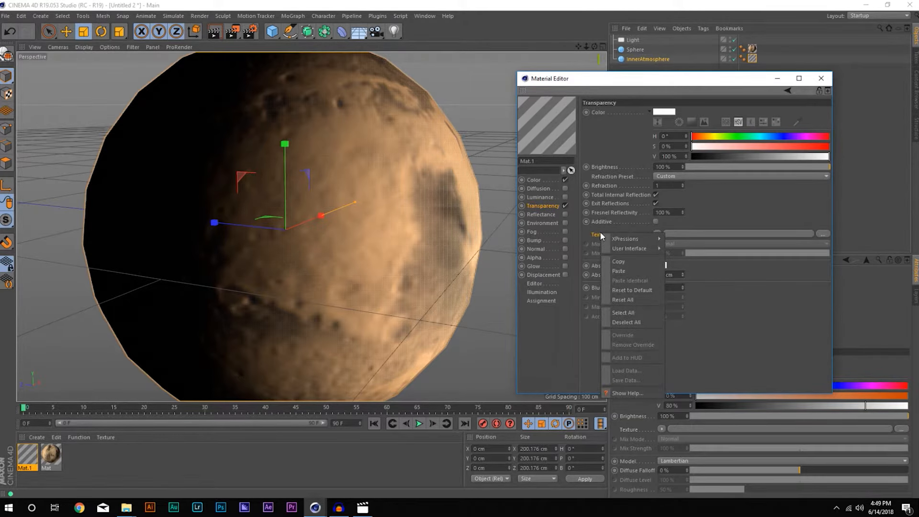
Set a Fresnel shader as the transparency texture of the InnerAtmosphere material and open the shader's settings.
left_click(658, 234)
left_click(667, 363)
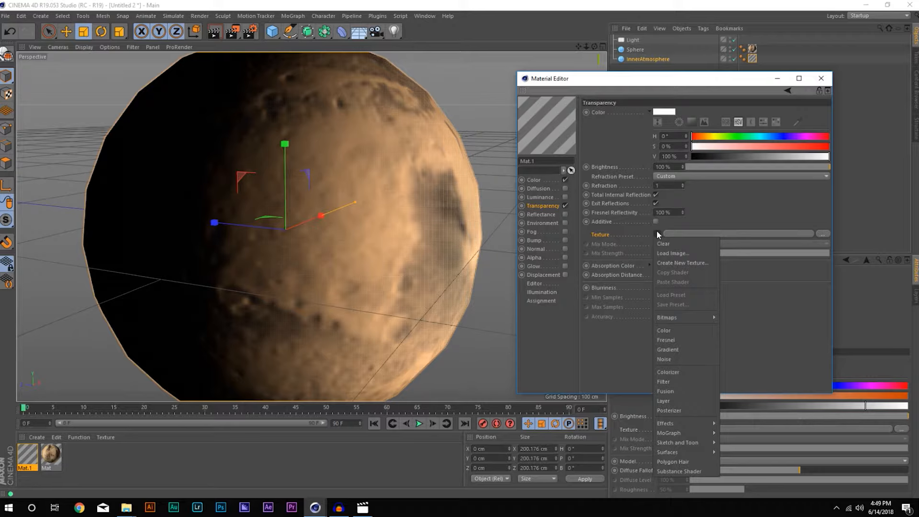
left_click(655, 234)
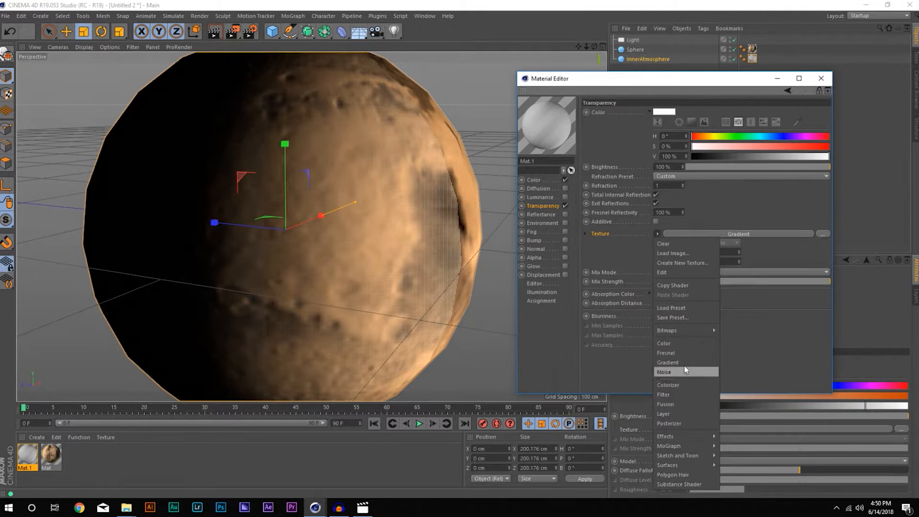
left_click(679, 354)
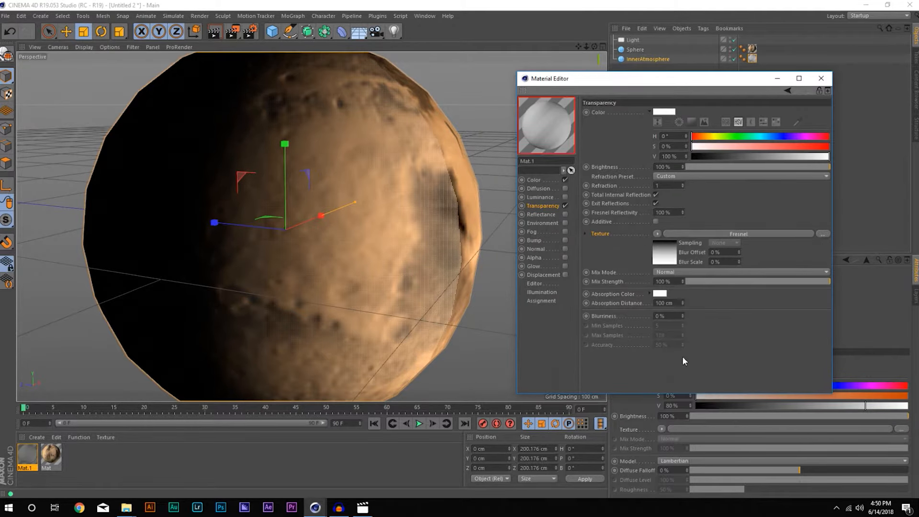
left_click(671, 248)
Reverse the Fresnel gradient so it runs from black at the start to white at the end.
scroll(289, 232, "up", 5)
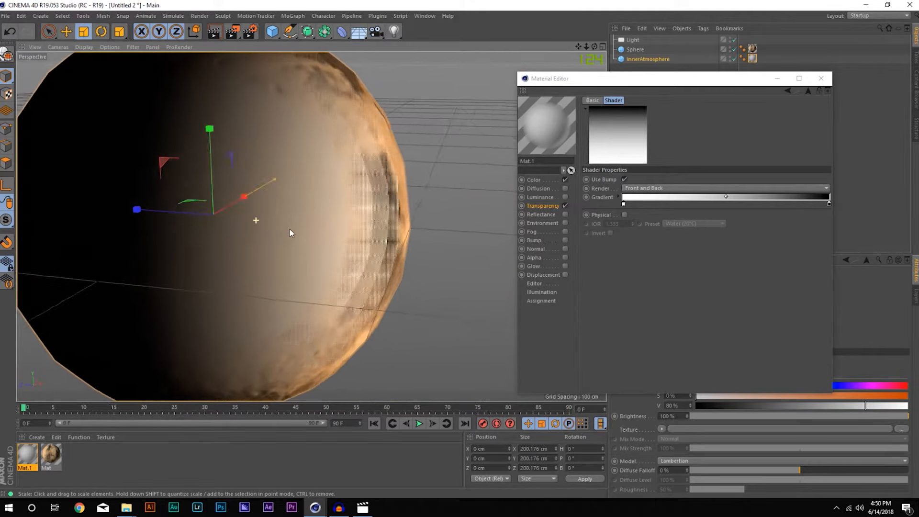
left_click_drag(293, 239, 314, 226, "alt")
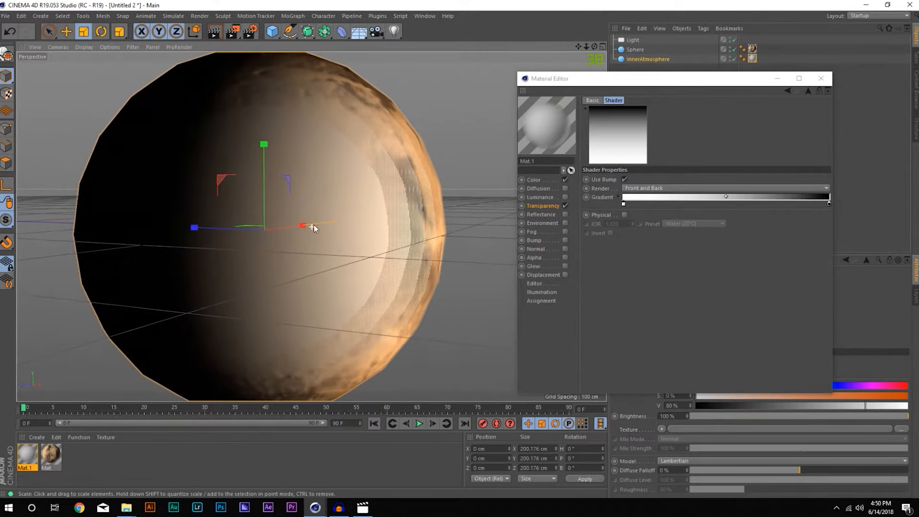
left_click_drag(623, 204, 623, 227)
left_click_drag(829, 204, 744, 207)
double_click(632, 204)
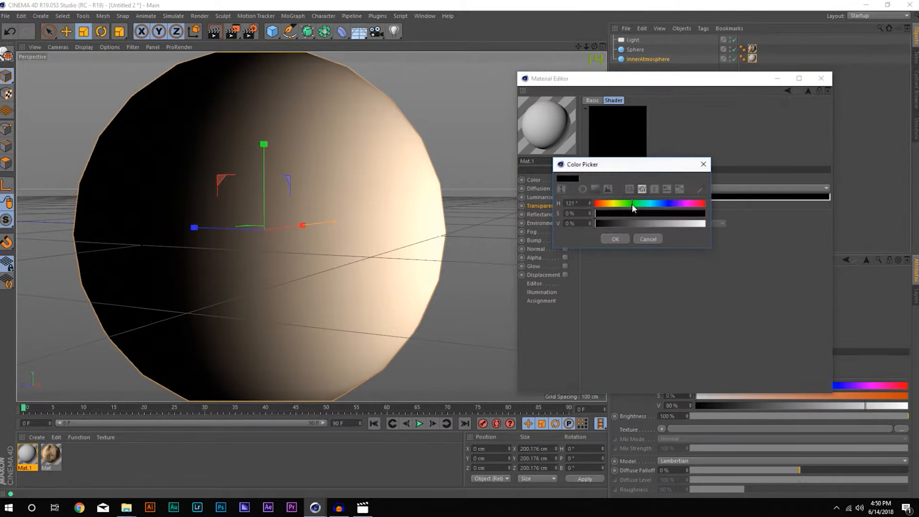
left_click(615, 239)
left_click(794, 204)
left_click_drag(793, 204, 830, 205)
left_click_drag(686, 203, 623, 204)
double_click(623, 204)
left_click(607, 239)
Shift the gradient's white knot slightly inward, then add a black knot near the white end and move it toward the middle.
right_click_drag(360, 240, 338, 240, "alt")
left_click_drag(338, 240, 393, 225, "alt")
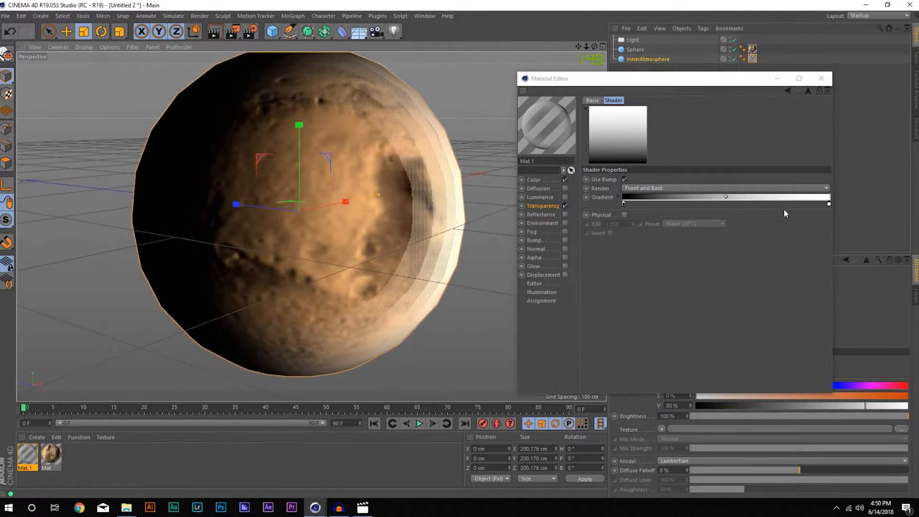
left_click_drag(829, 204, 806, 205)
double_click(825, 203)
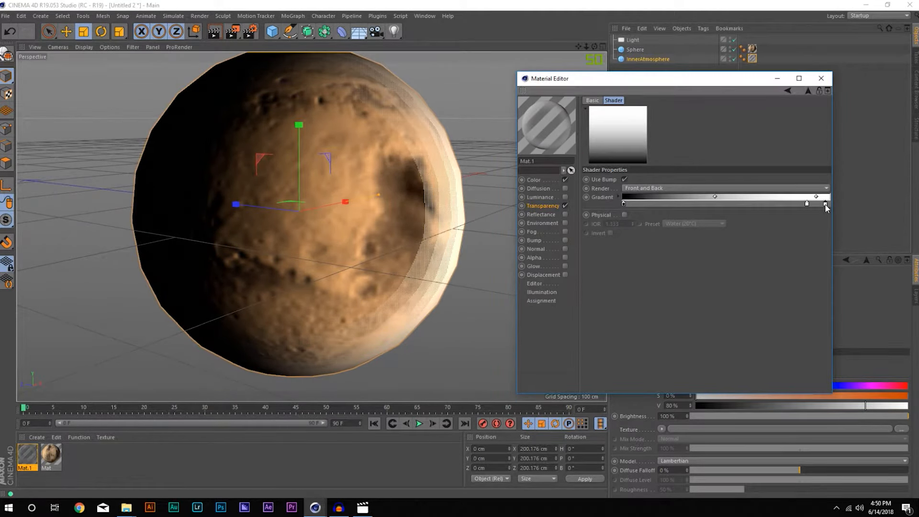
left_click_drag(811, 224, 790, 223)
left_click(806, 238)
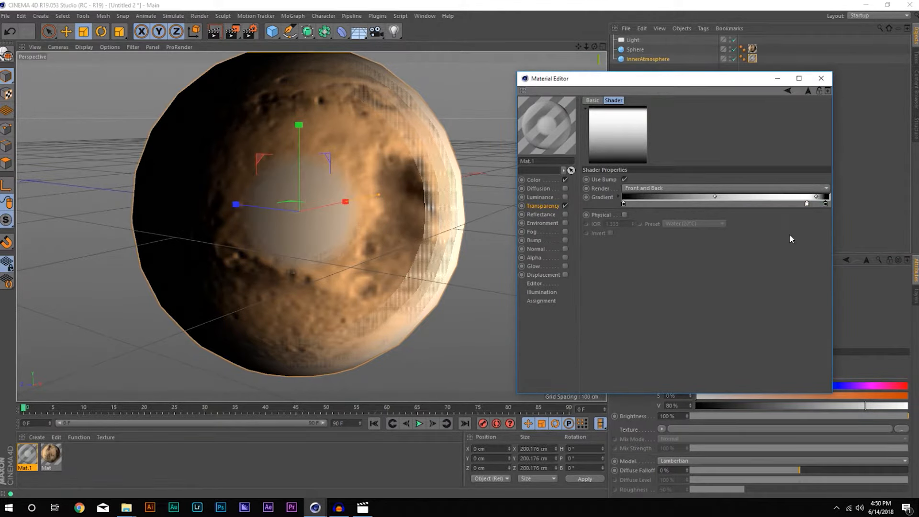
left_click_drag(825, 204, 699, 212)
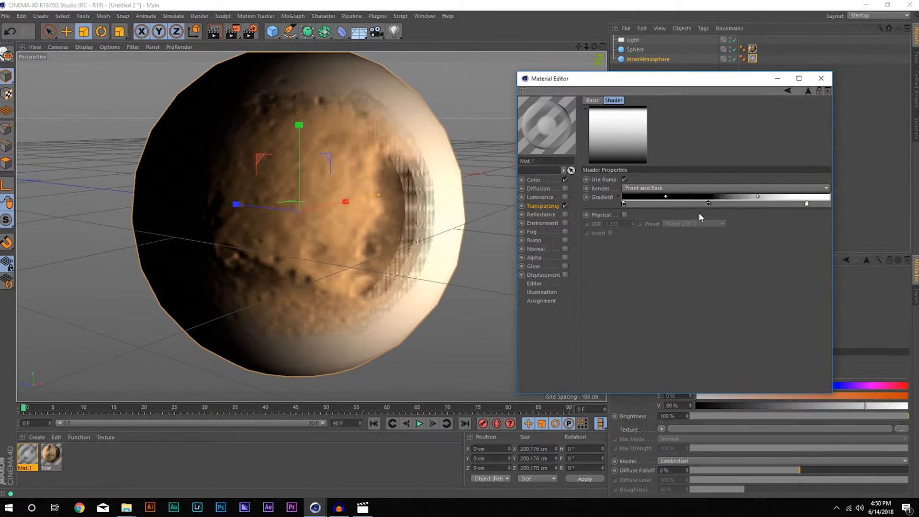
Keep only one black knot just inside the Fresnel gradient's dark end and add a pure white knot at the very start.
right_click(655, 205)
left_click(639, 204)
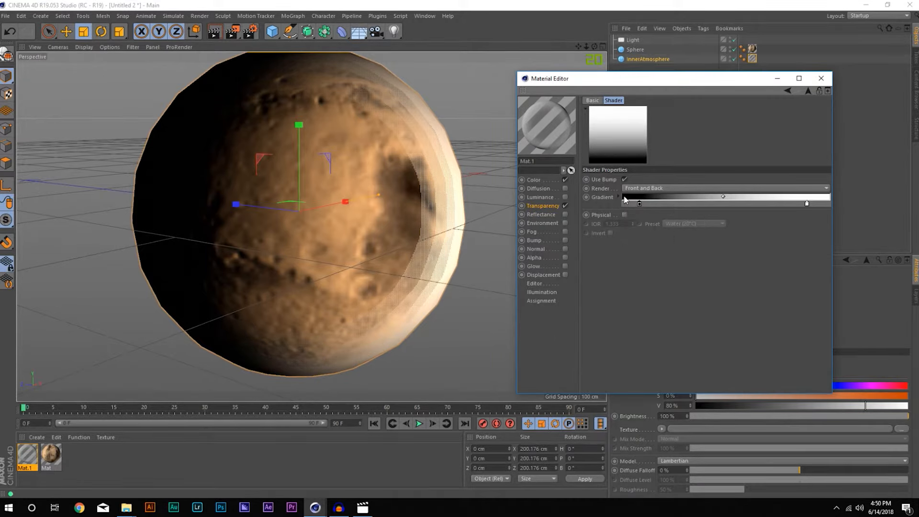
double_click(626, 205)
left_click_drag(666, 222, 773, 237)
left_click(606, 238)
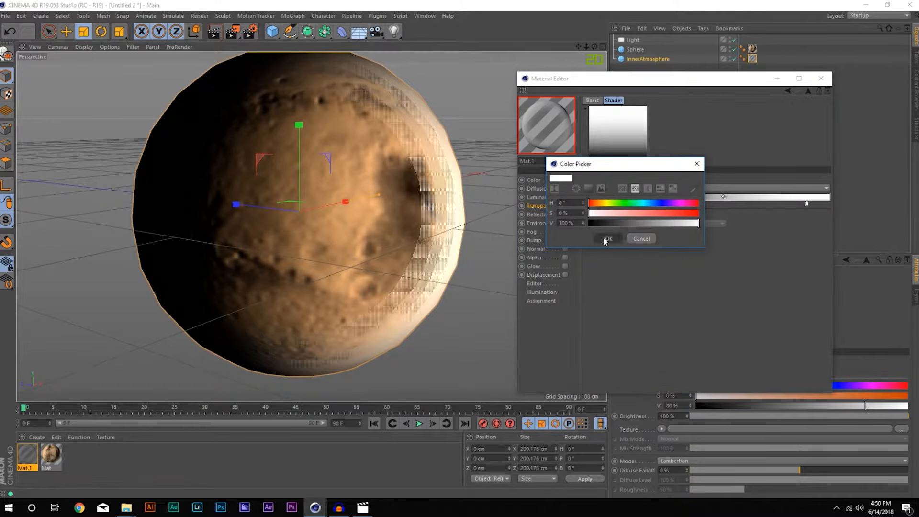
mouse_move(639, 203)
left_mouse_down()
mouse_move(704, 210)
mouse_move(642, 210)
mouse_move(626, 197)
mouse_move(643, 204)
left_mouse_up()
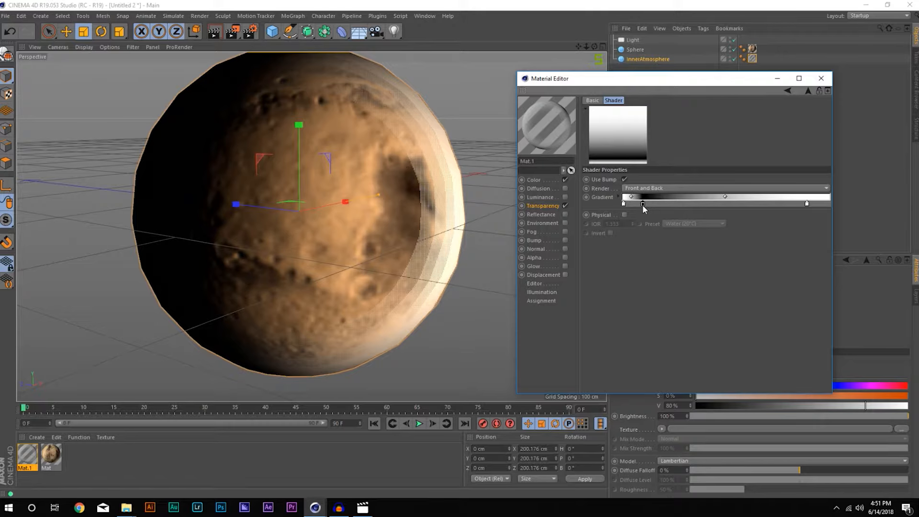
Render the planet from two angles to examine the atmosphere's glow along the lit edge.
middle_click_drag(374, 217, 342, 235, "alt")
scroll(342, 235, "up", 1)
key("ctrl+r")
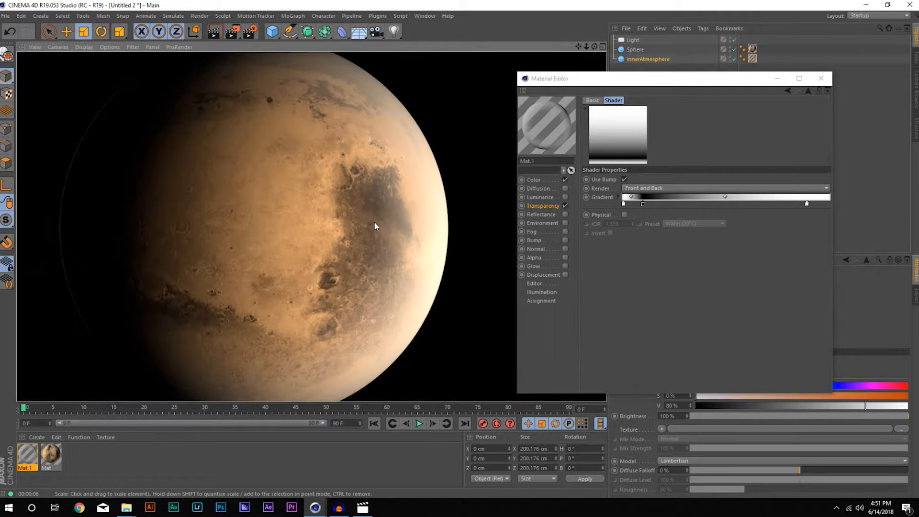
left_click_drag(363, 308, 351, 267, "alt")
key("ctrl+r")
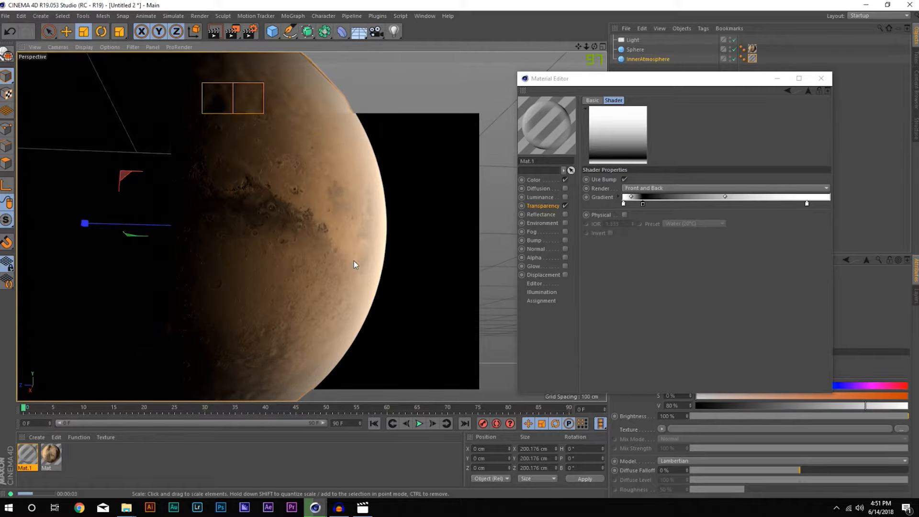
left_click(327, 221)
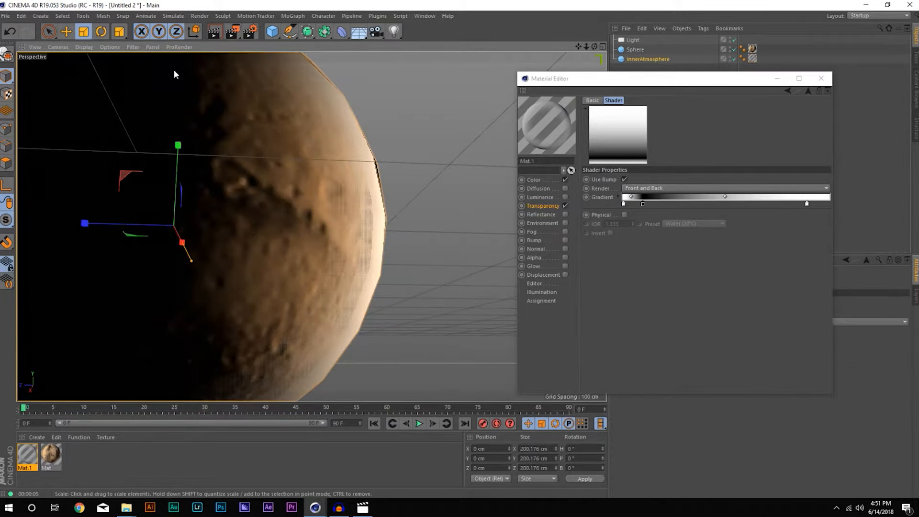
Try InnerAtmosphere at about 211.8 cm in a render, then scale the sphere back down to about 200.1 cm.
left_click_drag(257, 224, 272, 183)
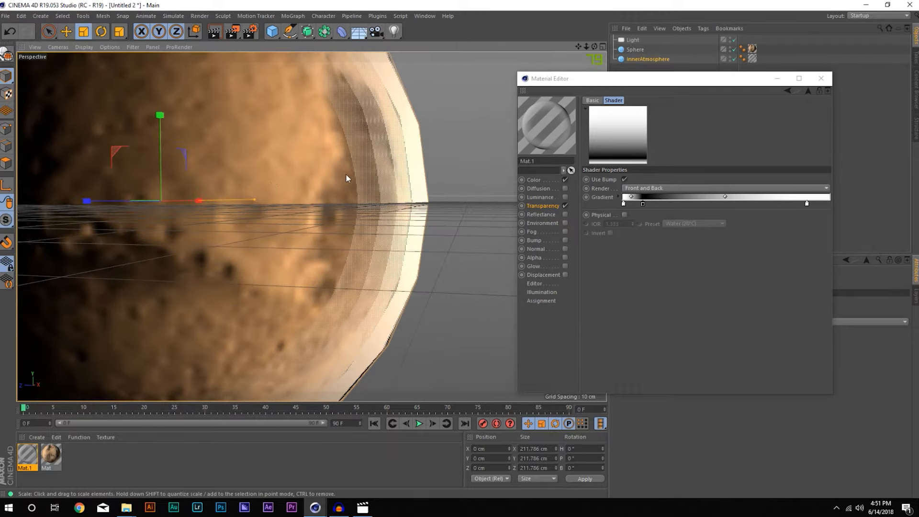
left_click(215, 33)
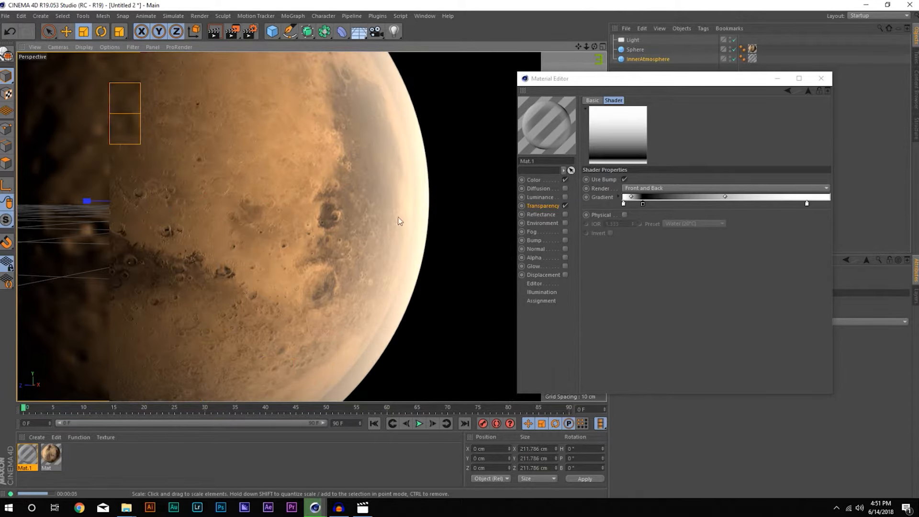
left_click_drag(416, 317, 335, 259, "alt")
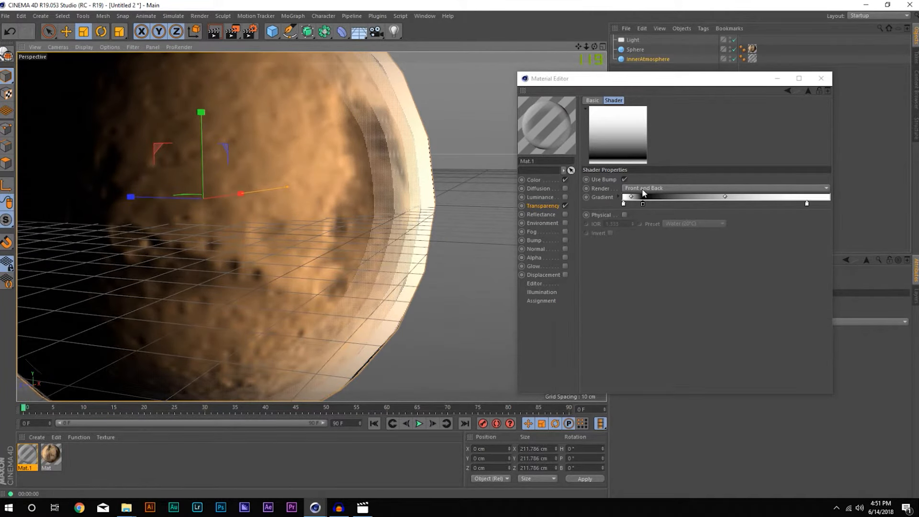
left_click_drag(330, 220, 263, 217)
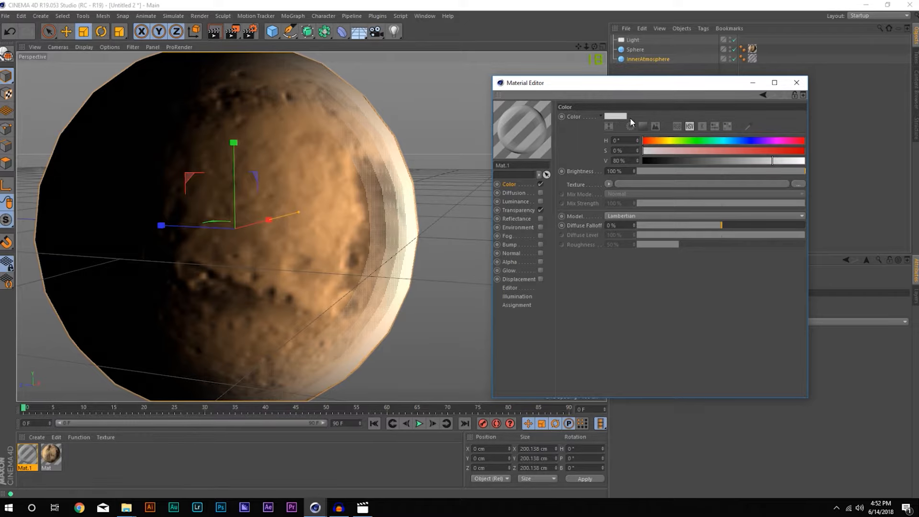
Set the InnerAtmosphere material's colour to light orange (H 38°, S 45%, V 100%) and render the view.
left_click(621, 117)
left_click_drag(595, 118, 695, 136)
left_click_drag(628, 128, 636, 130)
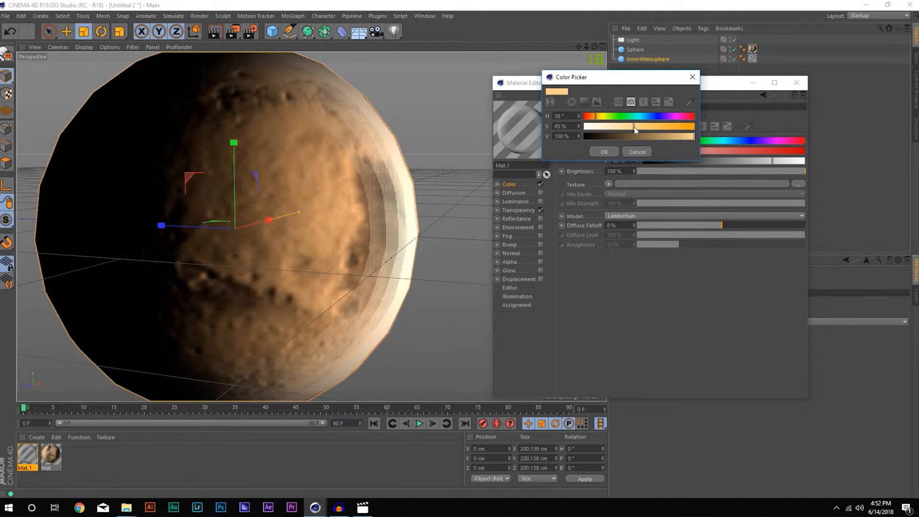
left_click(615, 152)
left_click(797, 82)
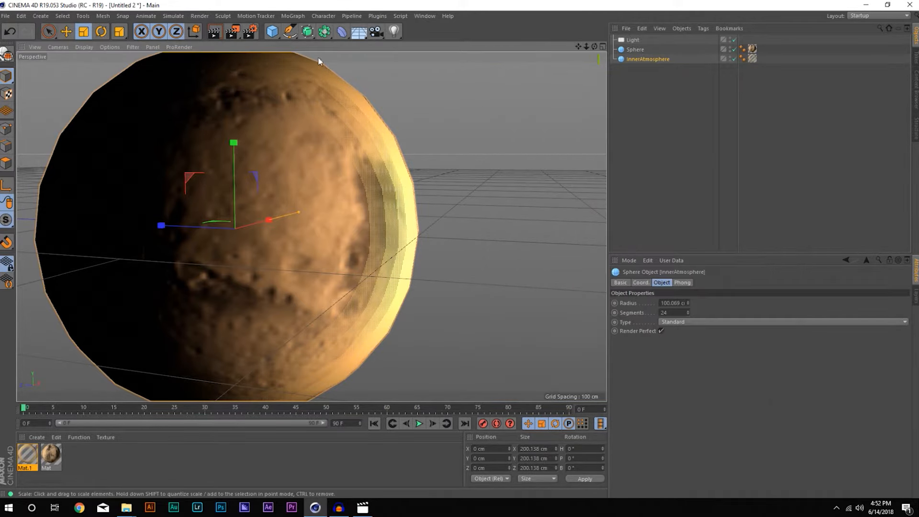
key("ctrl+r")
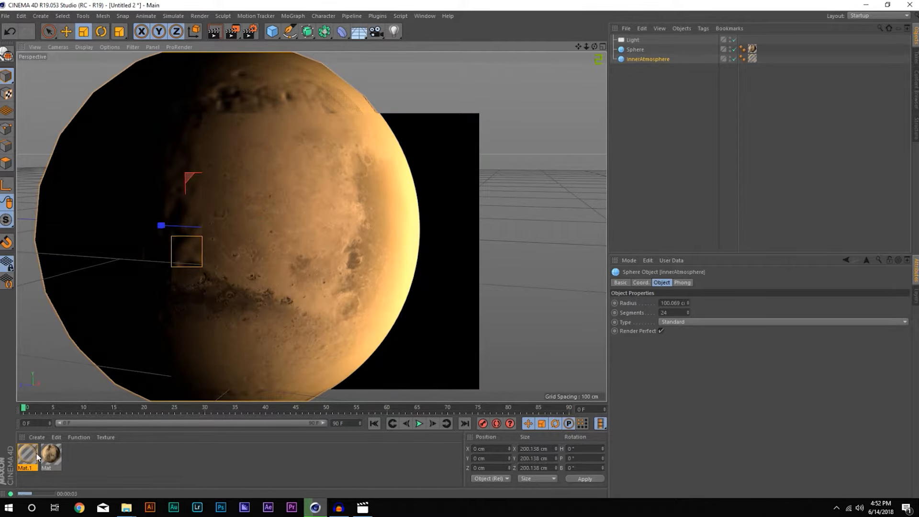
In the material's transparency Fresnel gradient, move the white knot to the far end and shift the black-to-white midpoint toward it.
double_click(24, 459)
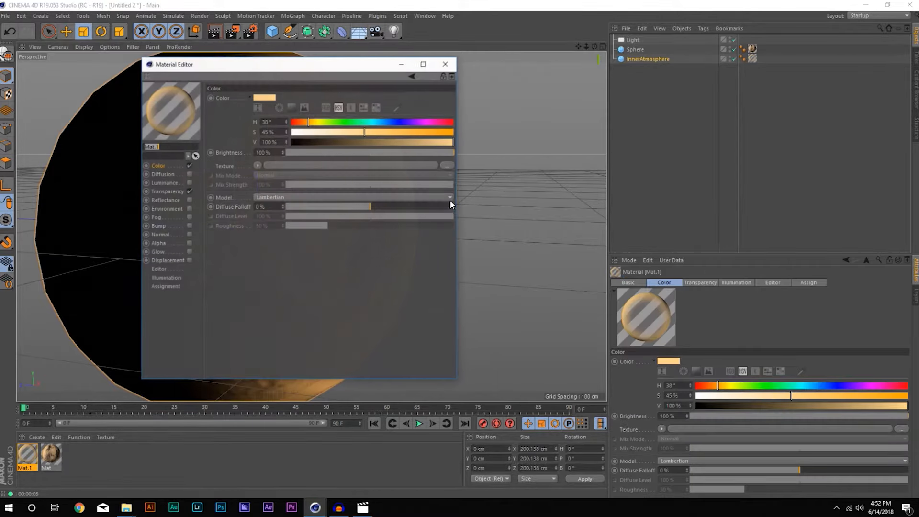
left_click_drag(322, 67, 630, 101)
left_click(469, 224)
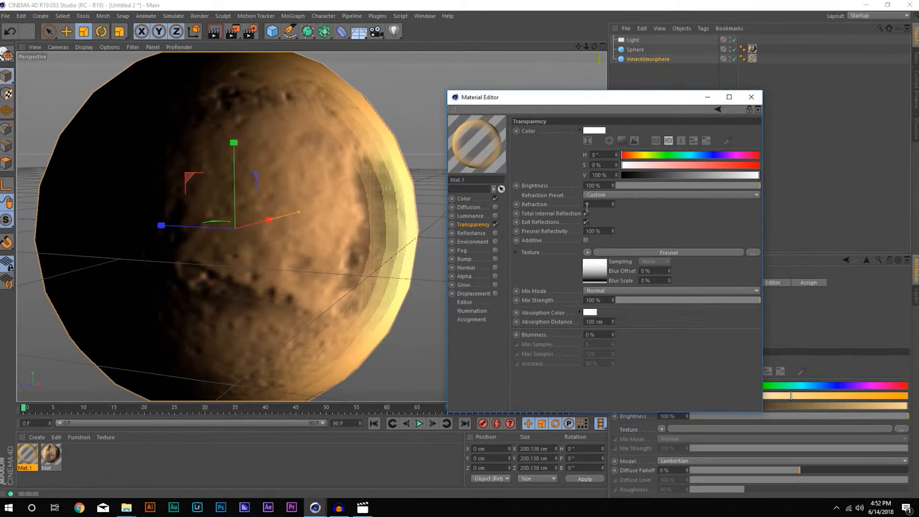
left_click(598, 269)
left_click_drag(731, 223, 759, 223)
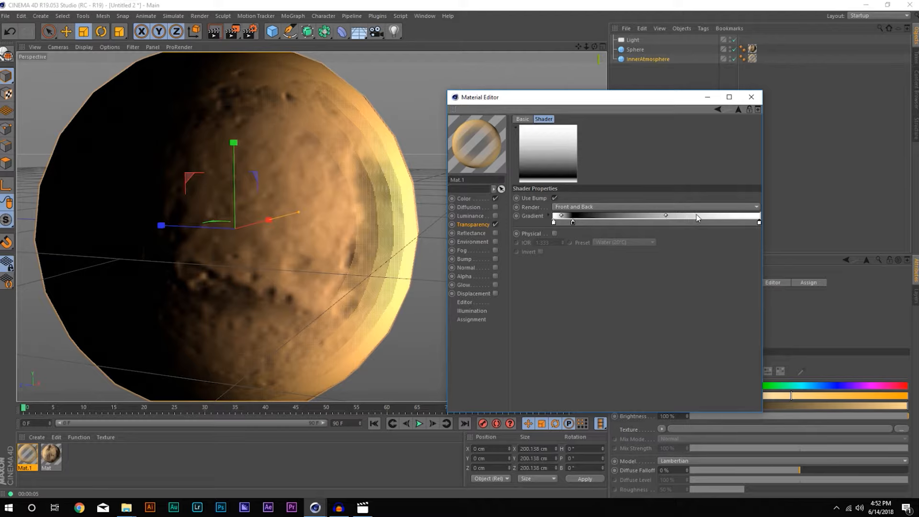
left_click_drag(665, 215, 717, 217)
Slightly darken the white end knot of the transparency Fresnel gradient.
double_click(573, 222)
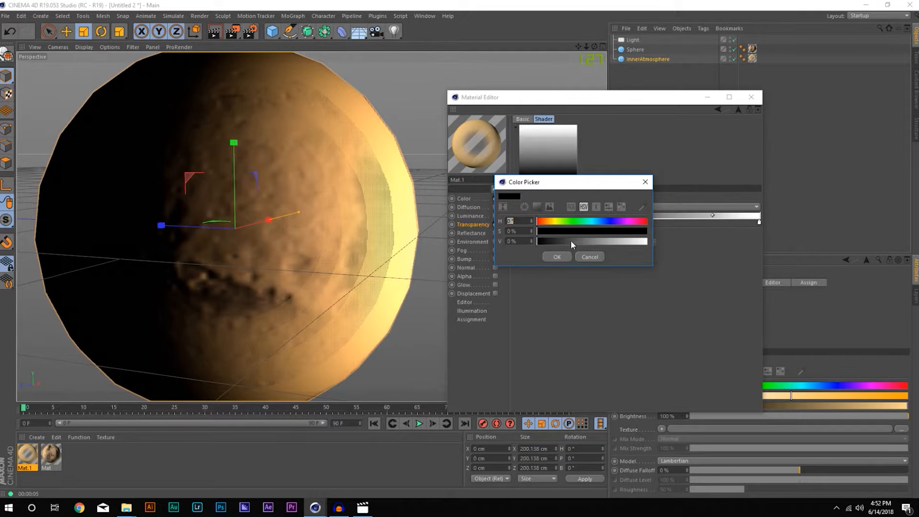
left_click(590, 256)
double_click(759, 222)
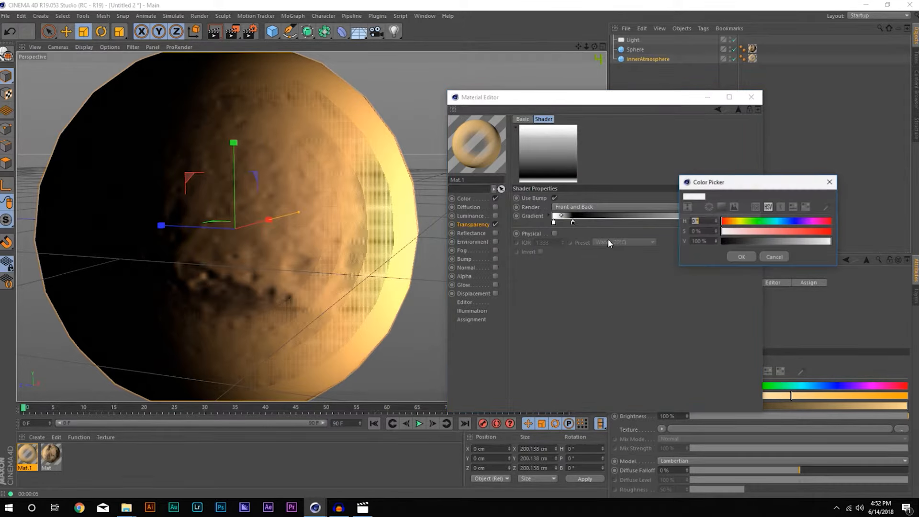
left_click(830, 244)
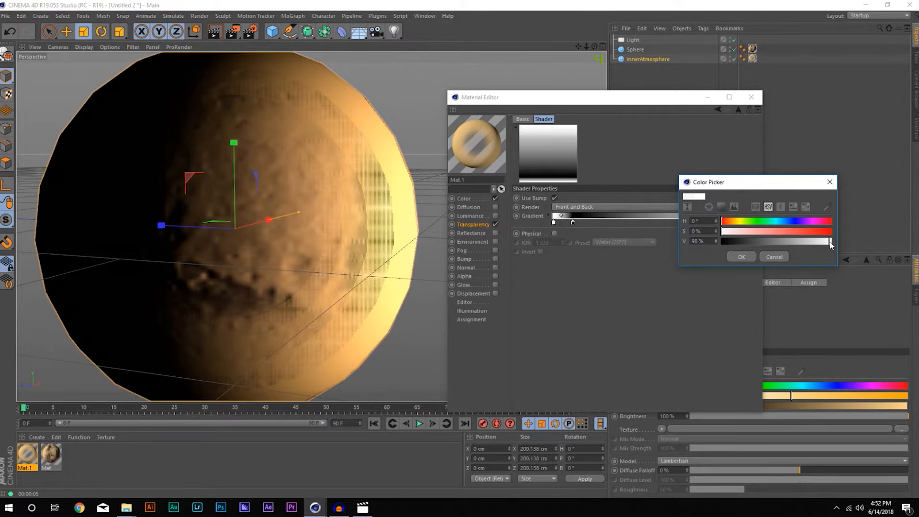
left_click_drag(831, 244, 827, 244)
left_click(742, 257)
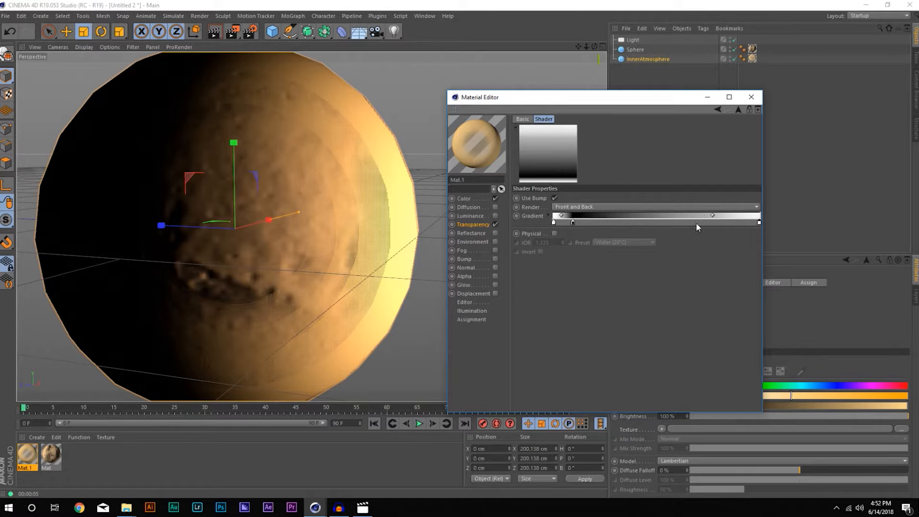
Lighten the gradient's black knot to a dark grey with V at 16%.
double_click(573, 221)
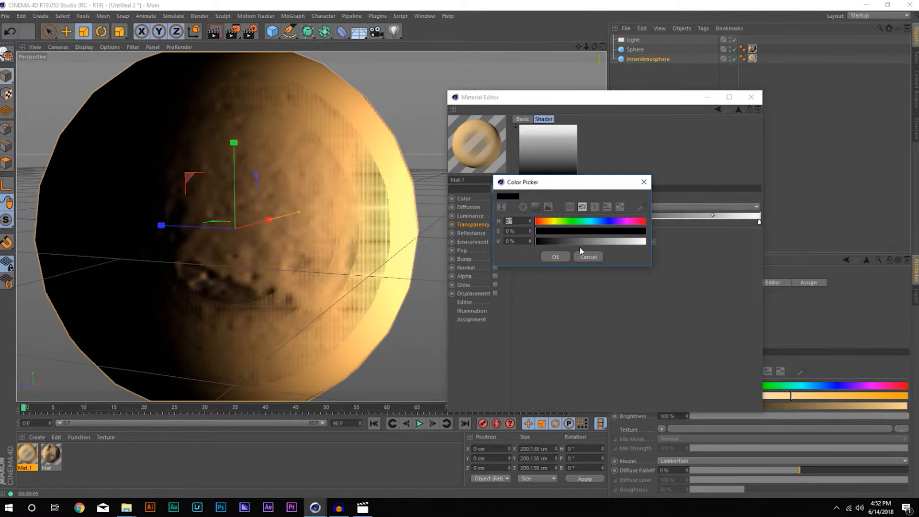
left_click_drag(539, 242, 553, 239)
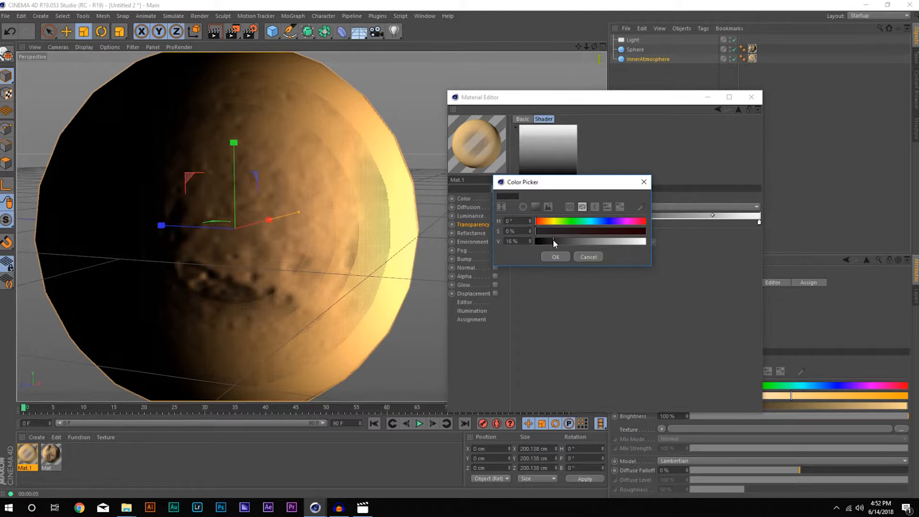
left_click(555, 257)
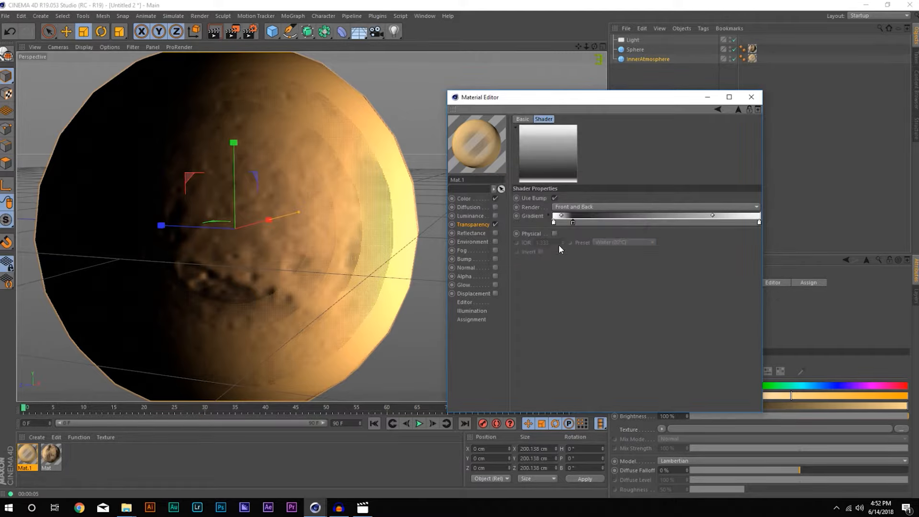
double_click(573, 222)
left_click(556, 256)
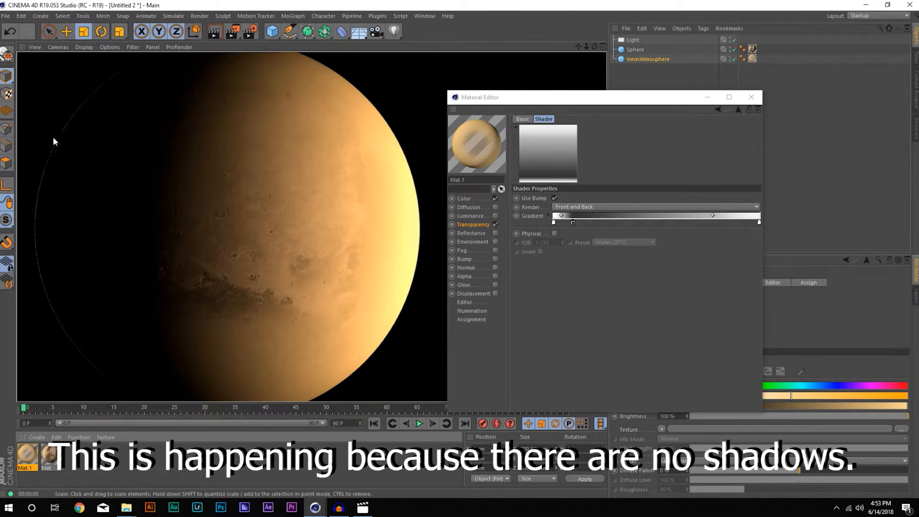
Inspect the rendered outline along the planet's dark side up close and return to the full planet view.
left_click_drag(53, 140, 196, 179, "alt")
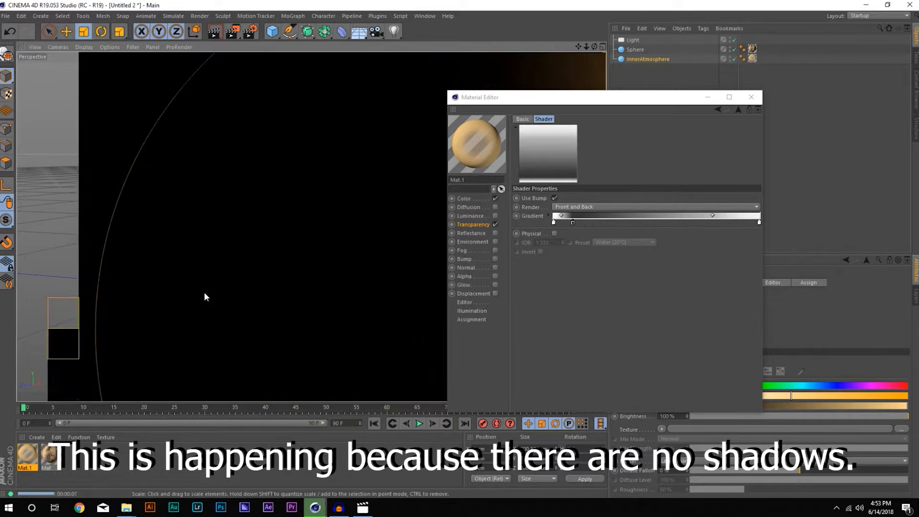
right_click_drag(332, 263, 183, 304, "alt")
middle_click_drag(296, 295, 157, 261, "alt")
right_click_drag(156, 261, 295, 246, "alt")
middle_click_drag(296, 249, 249, 248, "alt")
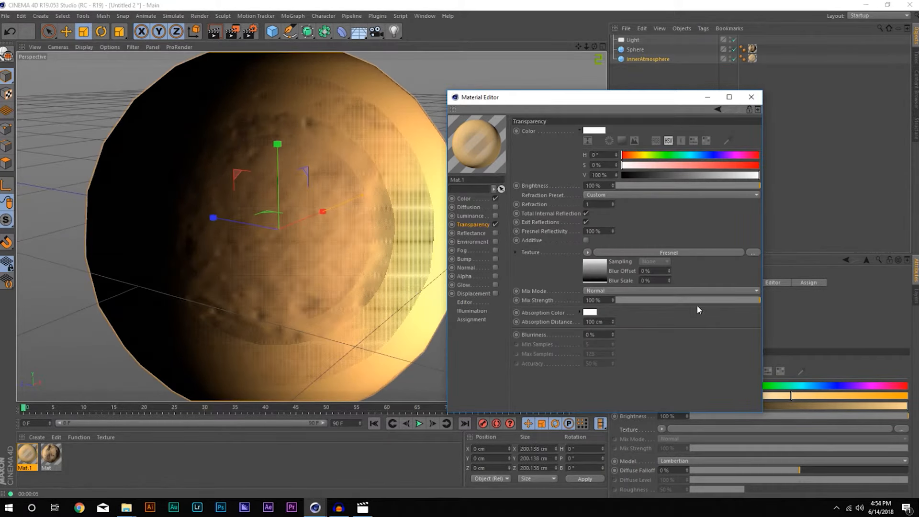
Set the InnerAtmosphere material's transparency mix strength to 35% and its colour hue to 25°, and check them in a render.
left_click_drag(695, 300, 666, 301)
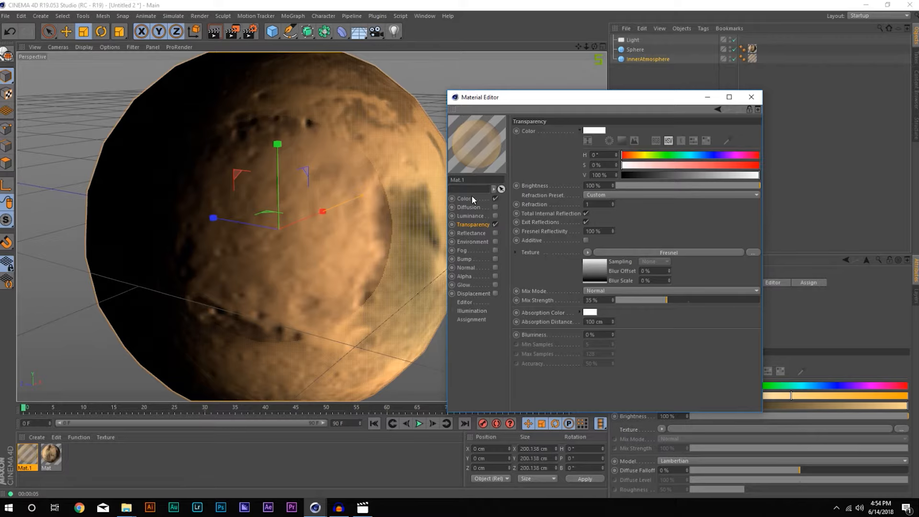
left_click(468, 199)
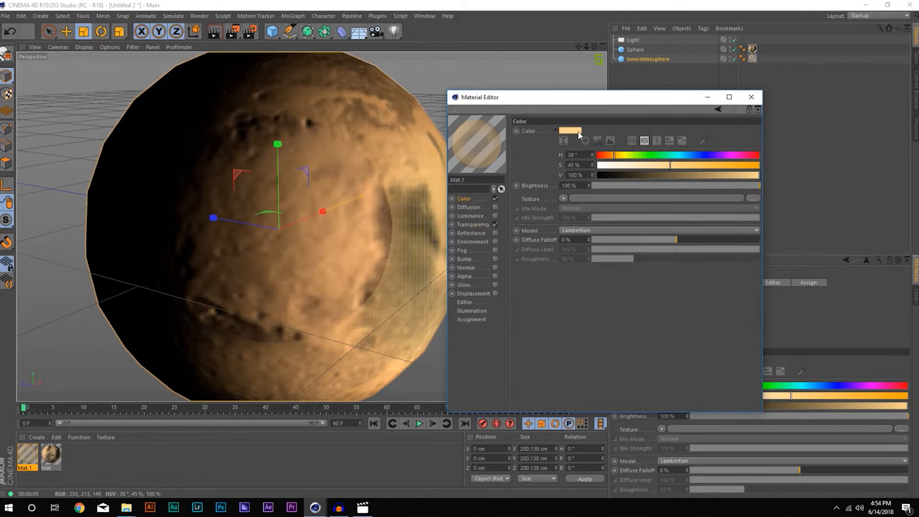
left_click_drag(623, 156, 608, 156)
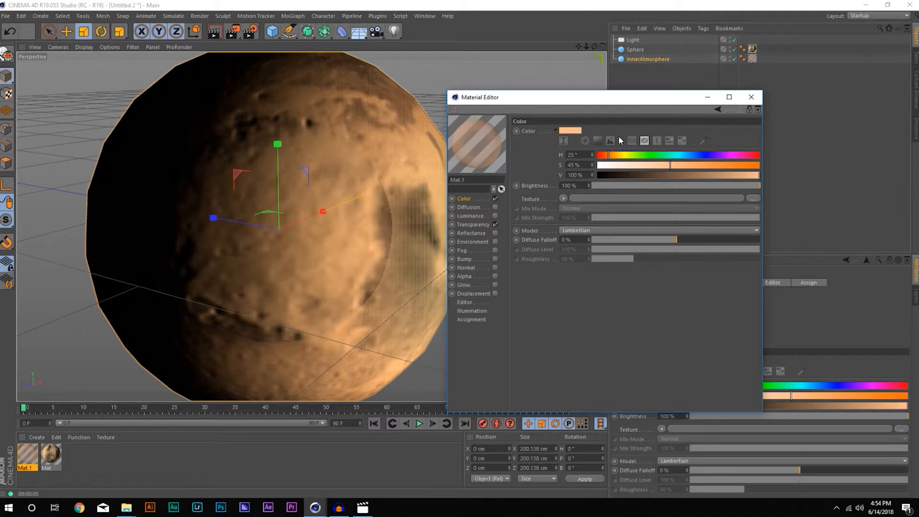
left_click(752, 97)
key("ctrl+r")
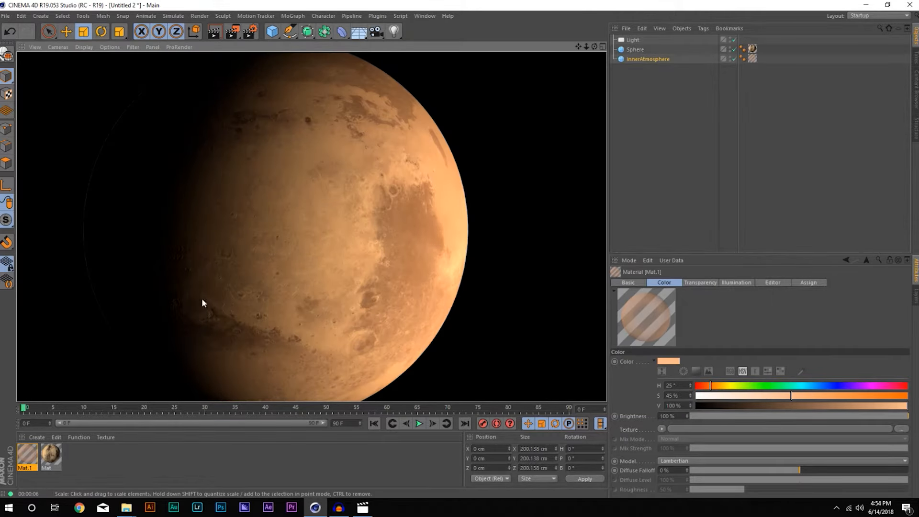
Set the Light's shadow type to Area and render the view.
left_click(635, 42)
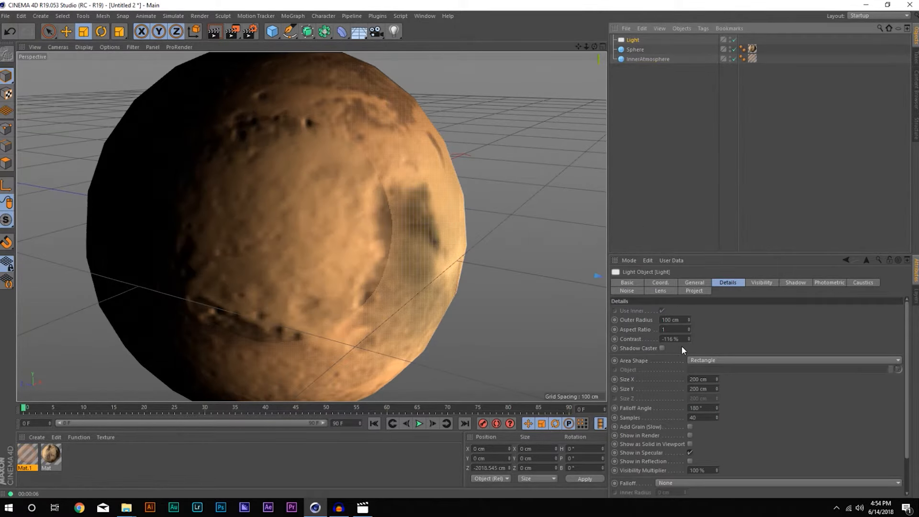
left_click(792, 282)
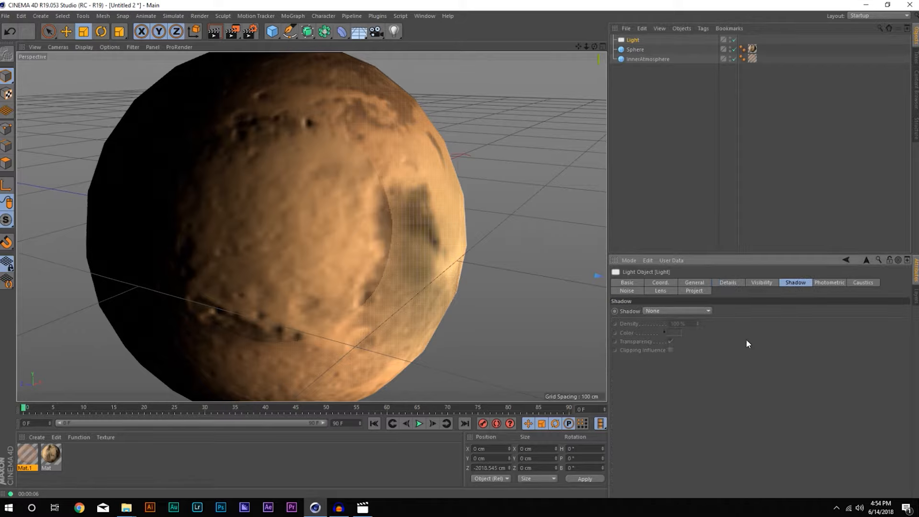
left_click(669, 311)
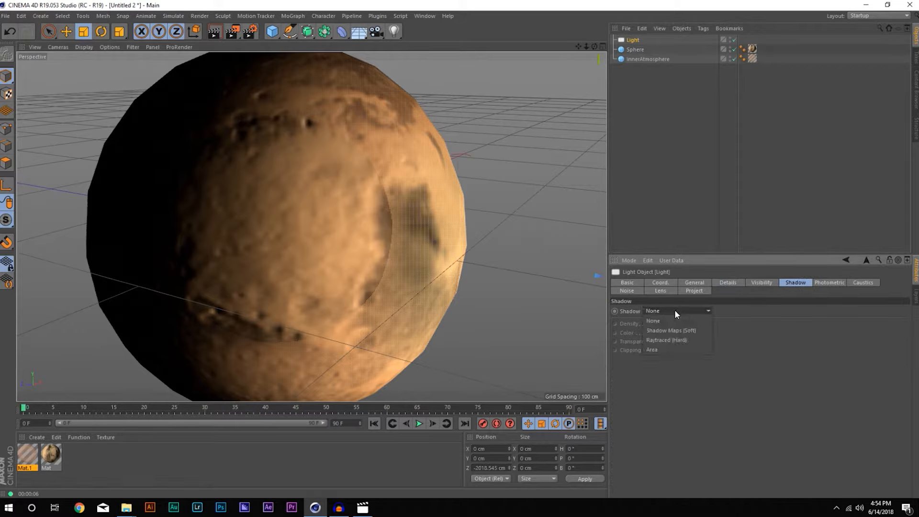
left_click(675, 350)
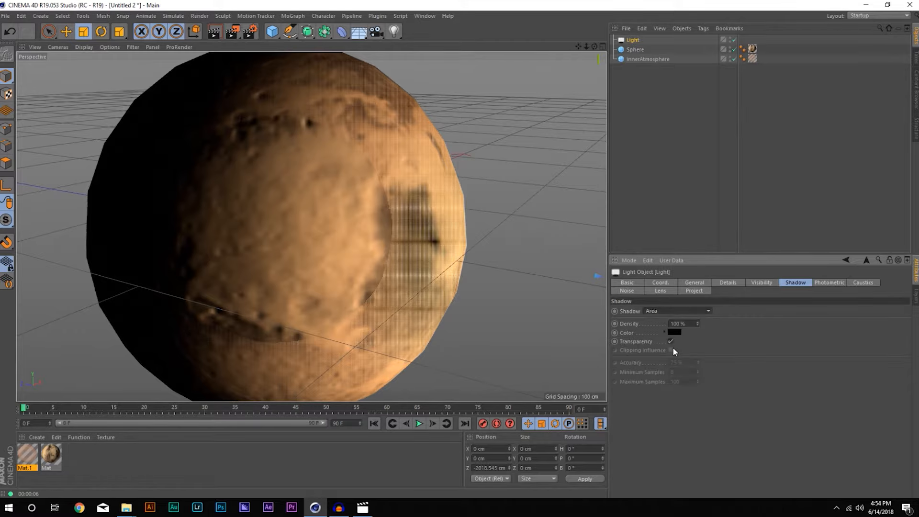
left_click(219, 34)
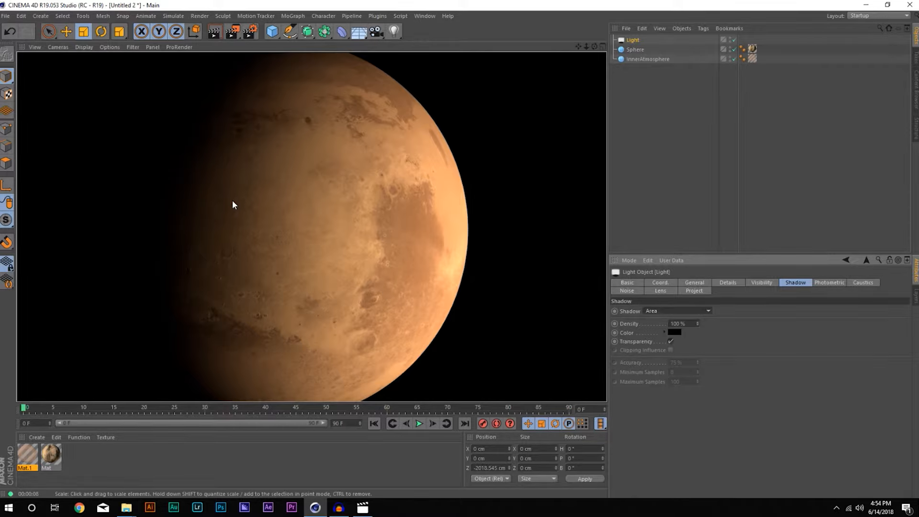
In Mat.1's transparency Fresnel gradient, set the black knot to a dark grey with V at 15%.
double_click(30, 450)
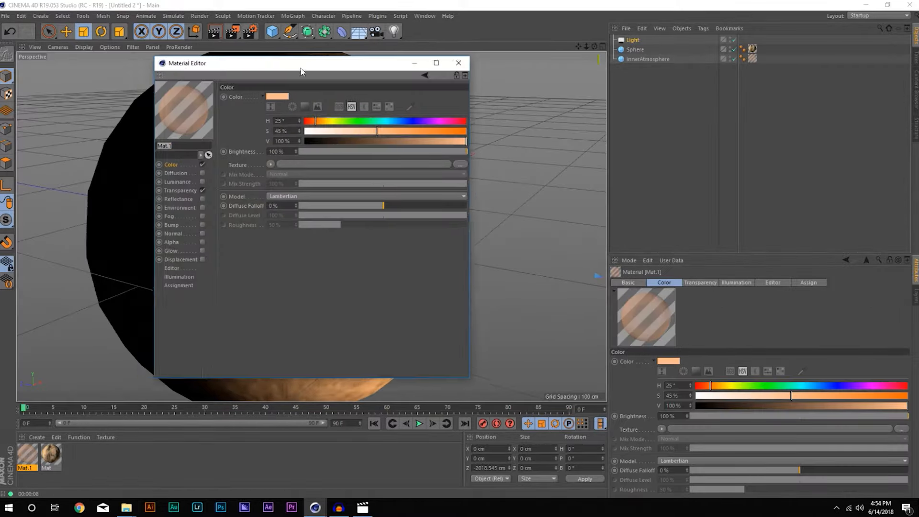
left_click_drag(291, 66, 523, 101)
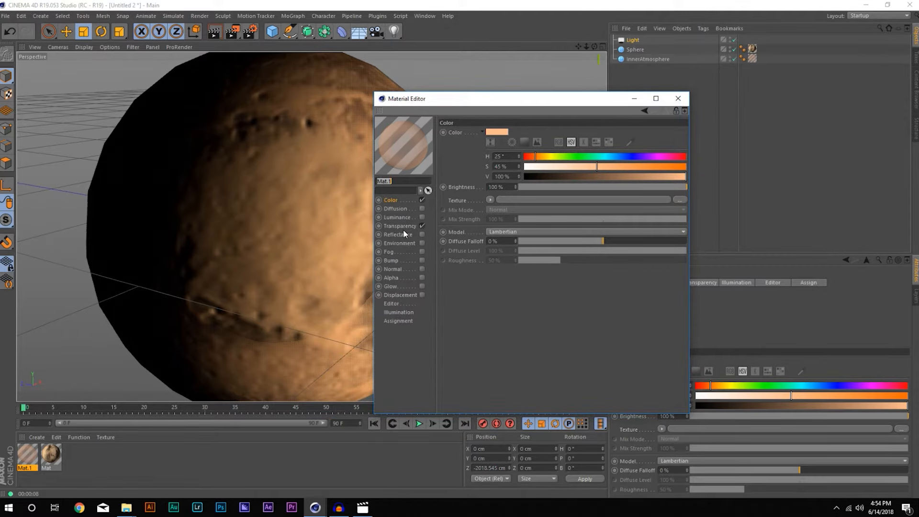
left_click(400, 226)
left_click(521, 270)
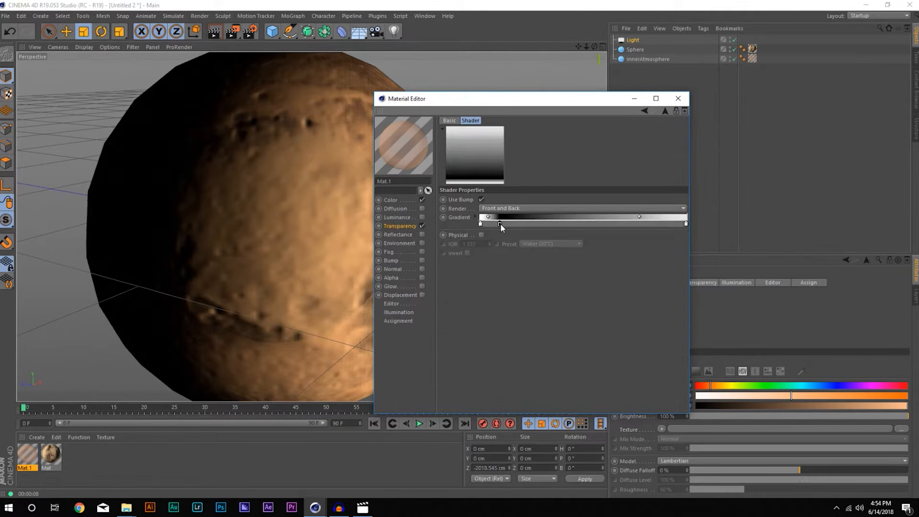
double_click(500, 224)
left_click(476, 244)
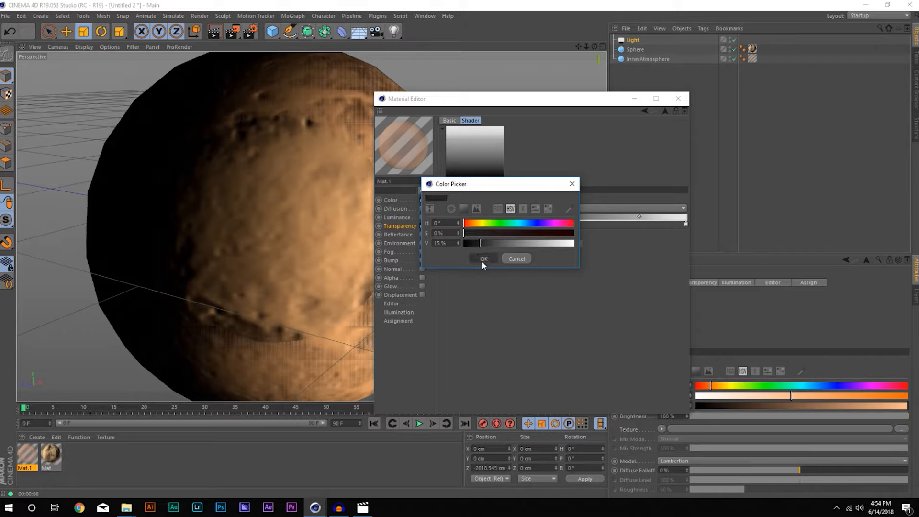
left_click(483, 259)
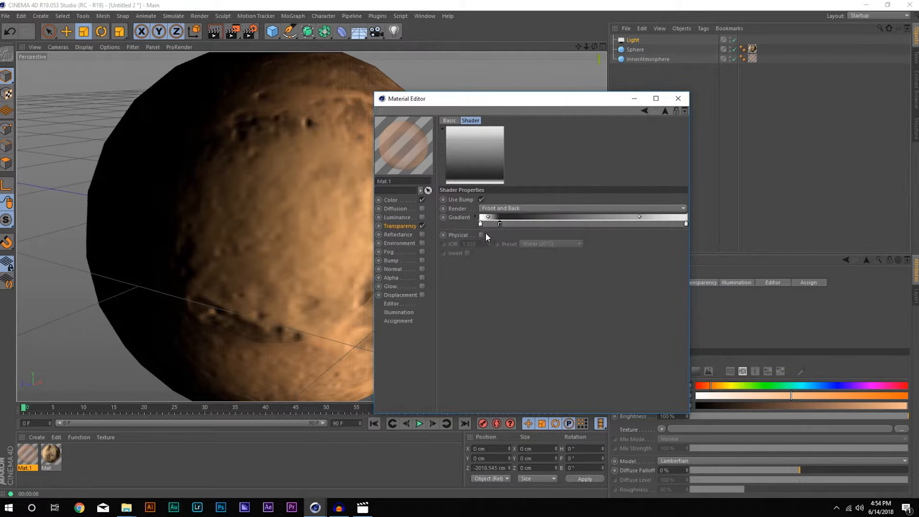
Raise Mat.1's transparency mix strength to 58% and render the view.
left_click(402, 225)
left_click_drag(599, 303, 628, 303)
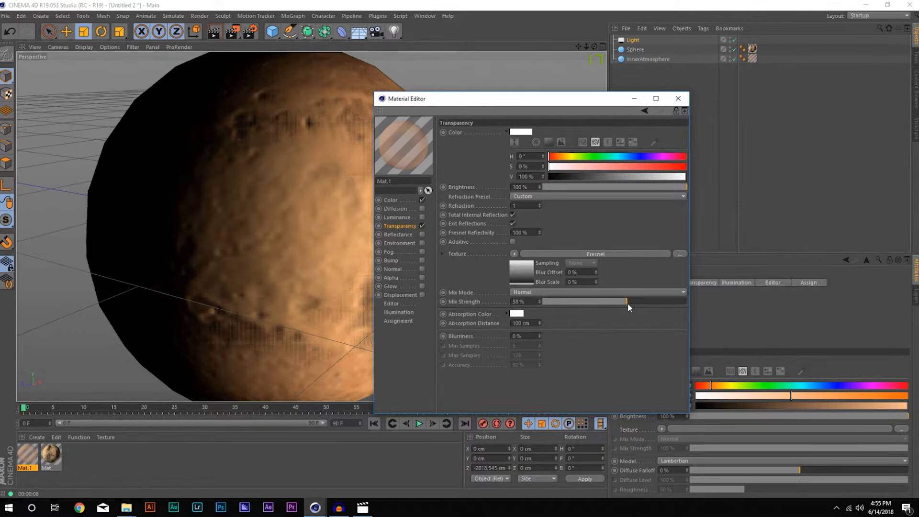
left_click(678, 98)
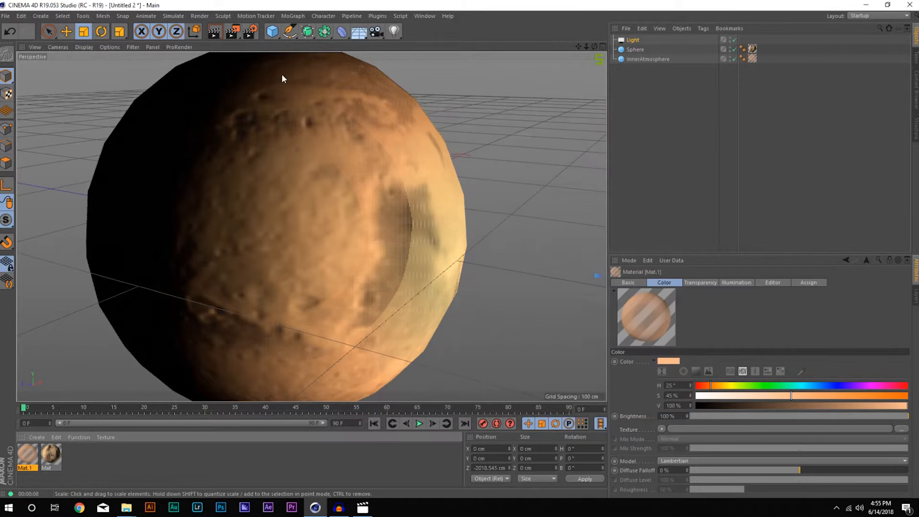
key("ctrl+r")
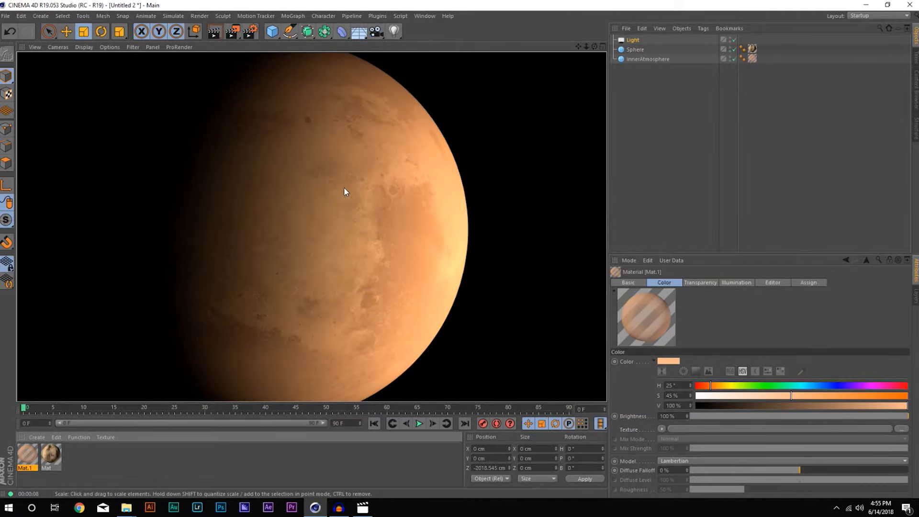
Set the Light's intensity to 120% and render the planet with its dark side partly in view.
left_click(421, 301)
left_click_drag(384, 240, 300, 207, "alt")
key("h")
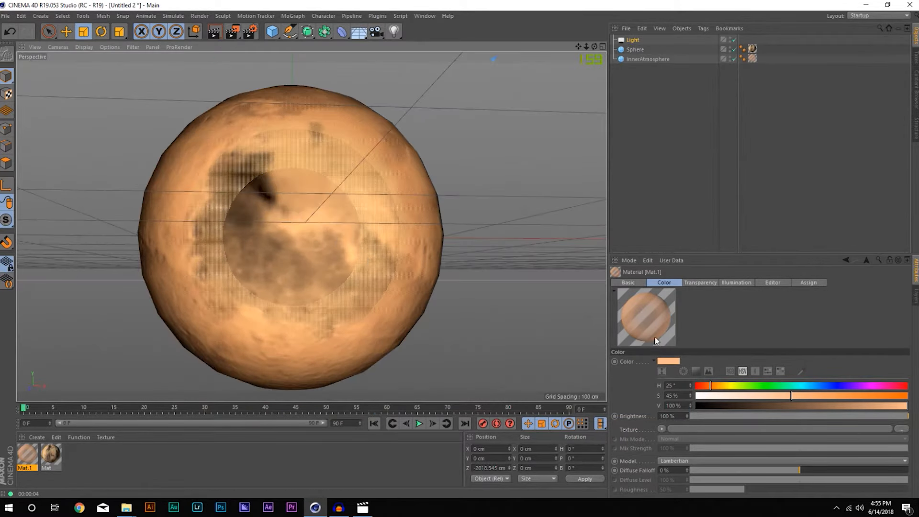
left_click(636, 43)
left_click(693, 282)
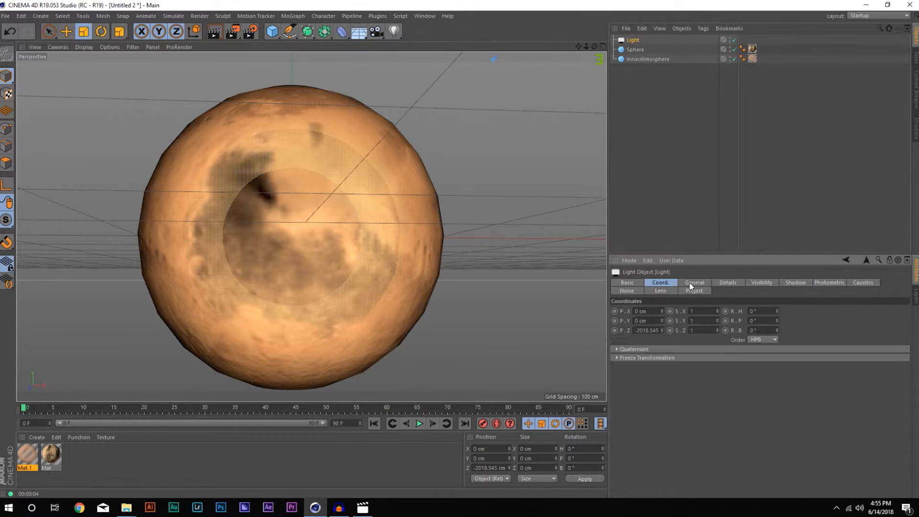
left_click_drag(681, 365, 673, 366)
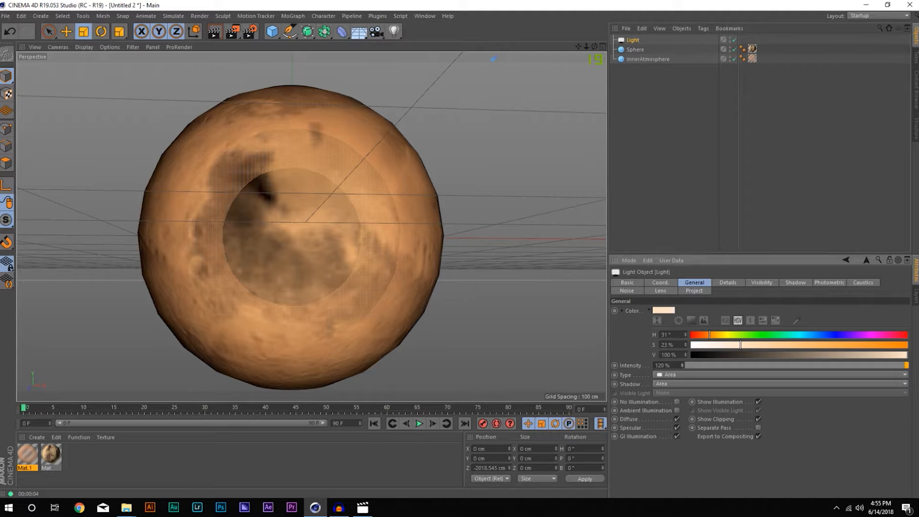
mouse_move(251, 217)
left_mouse_down("alt")
mouse_move(283, 223)
mouse_move(309, 246)
left_mouse_up("alt")
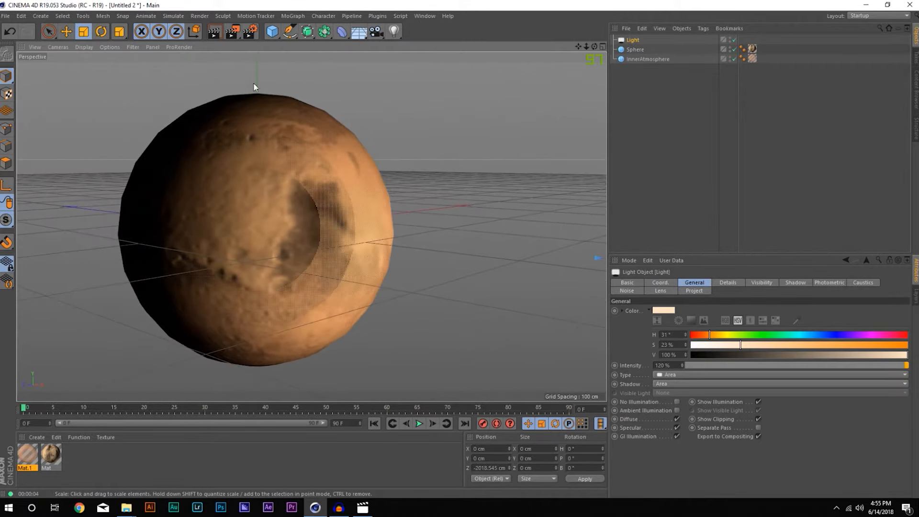
left_click(214, 31)
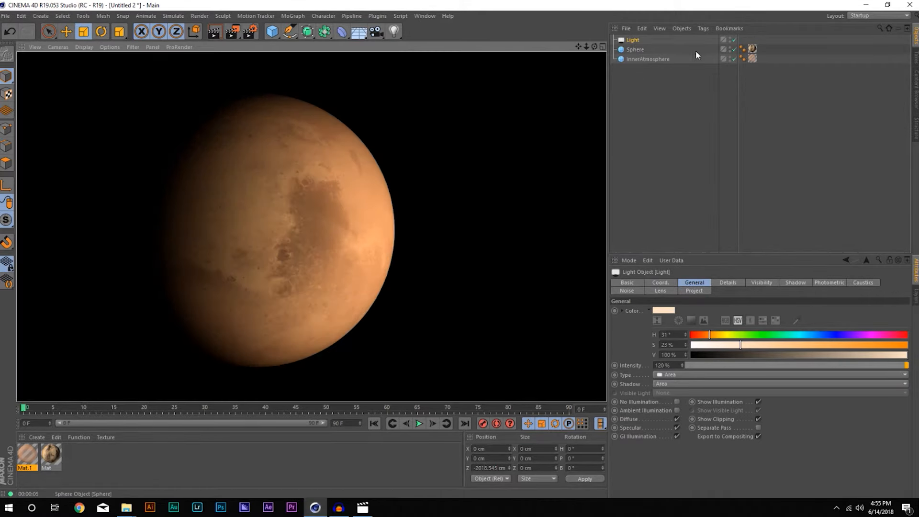
Render the planet with InnerAtmosphere hidden for comparison, then restore the sphere's visibility.
left_click(447, 114)
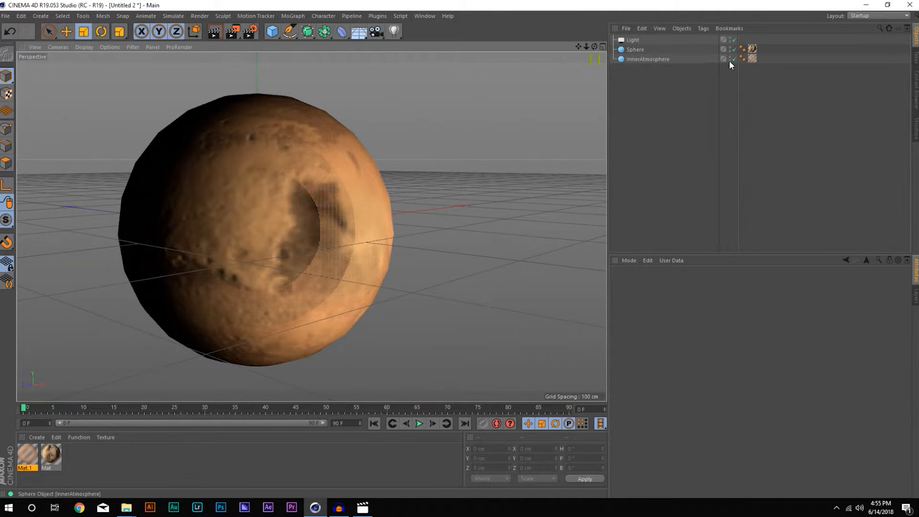
double_click(729, 61)
left_click(214, 31)
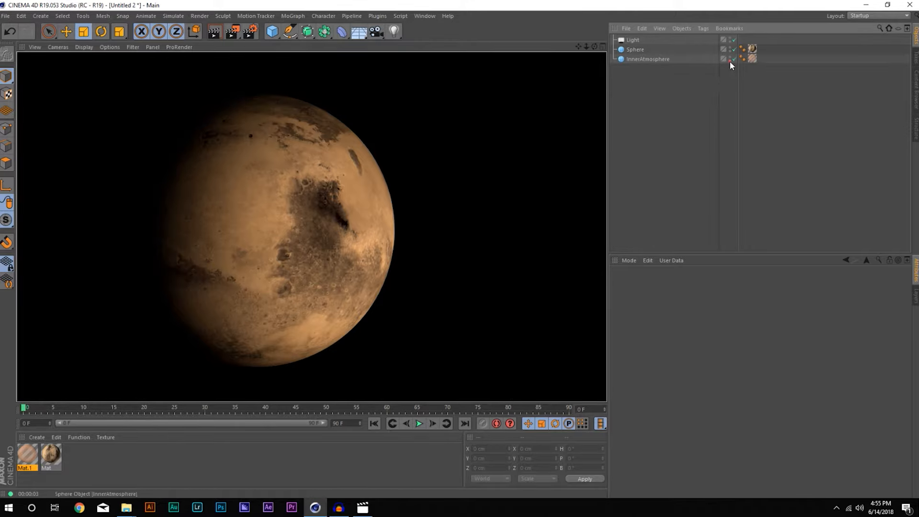
left_click(730, 62)
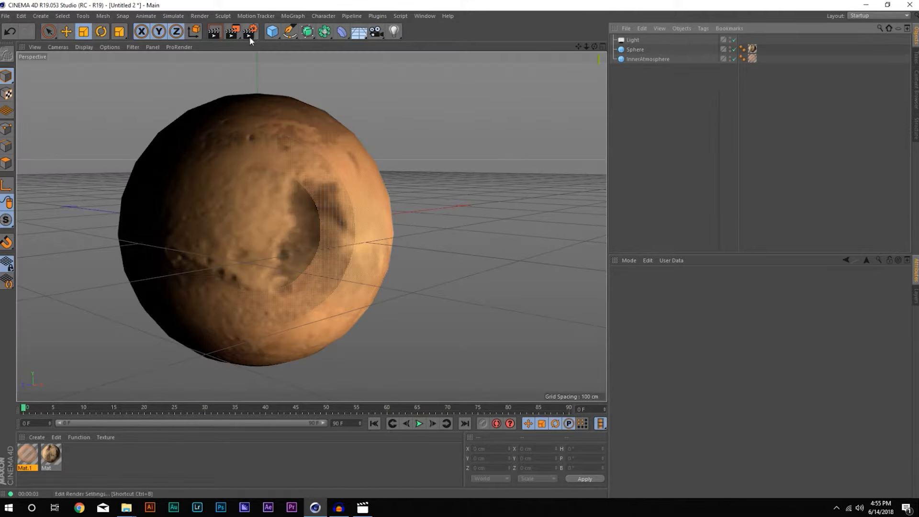
Render the planet with InnerAtmosphere enabled and inspect it from a slightly closer angle.
key("ctrl+r")
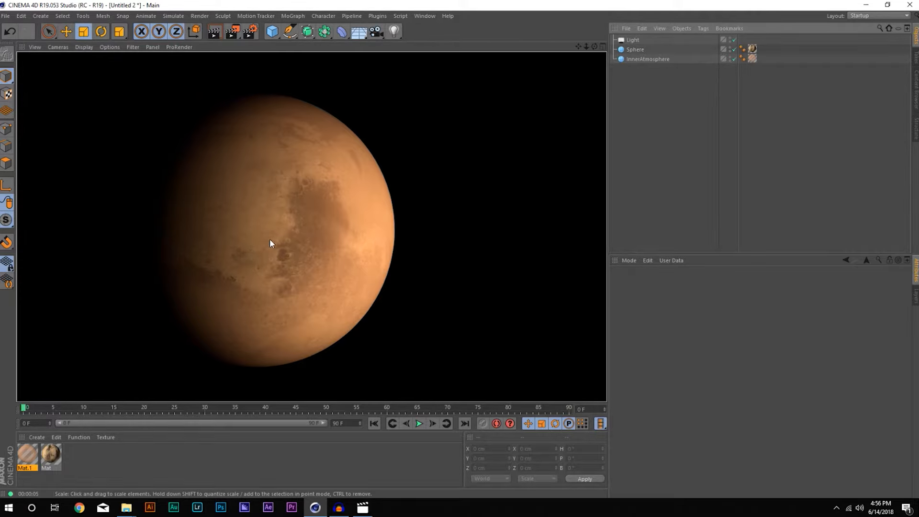
right_click_drag(269, 239, 295, 232, "alt")
middle_click_drag(294, 231, 311, 235, "alt")
mouse_move(311, 240)
left_mouse_down("alt")
mouse_move(281, 228)
mouse_move(318, 235)
left_mouse_up("alt")
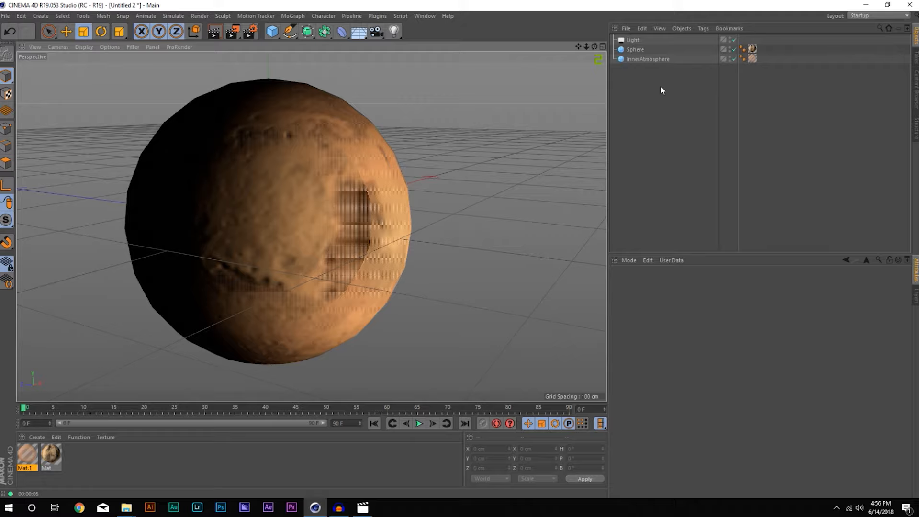
Add a spot light at the planet's centre and set its heading rotation to -180°.
left_click(394, 33)
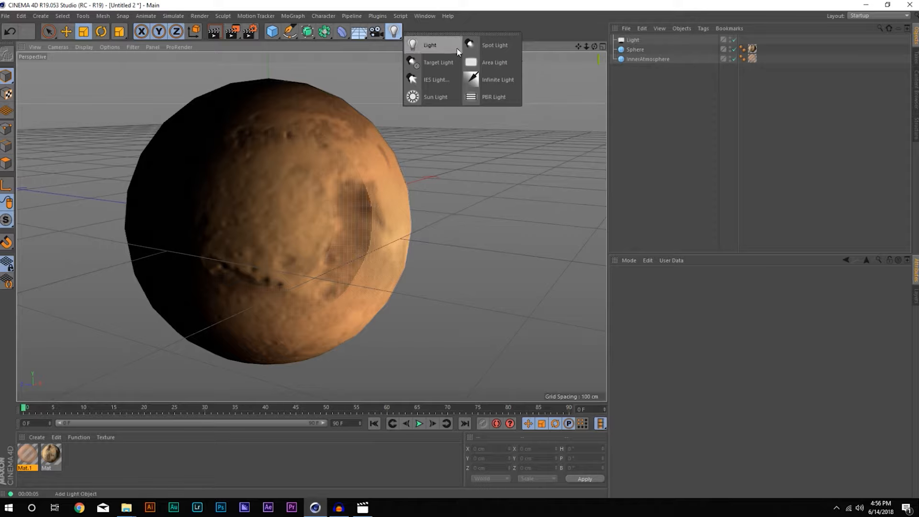
left_click(497, 45)
left_click_drag(318, 231, 240, 261, "alt")
left_click(585, 448)
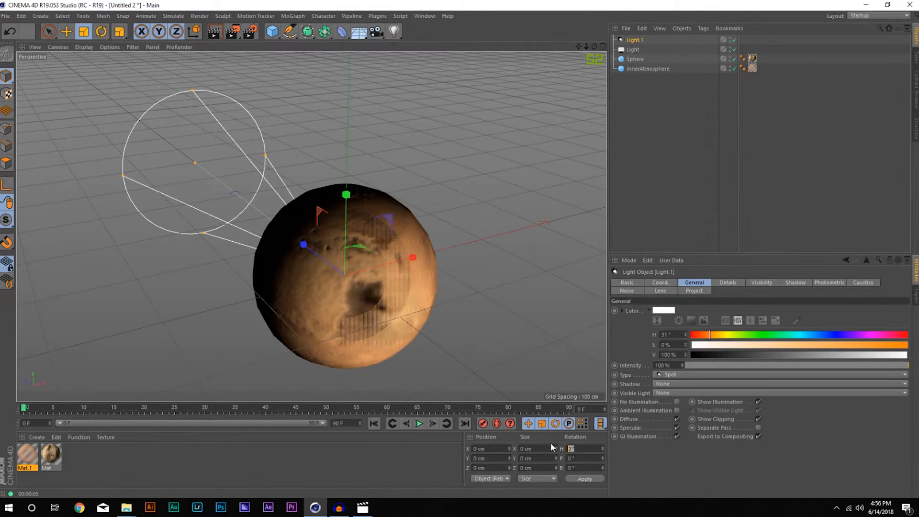
type("-180")
key("Return")
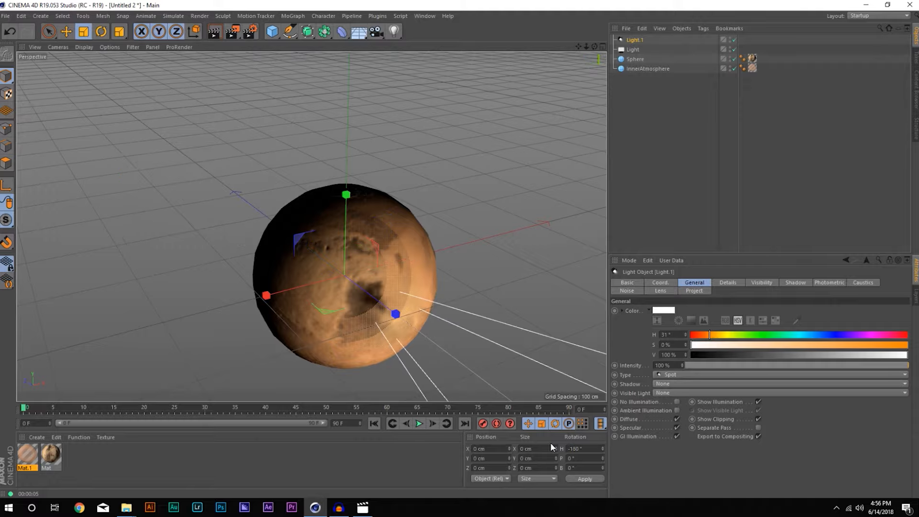
Widen the spot light's inner and outer cone angles to 175°.
scroll(413, 289, "up", 4)
left_click_drag(394, 300, 478, 311, "alt")
middle_click_drag(371, 274, 304, 209, "alt")
scroll(305, 210, "down", 4)
left_click_drag(309, 220, 258, 216, "alt")
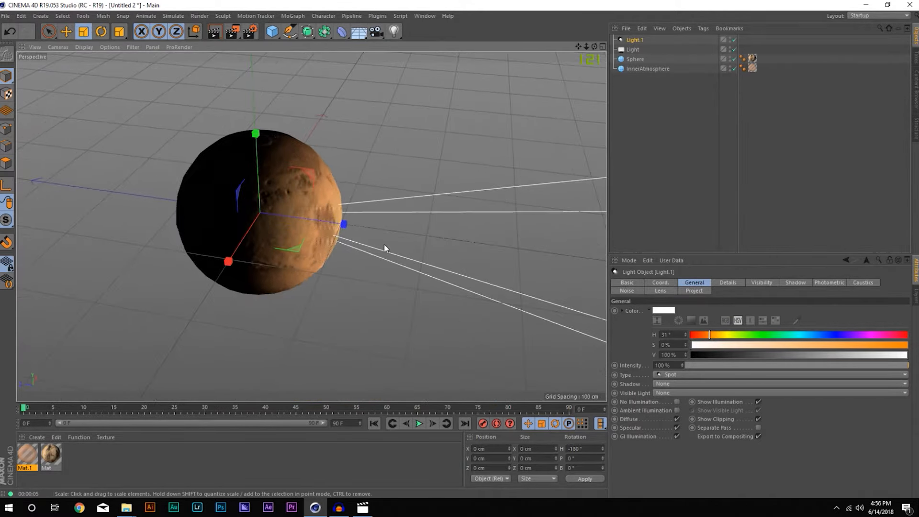
middle_click_drag(510, 253, 349, 244, "alt")
scroll(349, 244, "down", 2)
left_click_drag(496, 210, 406, 197)
scroll(407, 197, "down", 3)
left_click_drag(385, 84, 216, 70)
scroll(319, 205, "up", 3)
left_click_drag(320, 206, 280, 164, "alt")
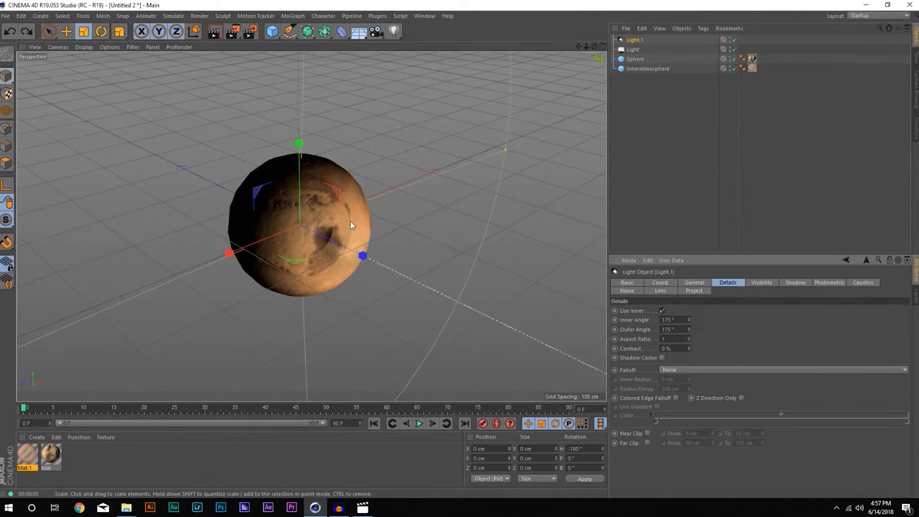
Set the spot light's visible light option to Visible and render the view.
right_click_drag(384, 243, 331, 235, "alt")
middle_click_drag(331, 236, 321, 227, "alt")
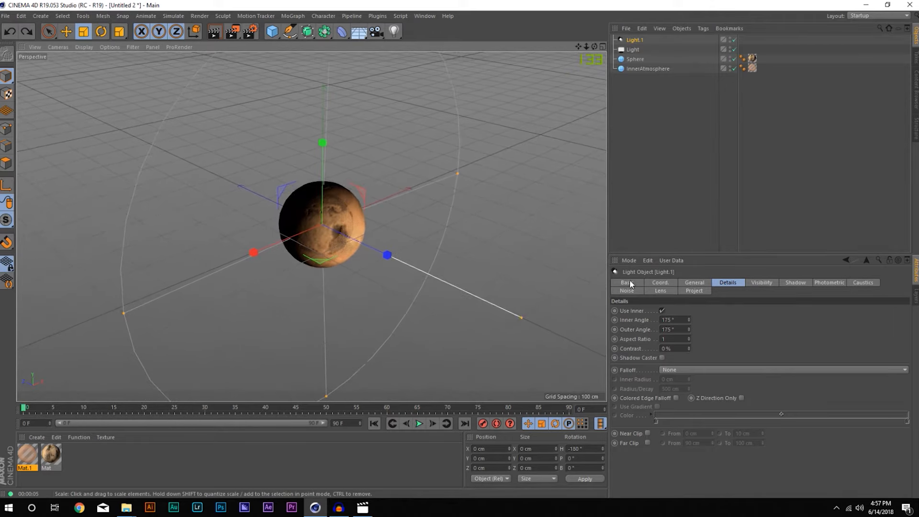
left_click(693, 282)
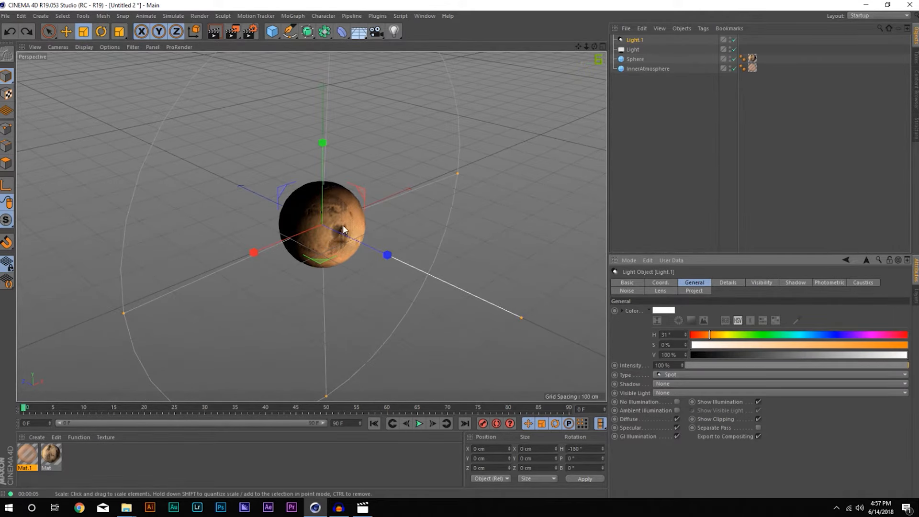
left_click(658, 392)
left_click(682, 412)
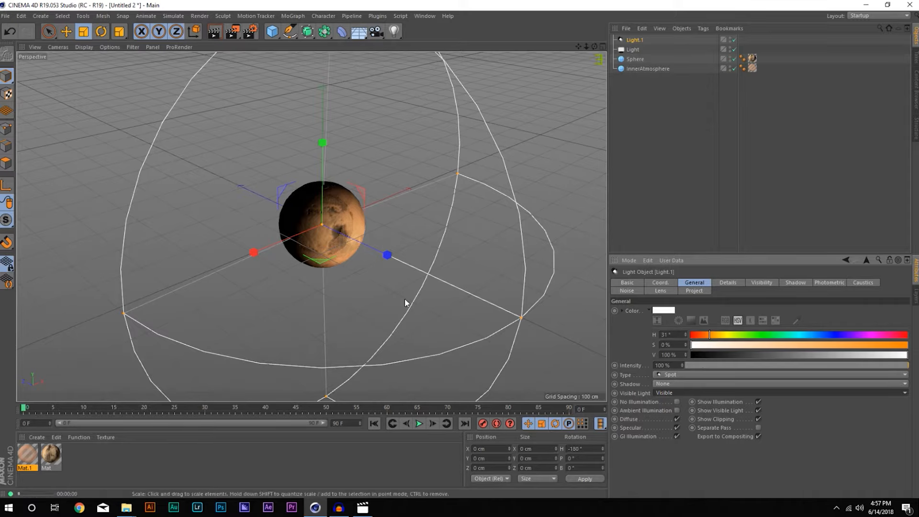
key("ctrl+r")
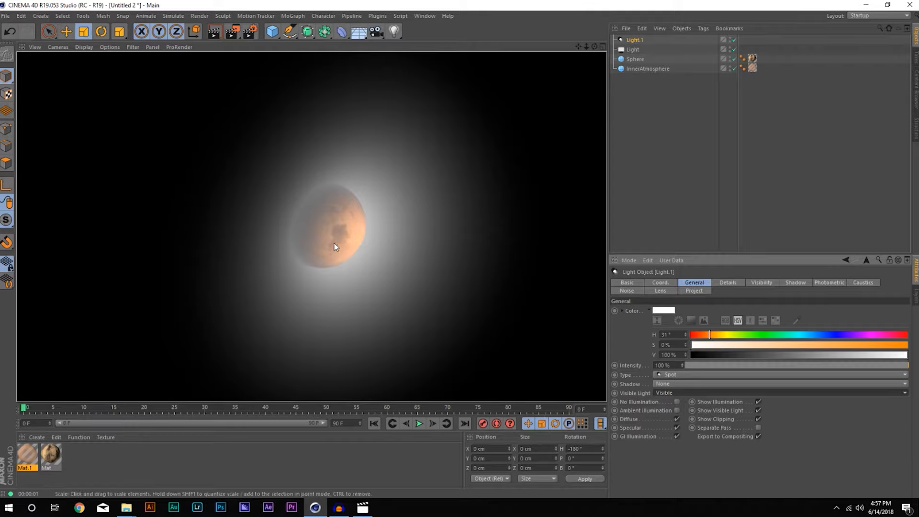
Shrink the spot's visible light range to about 141 cm so it fits closely around the planet, with a test render.
mouse_move(341, 235)
right_mouse_down("alt")
mouse_move(381, 233)
mouse_move(349, 236)
right_mouse_up("alt")
left_click_drag(539, 326, 449, 286)
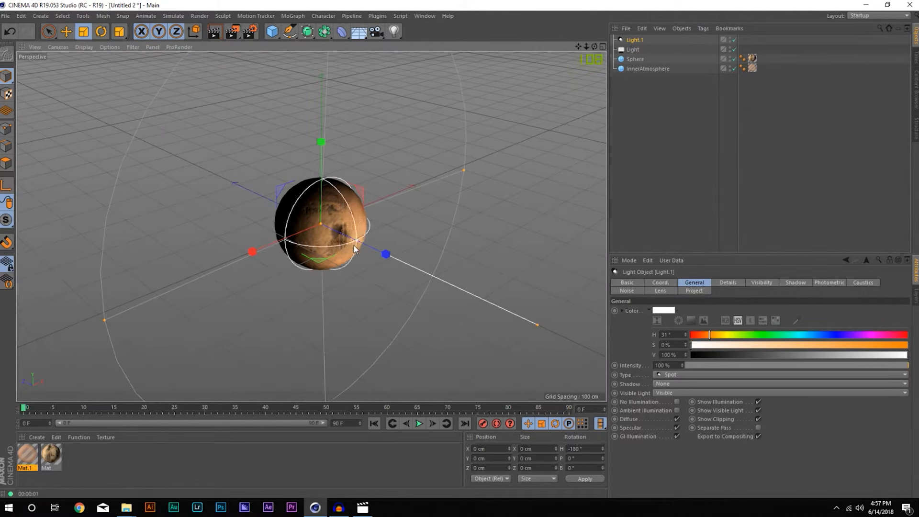
scroll(436, 223, "up", 3)
scroll(435, 224, "down", 3)
left_click(214, 32)
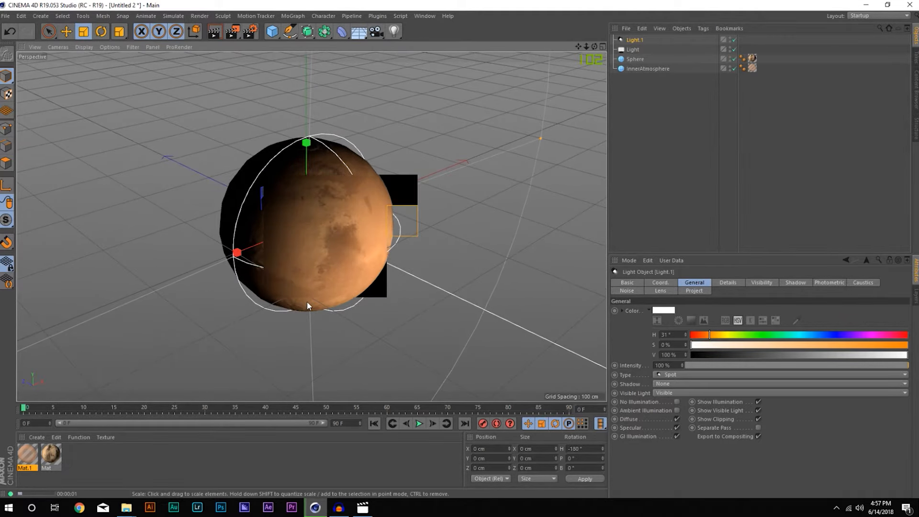
scroll(433, 257, "up", 3)
left_click_drag(448, 273, 421, 268)
scroll(283, 227, "down", 2)
Separate the spot light's inner cone from the 175° outer cone and disable Use Inner.
scroll(282, 227, "down", 5)
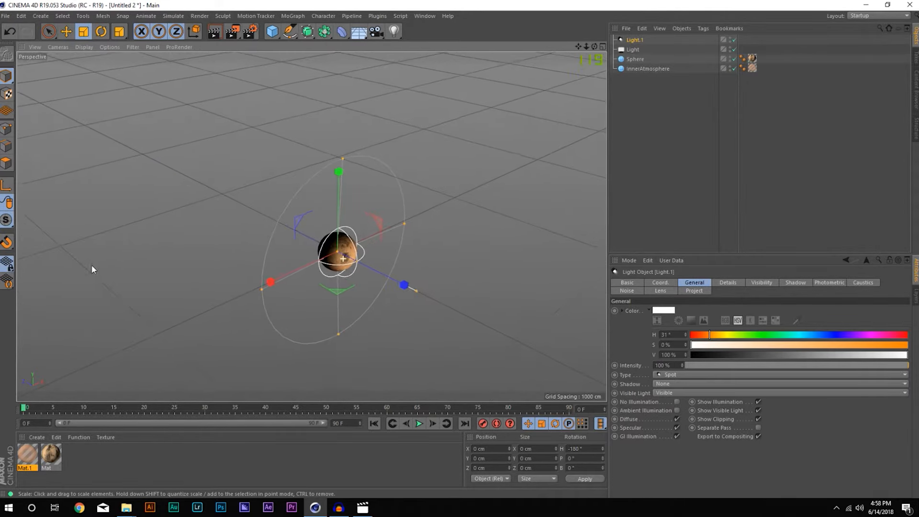
scroll(185, 274, "up", 2)
left_click_drag(268, 297, 72, 314)
left_click_drag(489, 193, 280, 113)
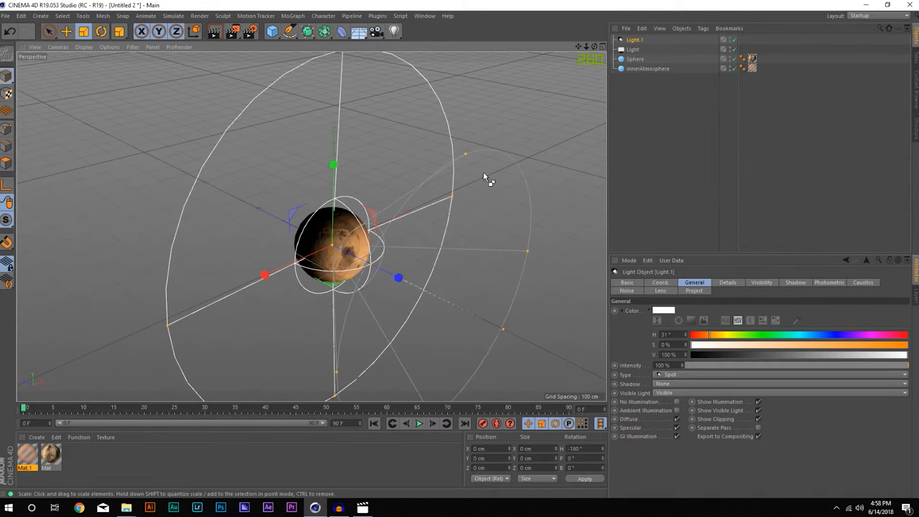
left_click(723, 283)
left_click(661, 311)
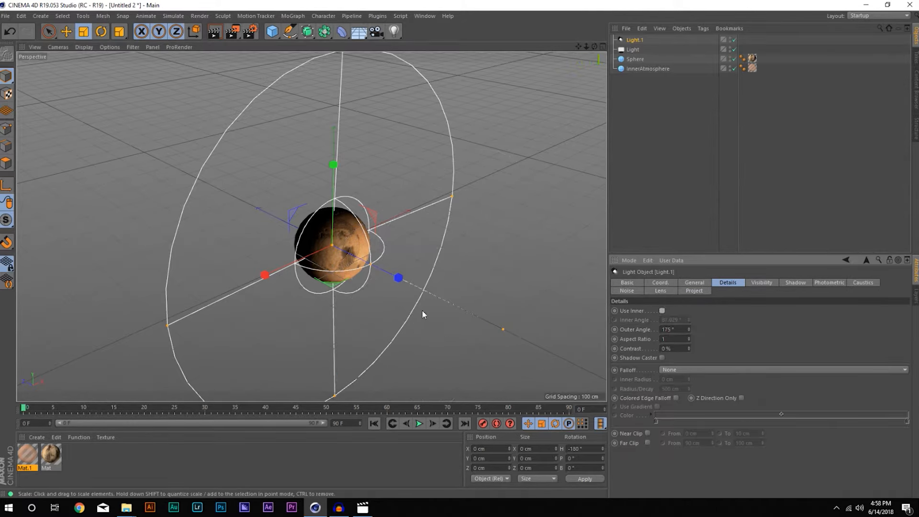
Shorten the spot light's cone to a radius of about 149 cm, just outside the planet, and render.
scroll(380, 242, "up", 5)
middle_click_drag(356, 244, 310, 177, "alt")
scroll(310, 177, "down", 1)
left_click_drag(548, 299, 336, 228)
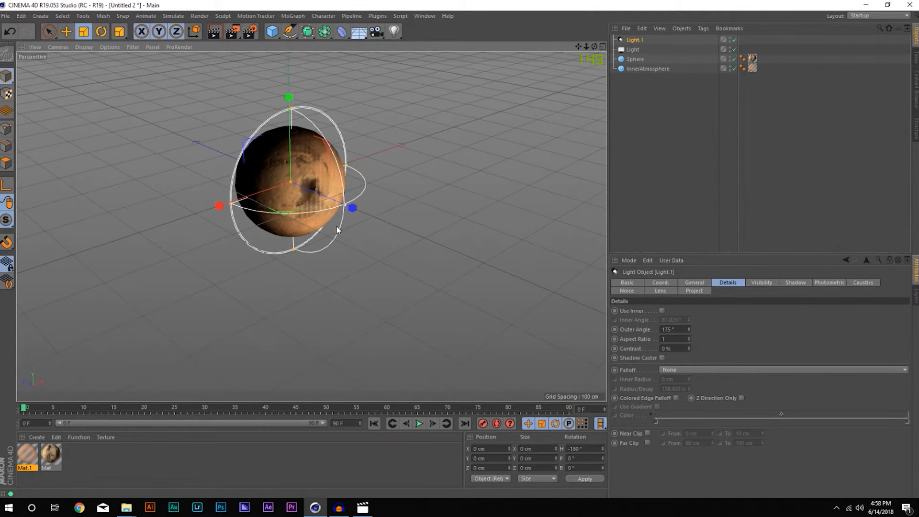
scroll(294, 194, "up", 6)
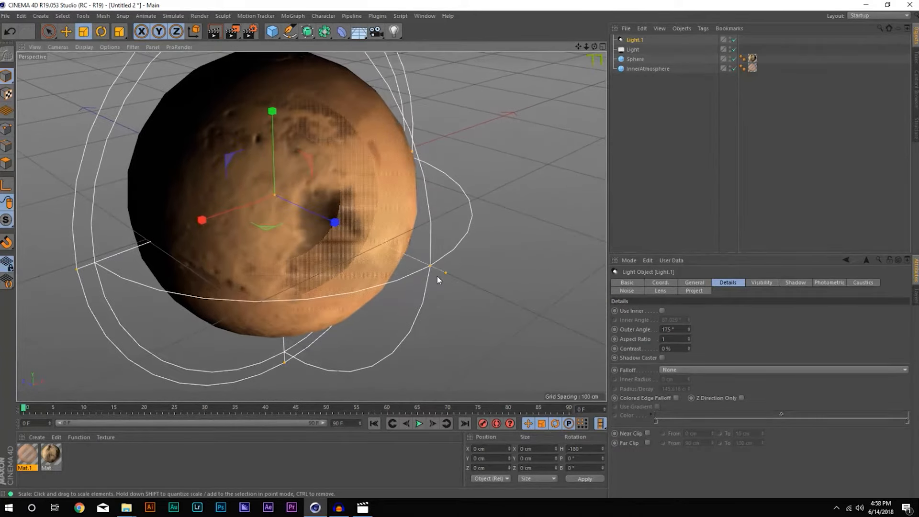
mouse_move(445, 275)
left_mouse_down()
mouse_move(409, 263)
mouse_move(452, 276)
left_mouse_up()
left_click(214, 32)
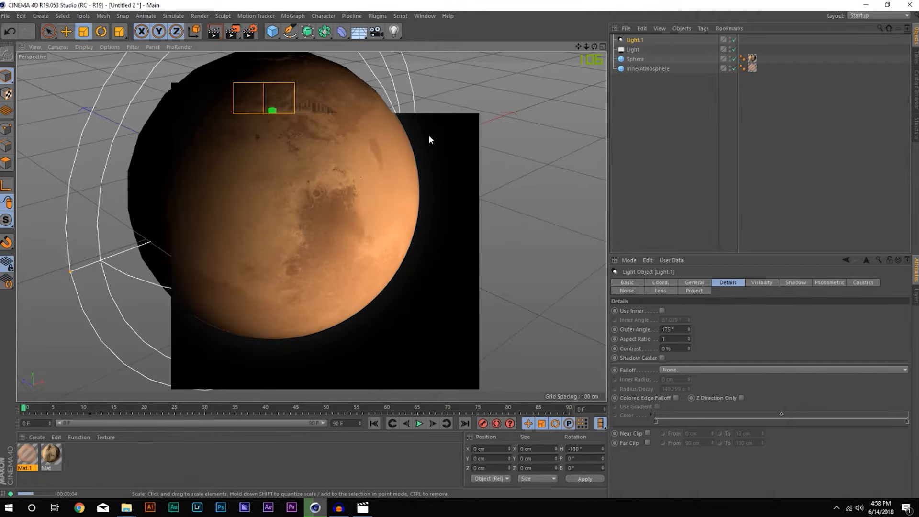
Render the re-centred planet and examine the glow around its edge up close.
middle_click_drag(269, 200, 345, 247, "alt")
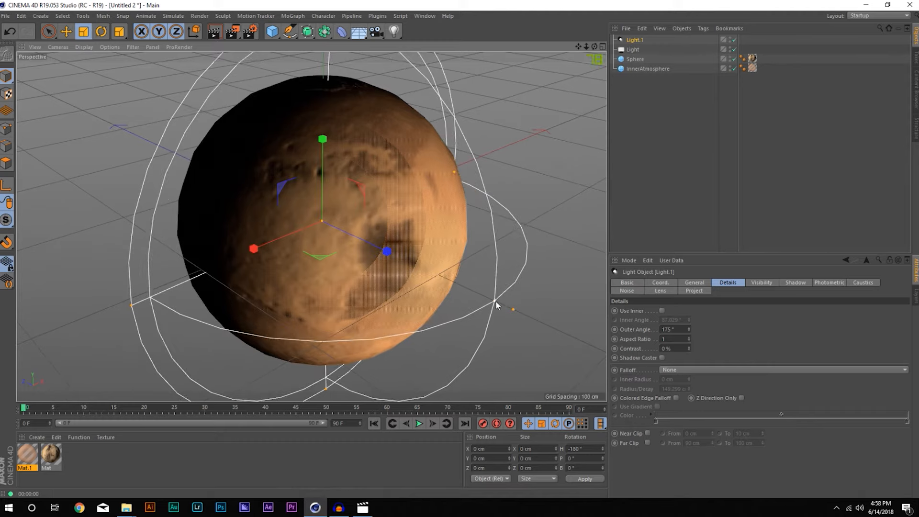
left_click(215, 31)
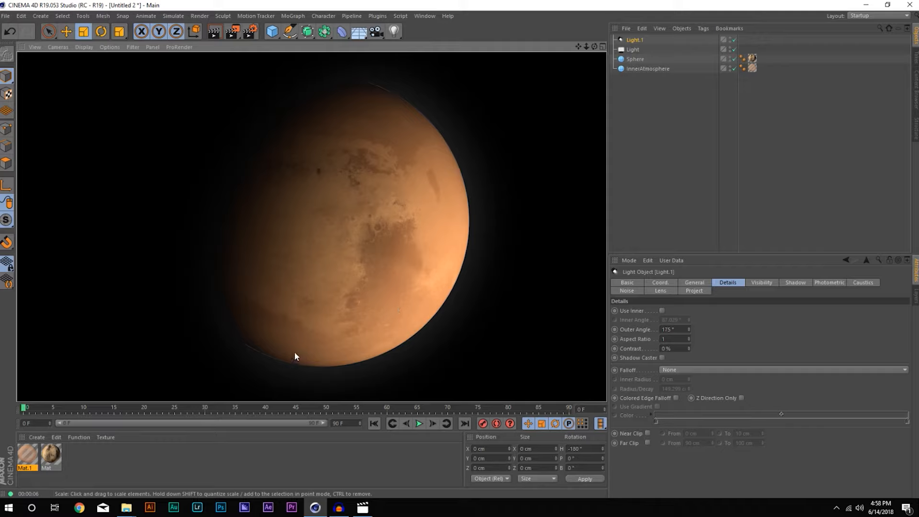
scroll(337, 251, "up", 5)
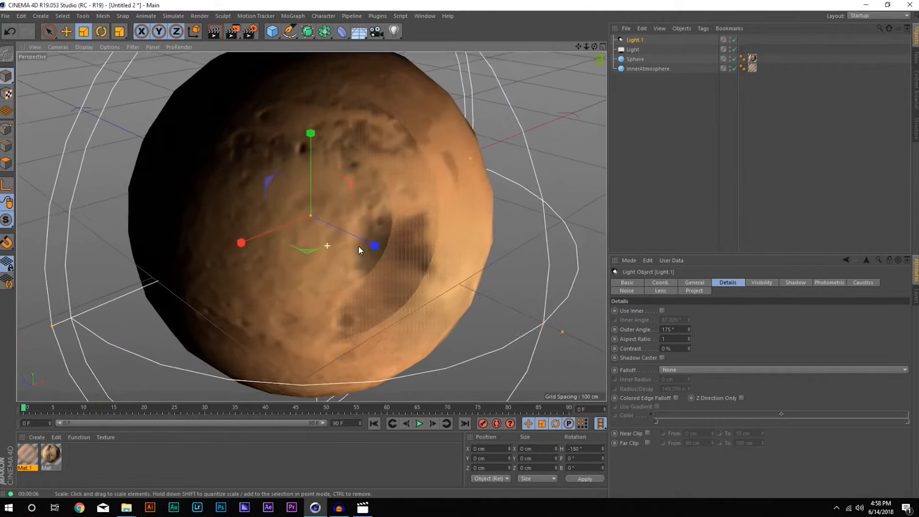
scroll(362, 247, "down", 1)
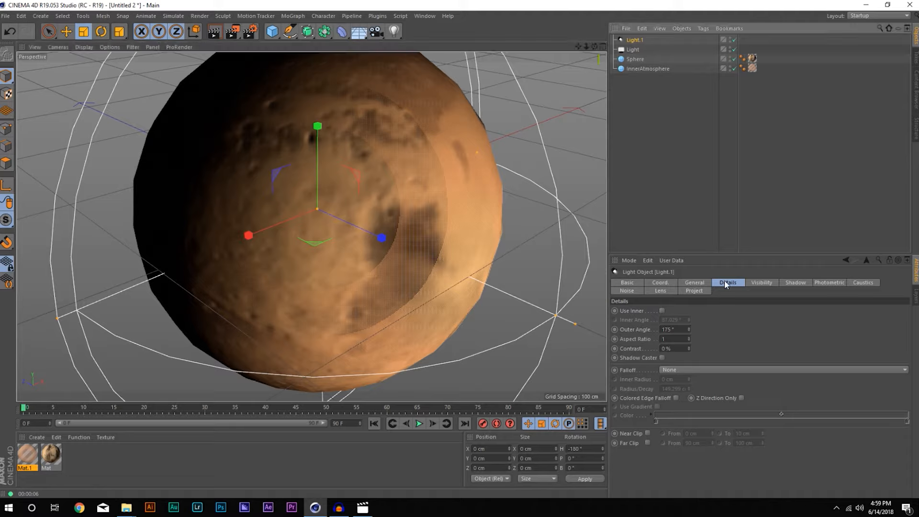
Rename the spot light to OuterAtmosphere.
right_click(634, 41)
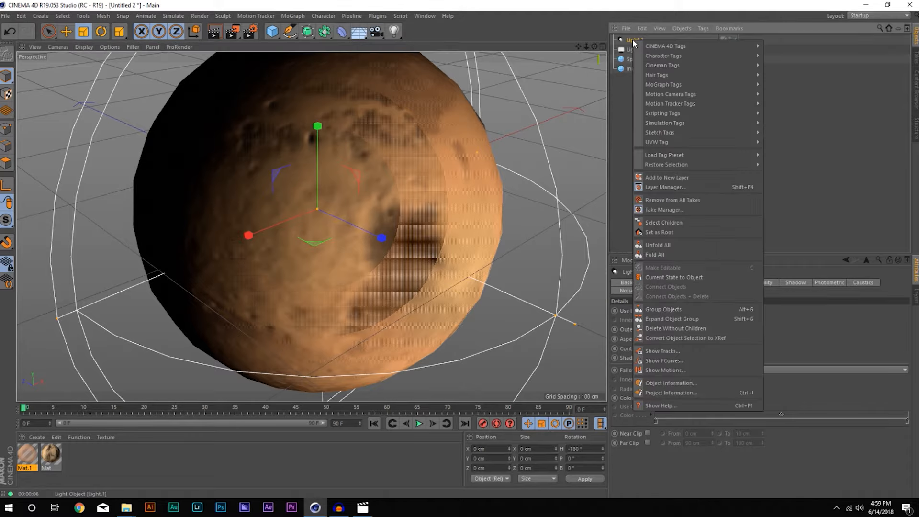
double_click(637, 39)
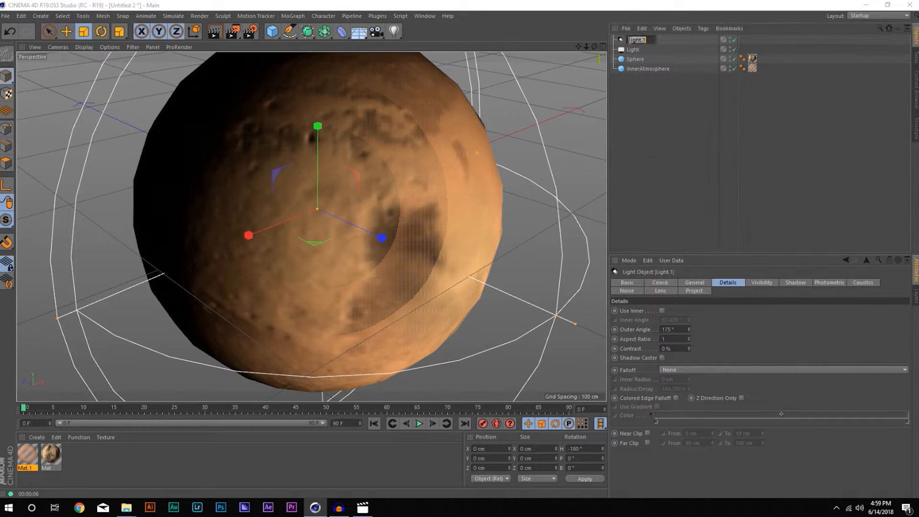
type("SuterAtmo")
key("Return")
double_click(667, 40)
left_click(669, 41)
type("er")
key("Return")
Add InnerAtmosphere and Sphere to the OuterAtmosphere light's list of excluded objects.
left_click(695, 290)
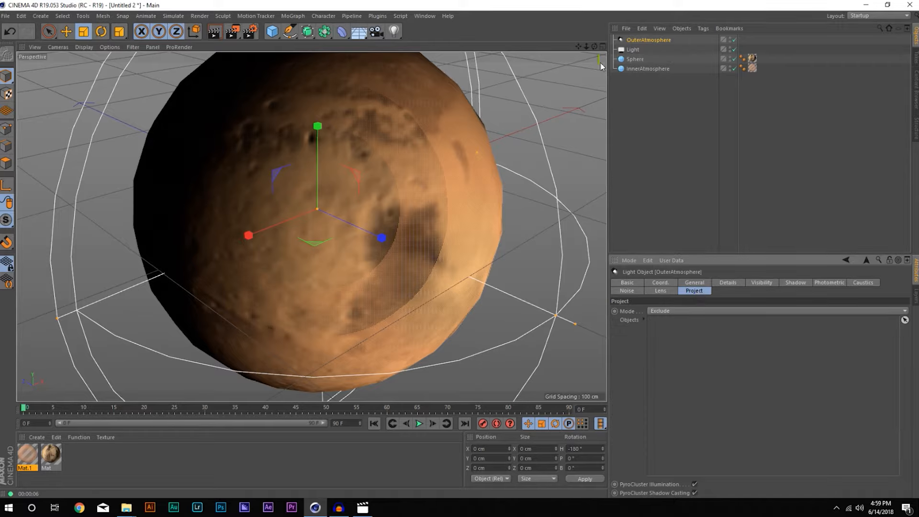
left_click_drag(643, 88, 742, 371)
left_click(641, 41)
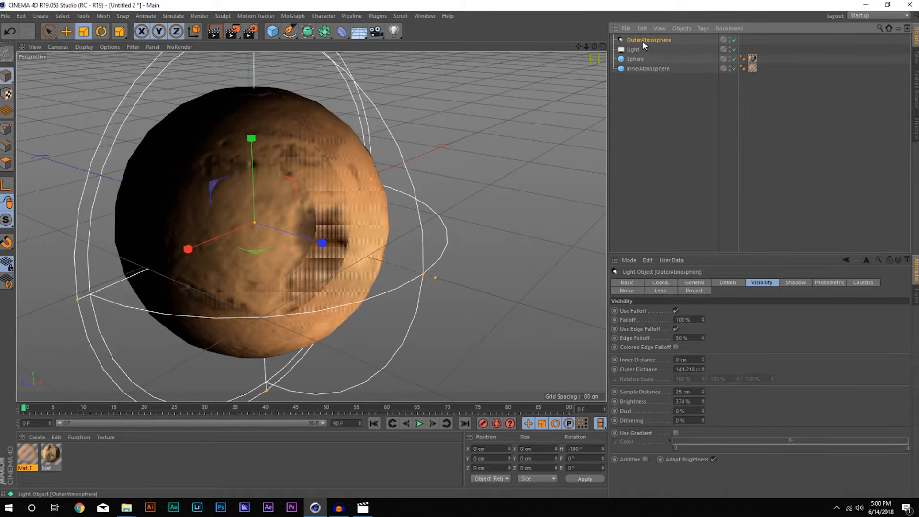
left_click(694, 291)
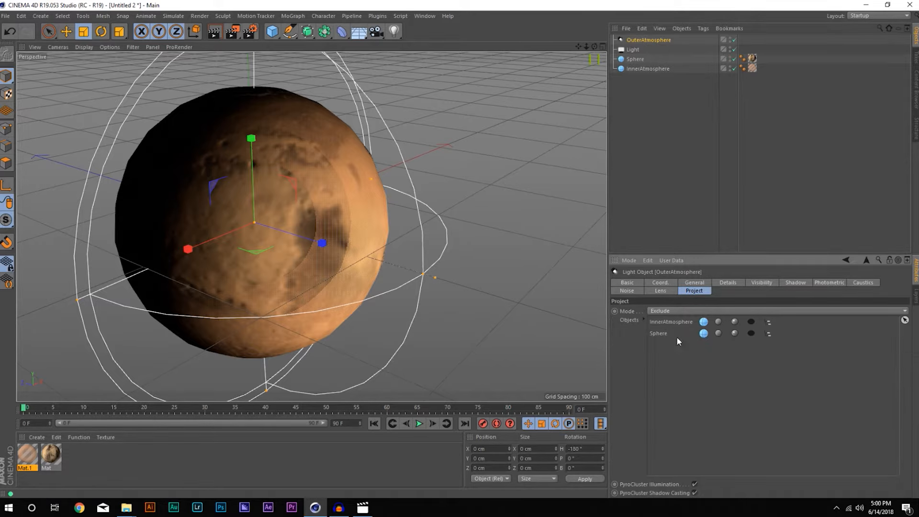
Narrow the OuterAtmosphere light's cone slightly on the planet's dark side and render.
scroll(283, 244, "up", 3)
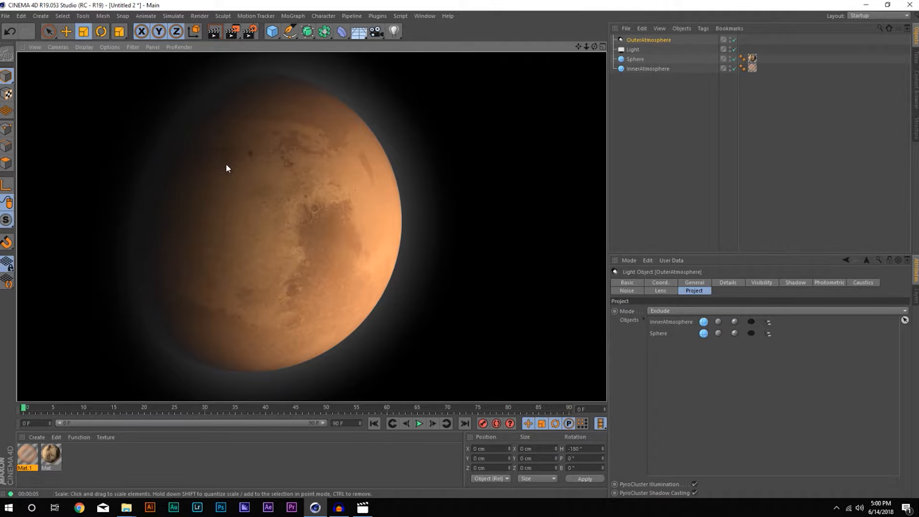
left_click_drag(194, 171, 223, 170, "alt")
left_click_drag(66, 327, 124, 338)
left_click(216, 31)
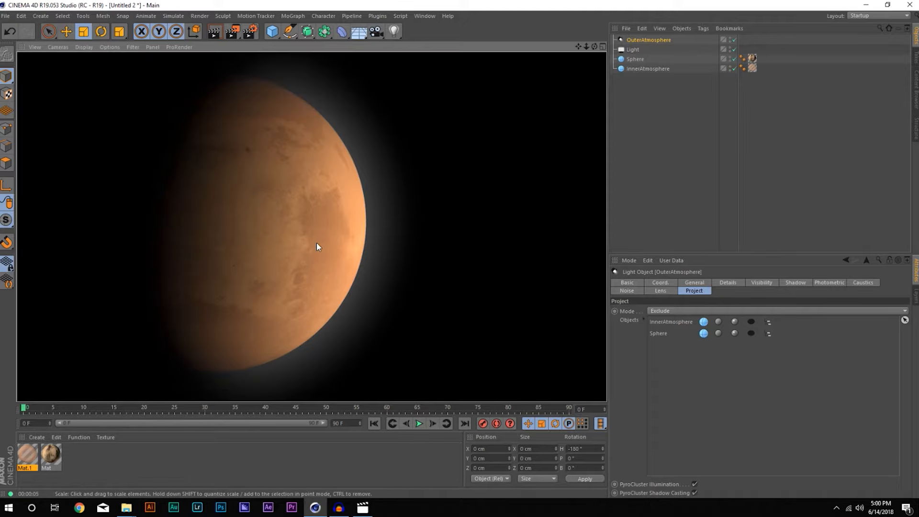
Render the planet from a different angle and examine the outer glow on its lit and dark sides.
left_click_drag(265, 257, 221, 261, "alt")
mouse_move(256, 277)
right_mouse_down("alt")
mouse_move(292, 254)
mouse_move(265, 272)
right_mouse_up("alt")
left_click_drag(240, 285, 272, 254, "alt")
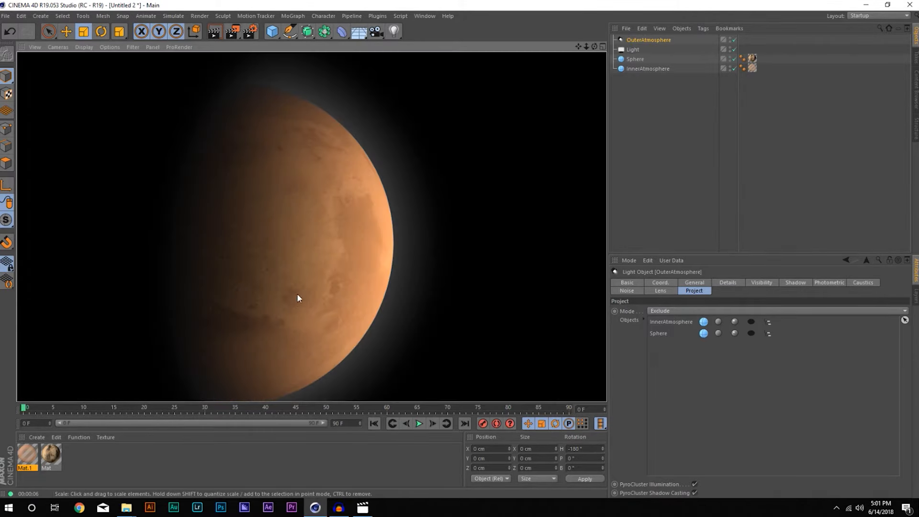
mouse_move(297, 294)
middle_mouse_down("alt")
mouse_move(312, 263)
mouse_move(311, 287)
middle_mouse_up("alt")
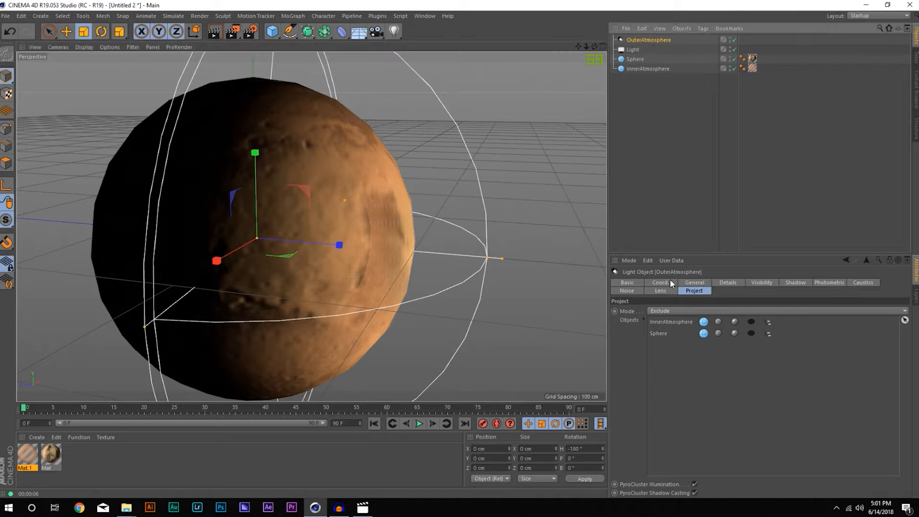
Set the OuterAtmosphere light's colour to an orange sampled from the planet's lit surface and render.
left_click(696, 283)
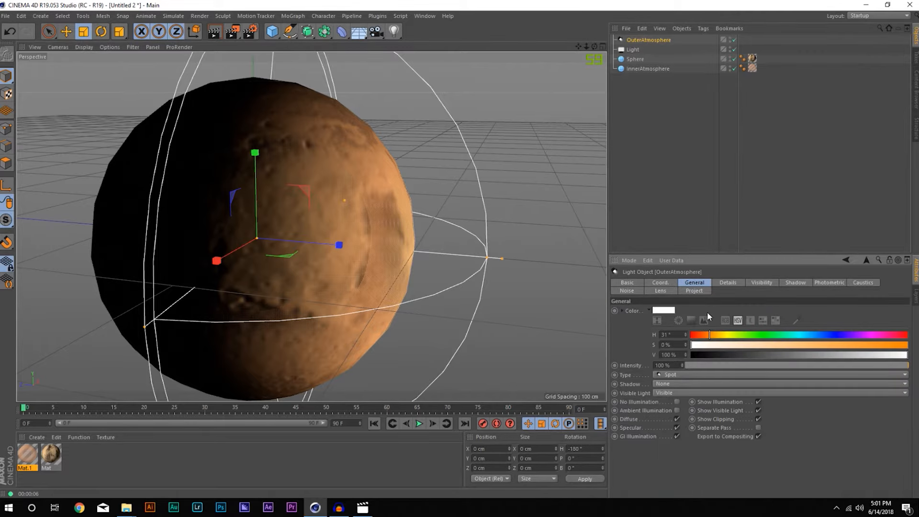
left_click(797, 320)
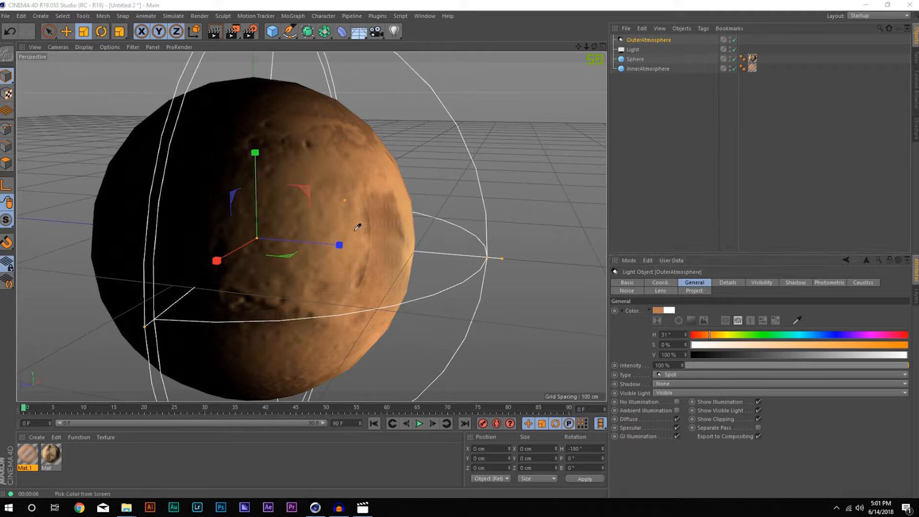
left_click(357, 227)
key("ctrl+r")
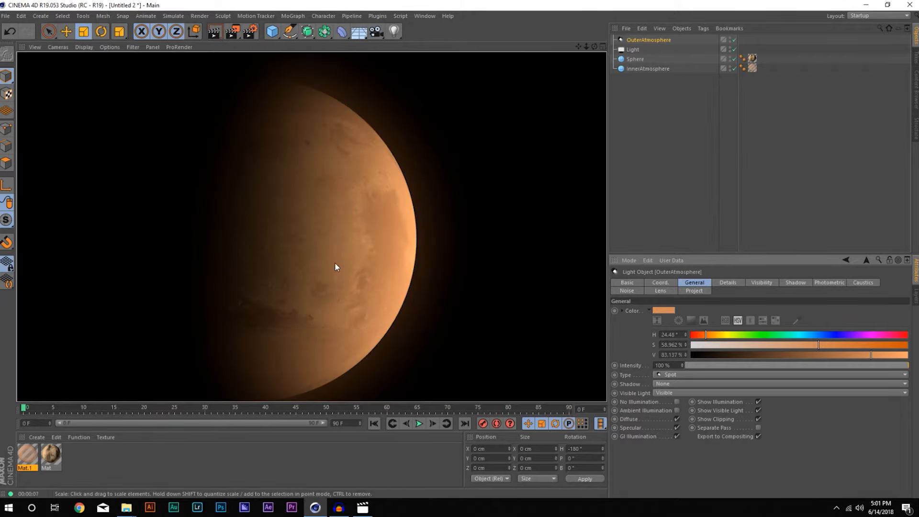
Render the planet from a closer, rotated angle to examine its lit surface and orange outer glow.
left_click_drag(383, 268, 229, 204, "alt")
scroll(240, 226, "up", 4)
scroll(229, 207, "up", 1)
key("ctrl+r")
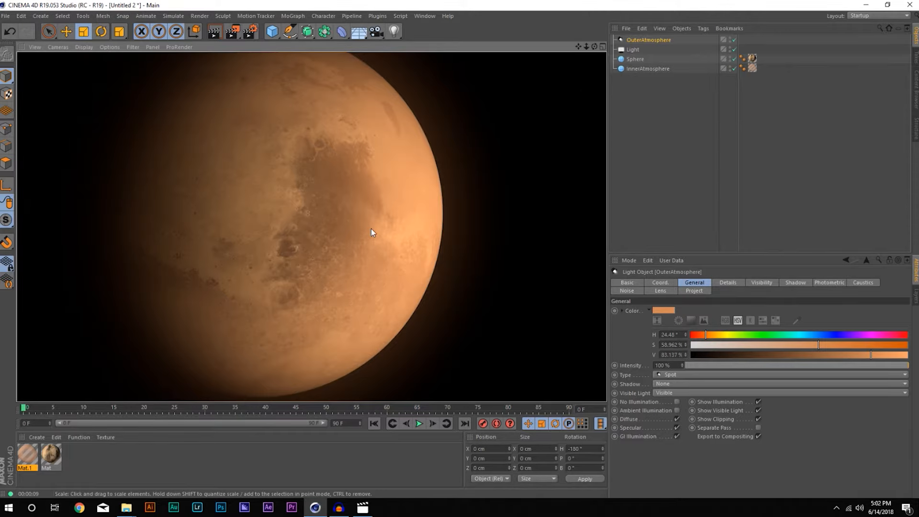
Try a blue outer atmosphere by setting the OuterAtmosphere light's hue to 224° and render it.
left_click_drag(372, 228, 330, 214, "alt")
left_click_drag(780, 335, 825, 335)
mouse_move(369, 210)
left_mouse_down("alt")
mouse_move(346, 211)
mouse_move(368, 210)
left_mouse_up("alt")
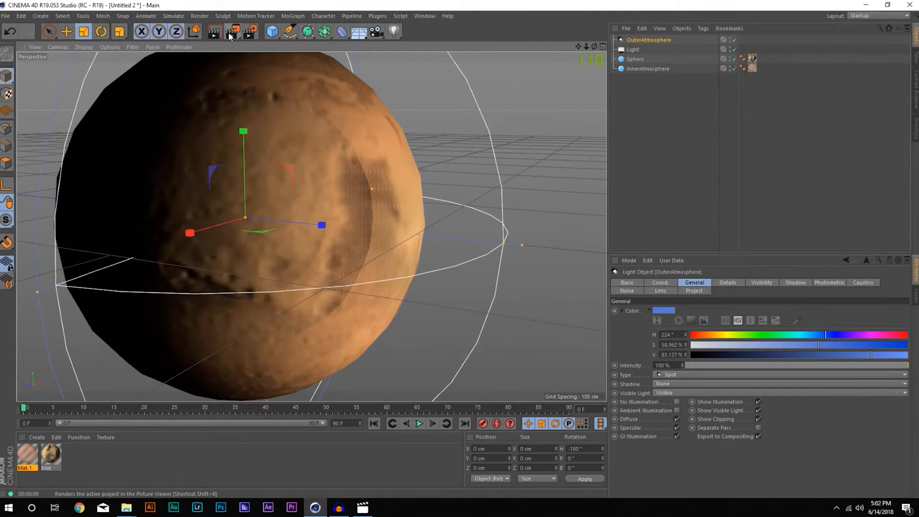
key("ctrl+r")
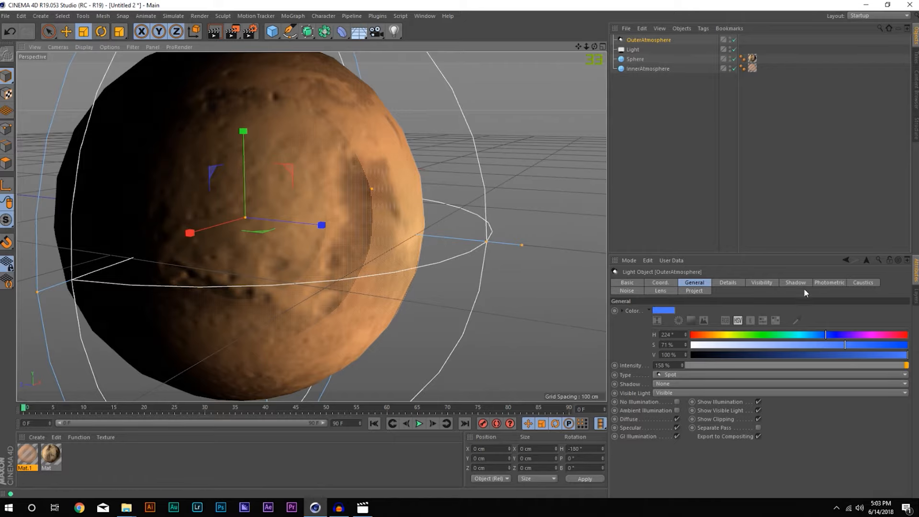
Check the OuterAtmosphere light's detail and visibility settings, set its intensity to 110%, and render the blue atmosphere.
left_click(729, 282)
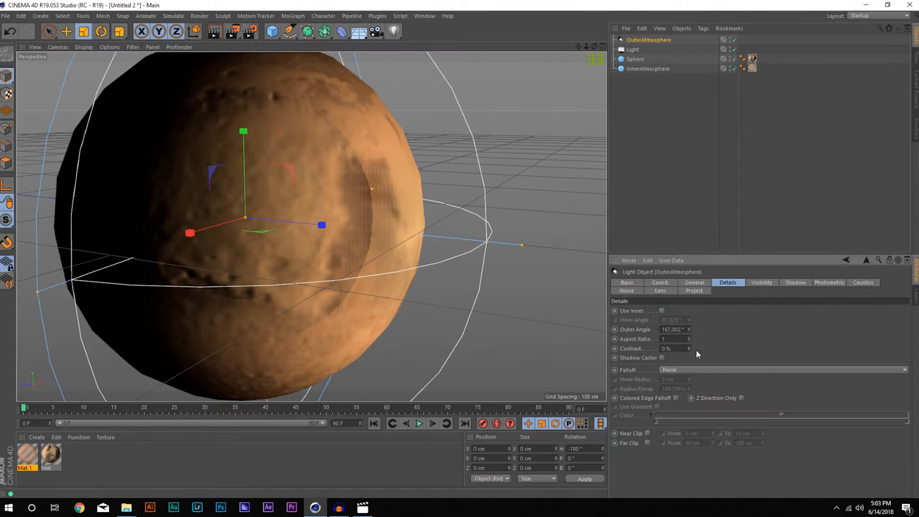
left_click(763, 283)
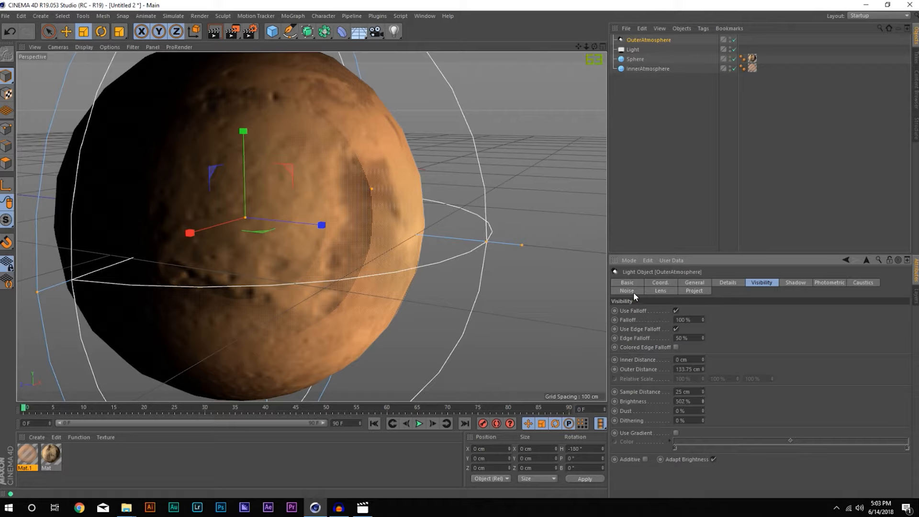
left_click(700, 283)
left_click_drag(683, 366, 682, 387)
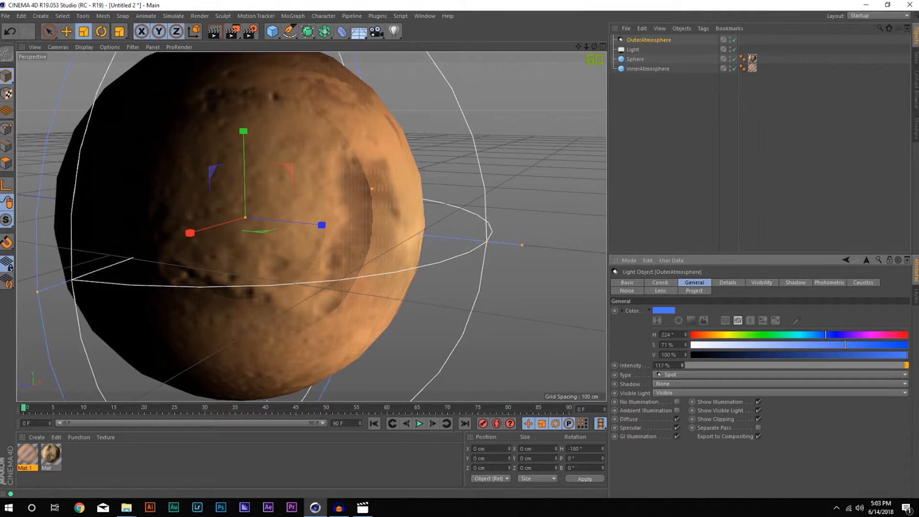
key("ctrl+r")
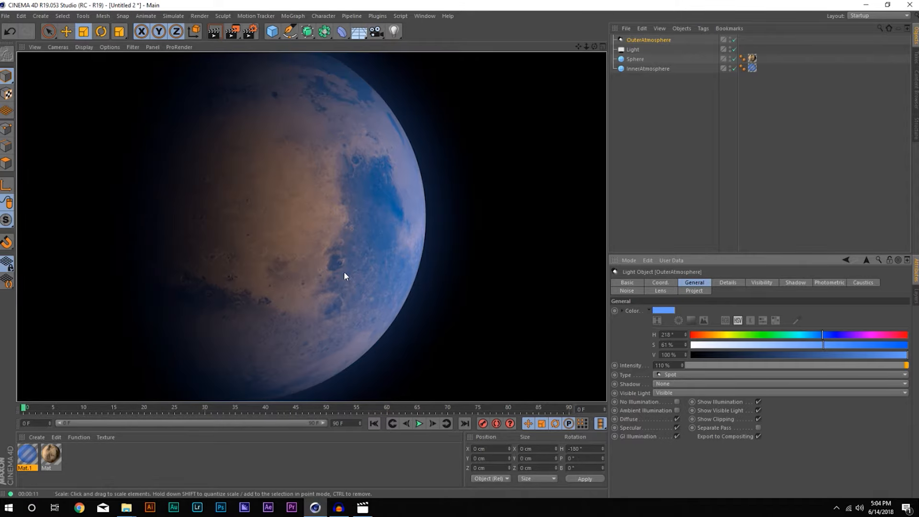
Recolour the InnerAtmosphere sphere's material Mat.1 from blue to a light orange with 61% saturation.
mouse_move(403, 262)
left_mouse_down("alt")
mouse_move(320, 215)
mouse_move(259, 128)
left_mouse_up("alt")
middle_click_drag(413, 275, 381, 217, "alt")
left_click_drag(381, 221, 446, 241, "alt")
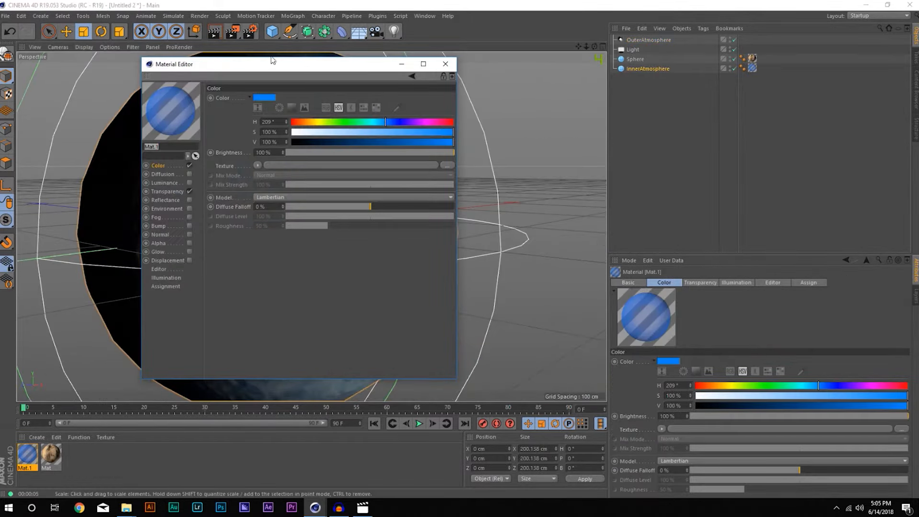
left_click_drag(271, 60, 516, 105)
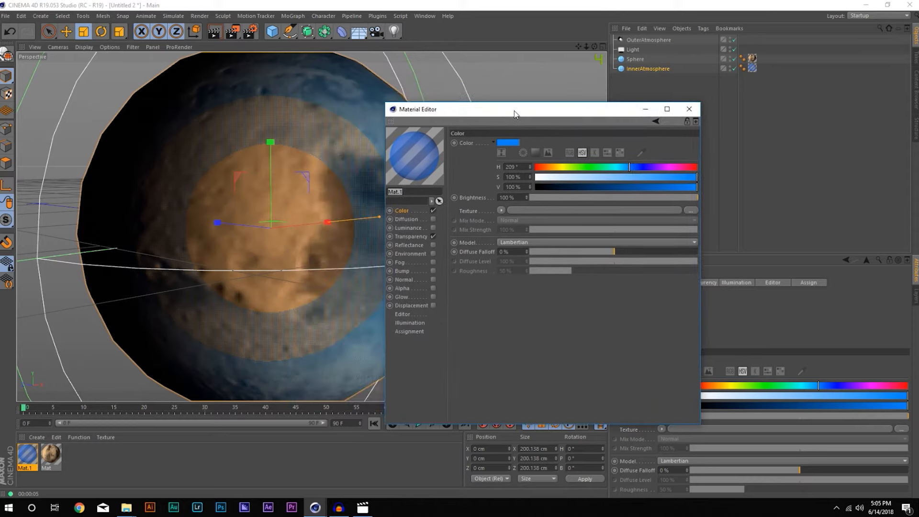
left_click(509, 145)
left_click_drag(499, 144, 484, 147)
left_click_drag(537, 156, 542, 157)
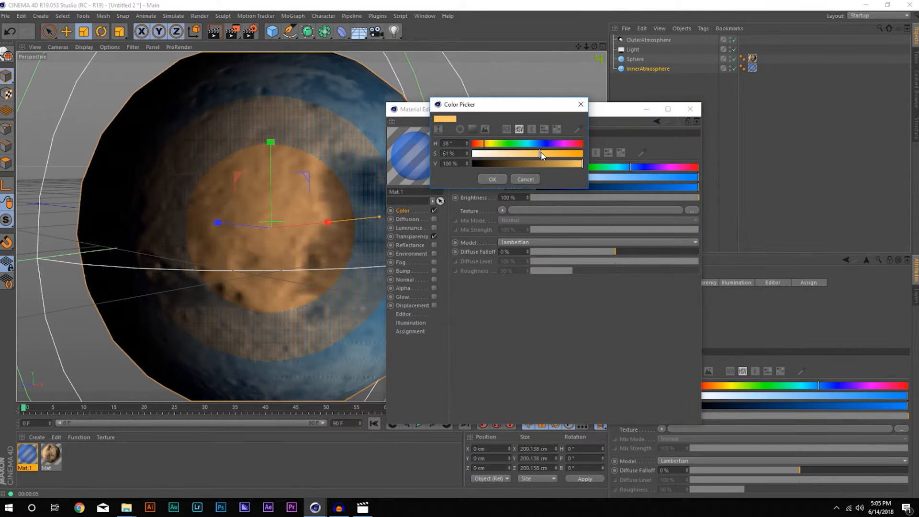
left_click_drag(486, 146, 481, 149)
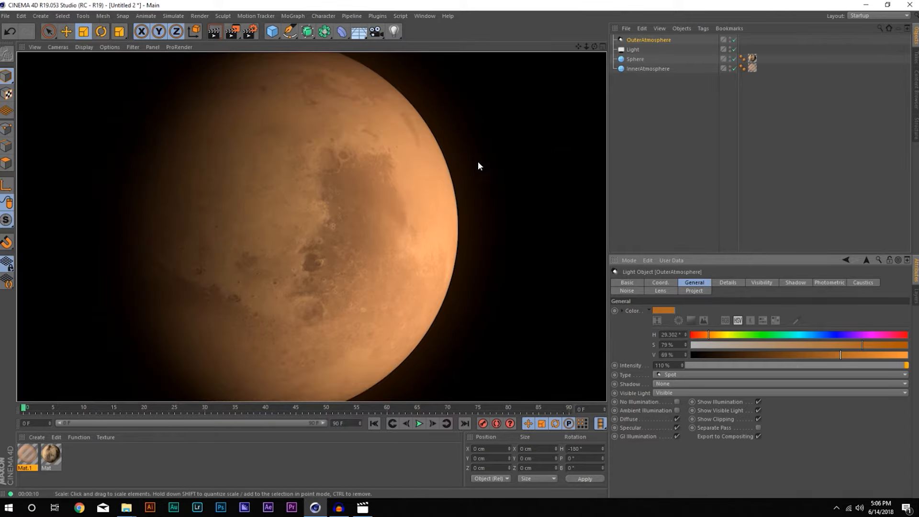
Extend the OuterAtmosphere light's visible range slightly further beyond the planet's edge, rendering to check the glow.
left_click(434, 127)
left_click(640, 40)
left_click_drag(502, 252, 515, 254)
left_click(214, 31)
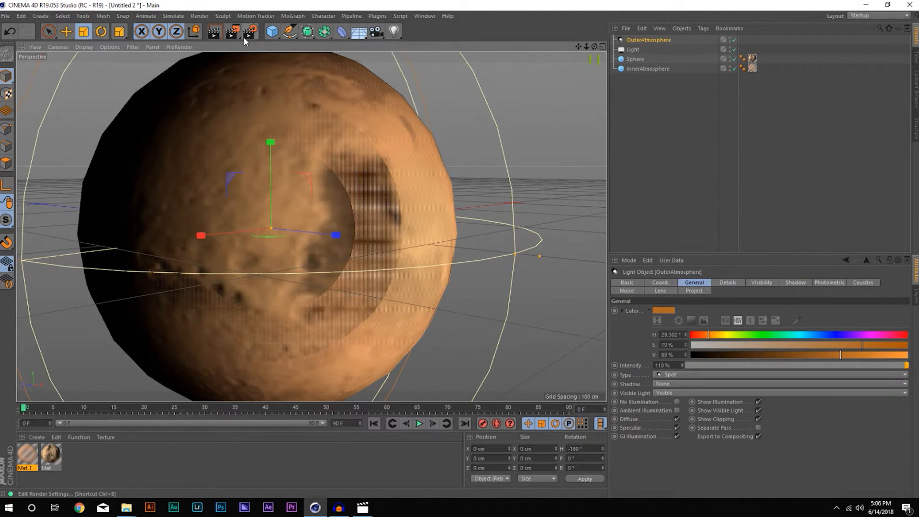
left_click(434, 269)
left_click(637, 41)
left_click_drag(516, 255, 523, 257)
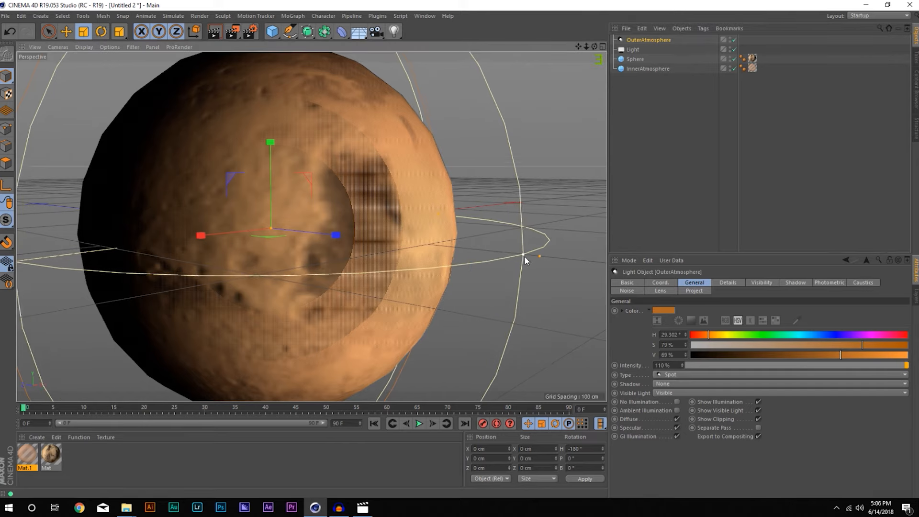
Duplicate the OuterAtmosphere light and rename the copy InnerAtmos.
key("ctrl+c")
key("ctrl+v")
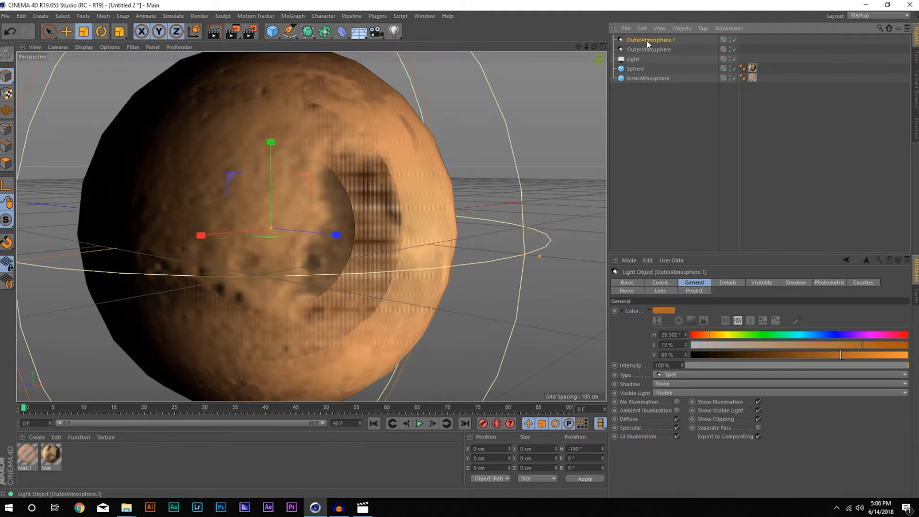
double_click(647, 39)
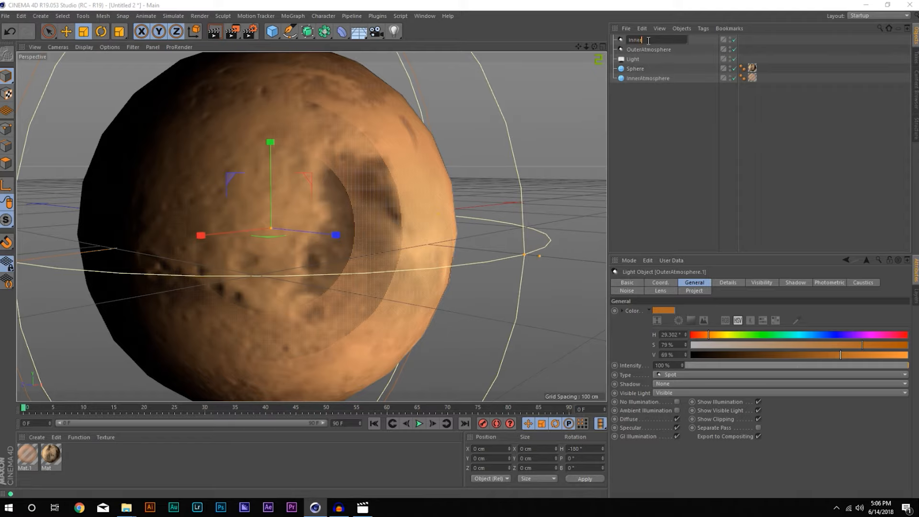
type("InnerAtmos")
key("Return")
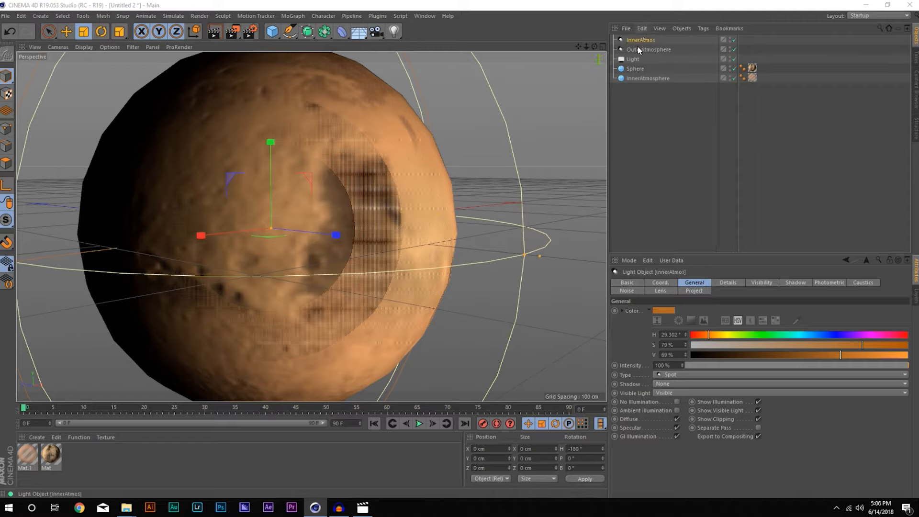
Shrink the InnerAtmos light's visible range until its outline sits close to the planet's edge.
left_click_drag(525, 256, 436, 246)
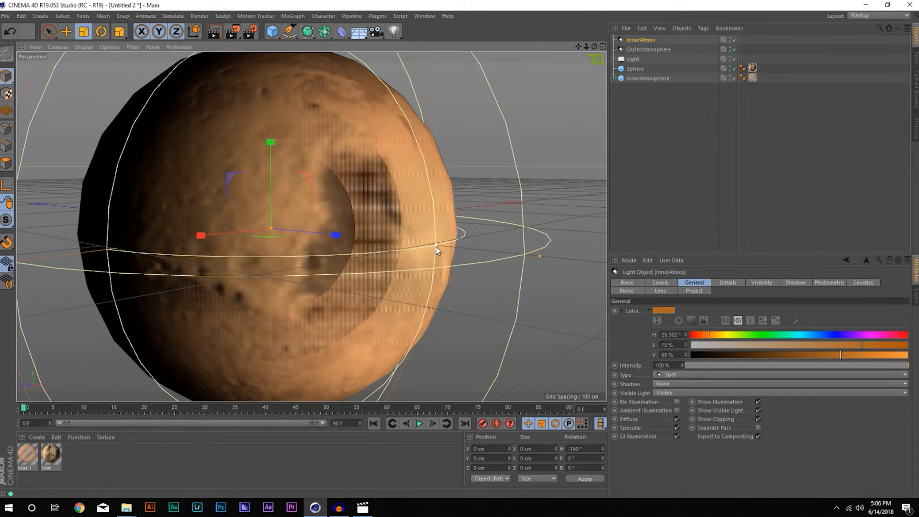
scroll(441, 245, "up", 3)
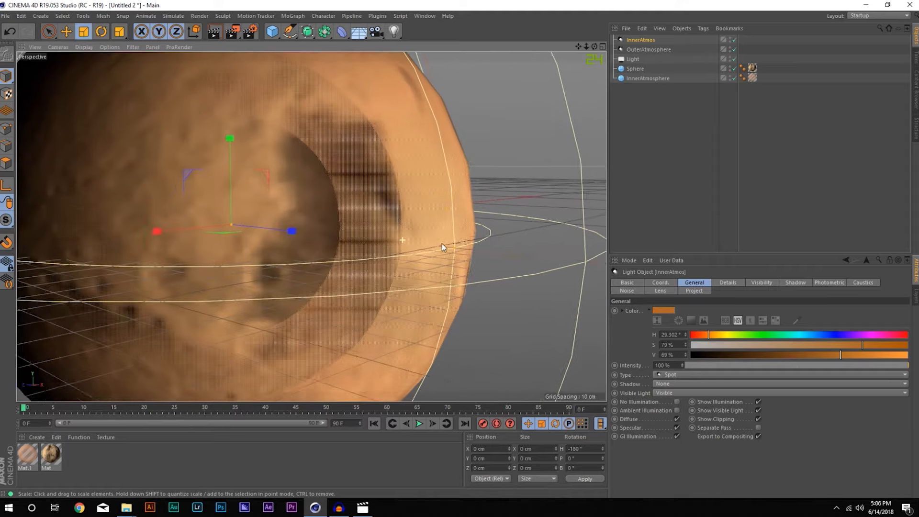
scroll(442, 247, "down", 5)
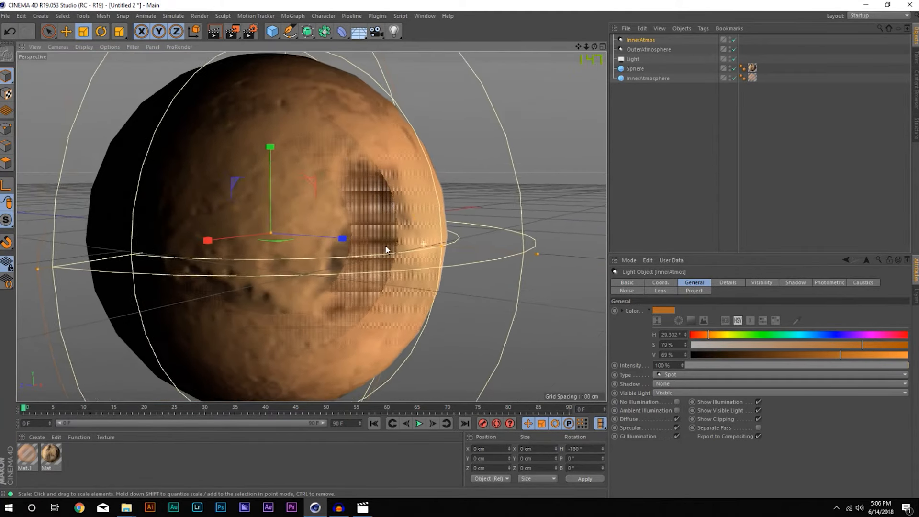
scroll(386, 248, "up", 3)
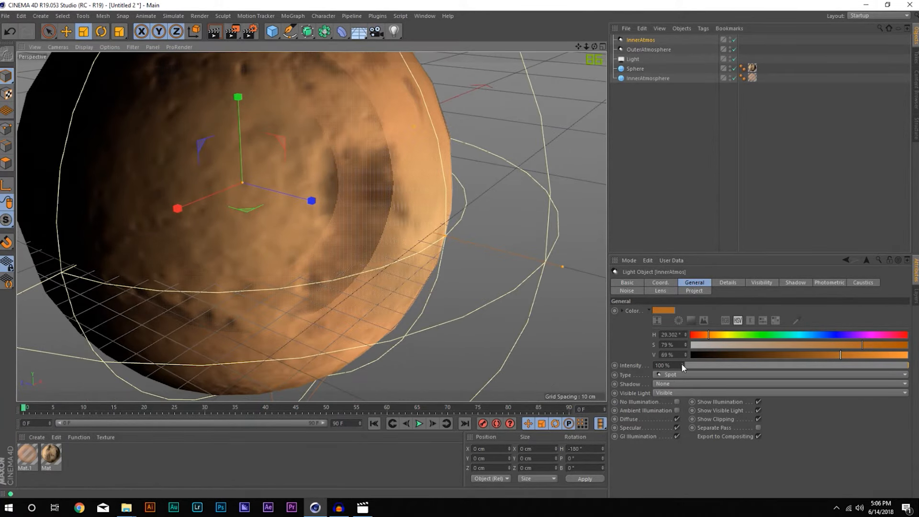
Raise the InnerAtmos light's intensity to 669% and render the planet.
left_click_drag(681, 364, 747, 364)
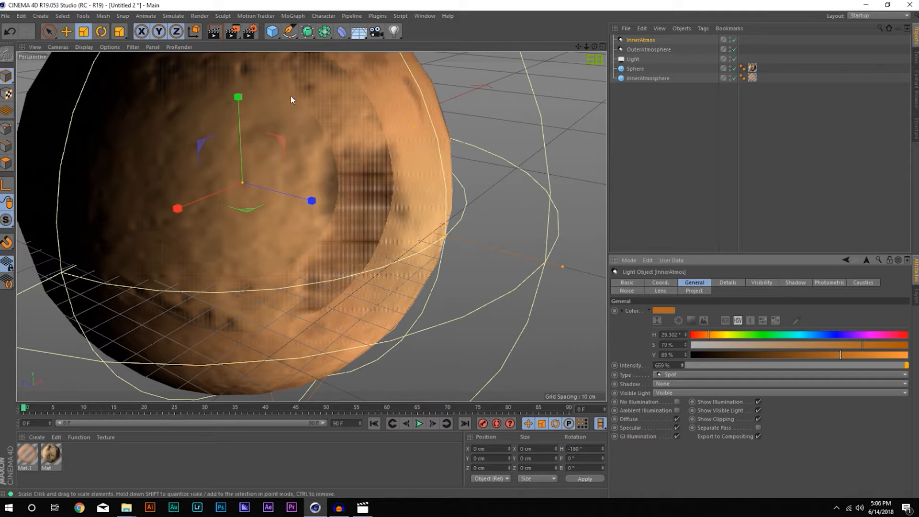
left_click(214, 31)
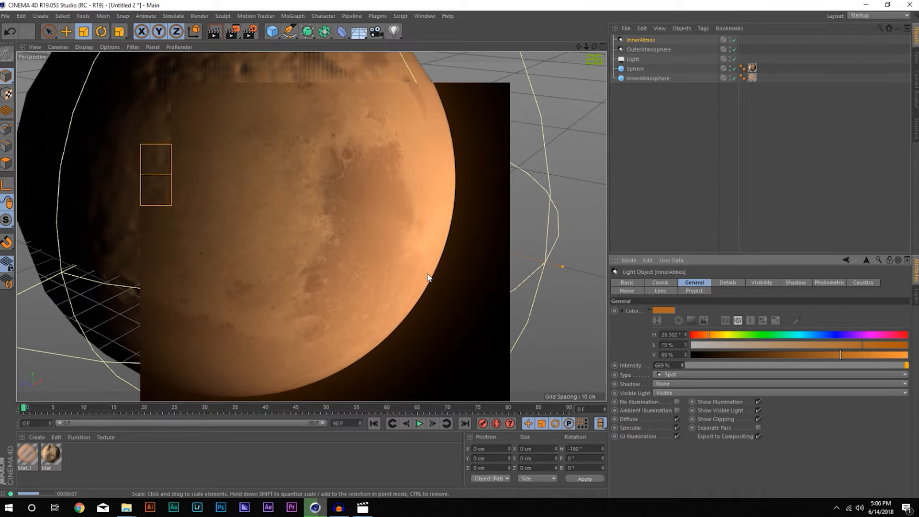
left_click(444, 250)
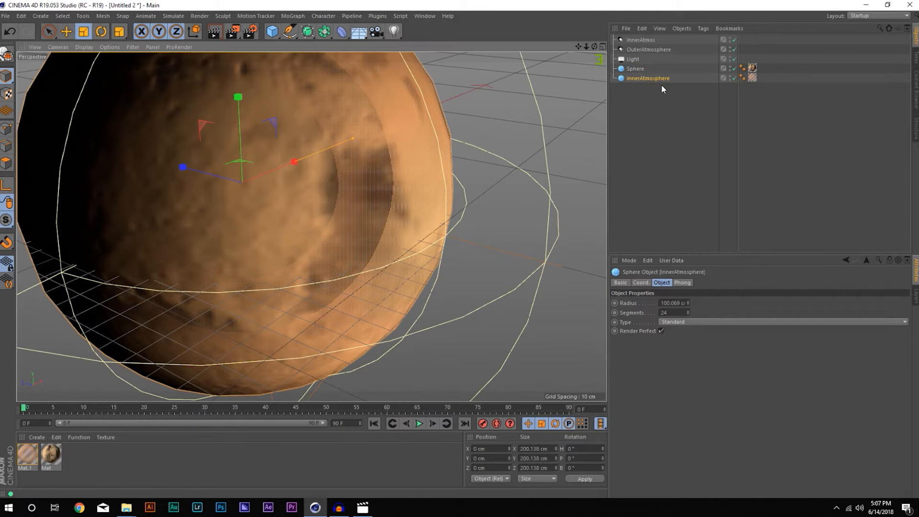
Render the planet from a more distant, rotated angle to examine both atmosphere lights.
left_click(640, 40)
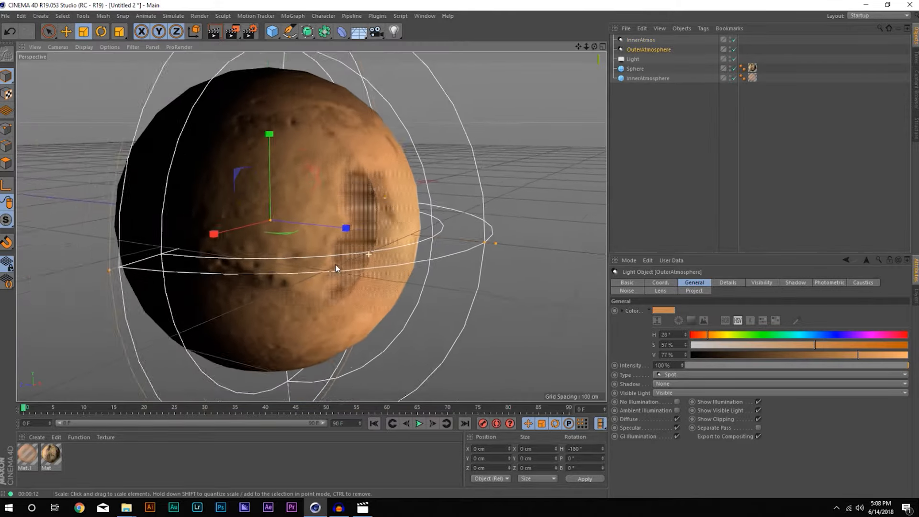
right_click_drag(335, 264, 330, 268, "alt")
left_click_drag(318, 278, 287, 262, "alt")
left_click(213, 34)
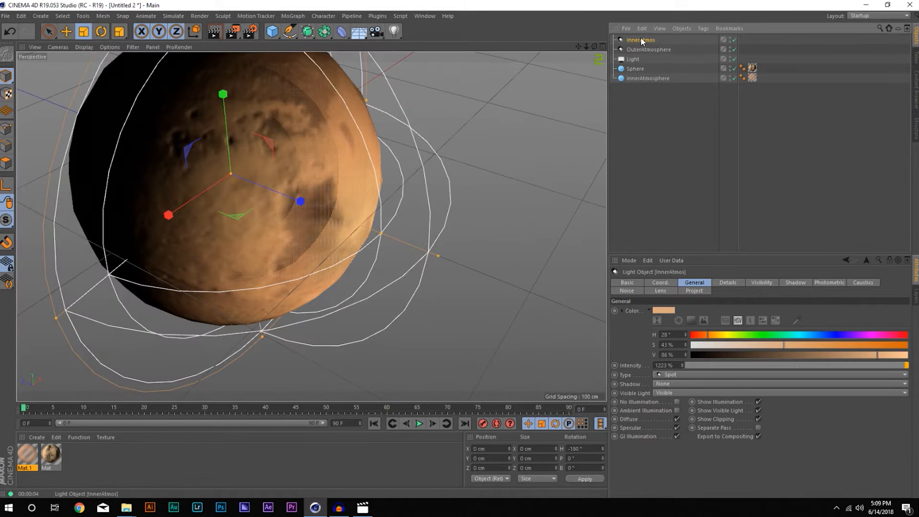
Check the atmosphere lights' excluded objects, add a test cube, and lower it to intersect the planet's bottom half.
left_click(692, 291)
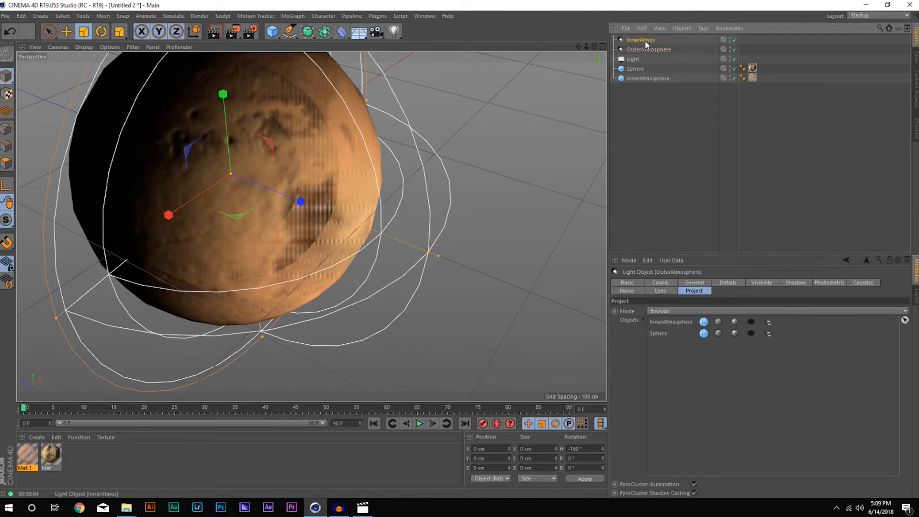
left_click(555, 69)
left_click(272, 31)
key("e")
left_click_drag(218, 104, 232, 192)
left_click_drag(178, 225, 200, 256)
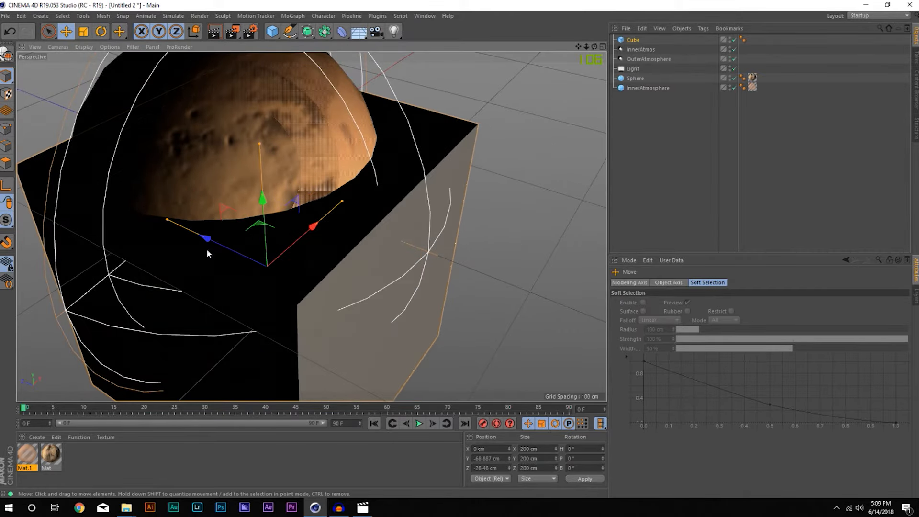
Shrink the test cube to 53.8 cm and move it well clear of the planet on its lit side.
left_click_drag(264, 211, 392, 249)
middle_click_drag(392, 248, 291, 173, "alt")
left_click_drag(310, 159, 338, 170, "alt")
middle_click_drag(292, 162, 405, 243, "alt")
right_click_drag(405, 243, 298, 230, "alt")
left_click_drag(441, 235, 345, 224)
right_click_drag(239, 222, 349, 214, "alt")
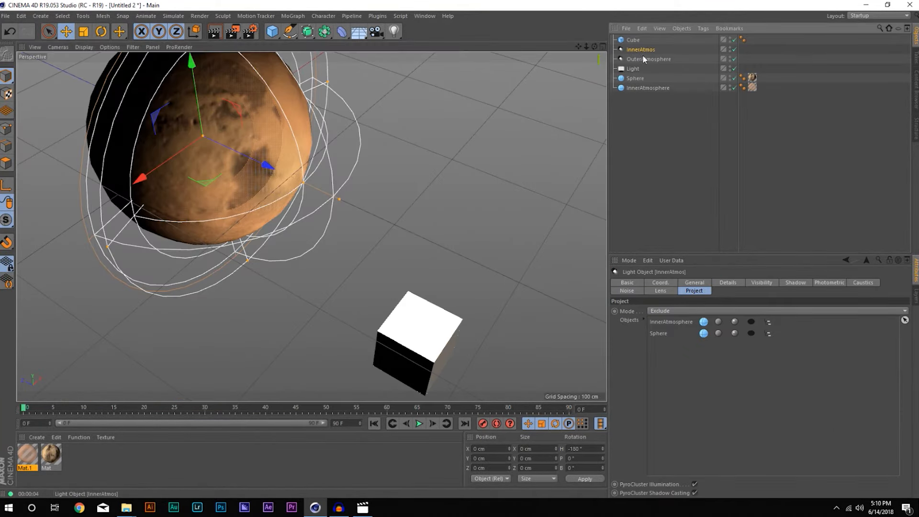
Add the Cube to the excluded objects of both the InnerAtmos and OuterAtmosphere lights.
left_click_drag(745, 418, 744, 418)
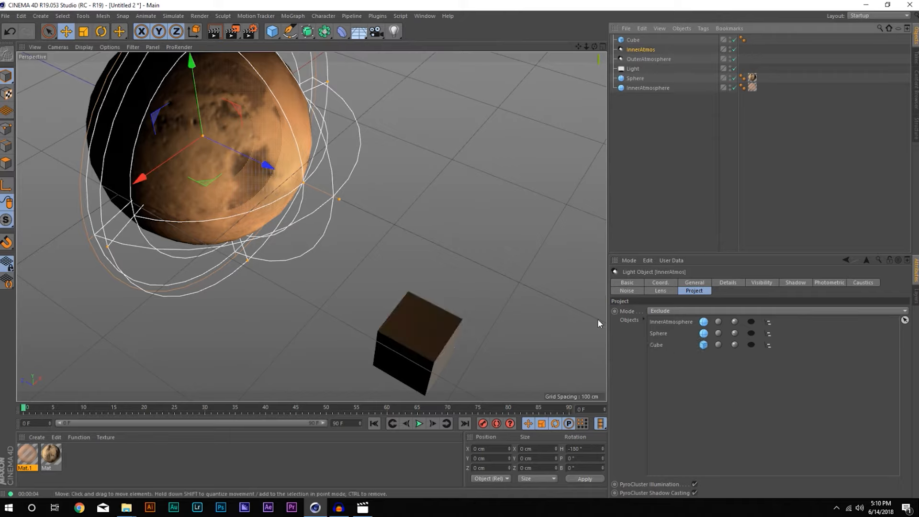
left_click(644, 58)
left_click_drag(633, 41, 689, 351)
left_click(650, 146)
Move the test cube up against the planet's lit side and inspect how it is lit.
left_click(448, 368)
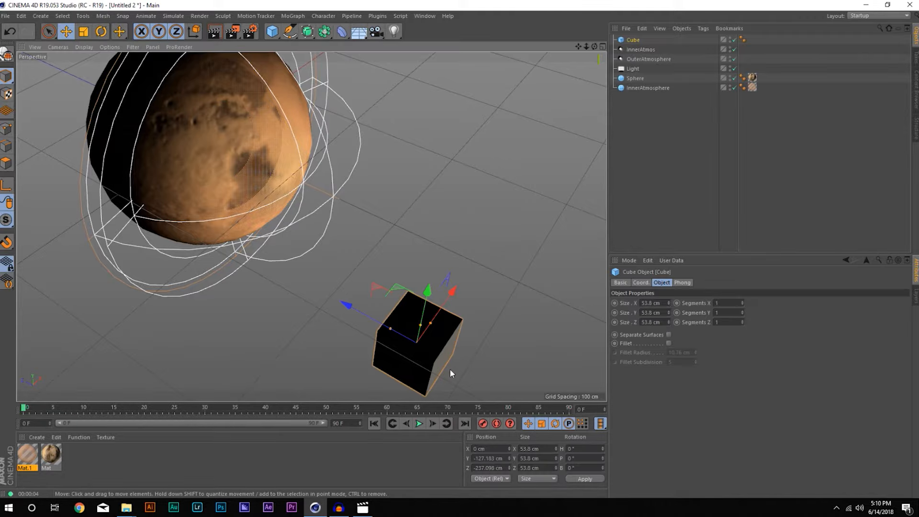
left_click_drag(349, 310, 262, 277)
left_click_drag(334, 242, 351, 141)
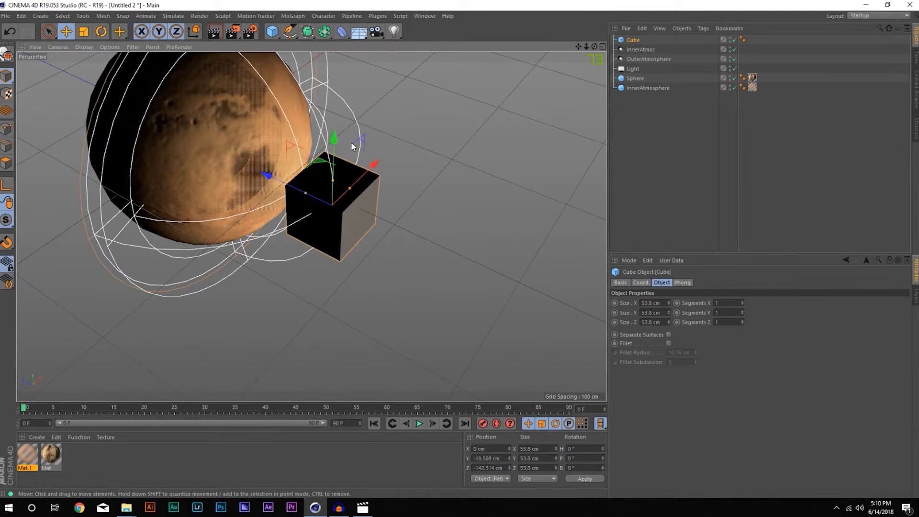
scroll(315, 179, "up", 5)
left_click_drag(315, 179, 314, 133, "alt")
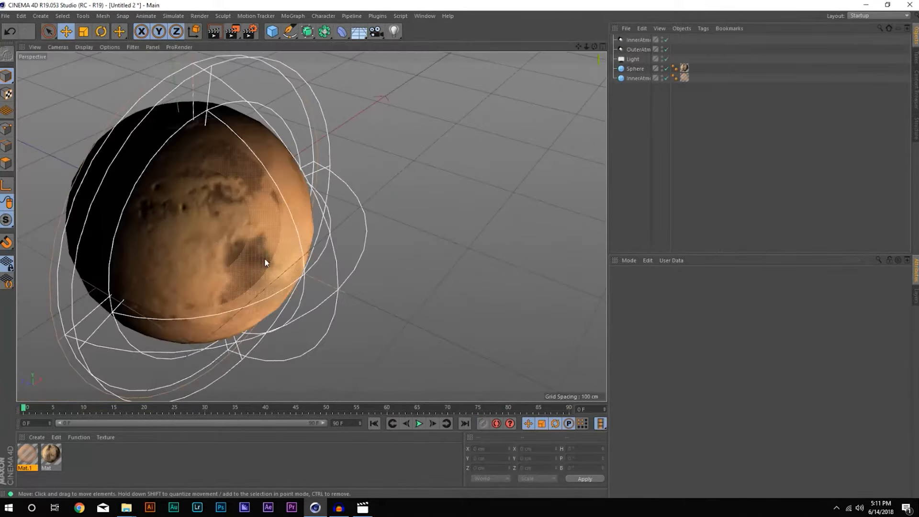
Set the HSL saturation in the planet material Mat's colour layers to -53% and render the planet.
middle_click_drag(264, 257, 319, 230, "alt")
left_click_drag(319, 231, 259, 284, "alt")
right_click_drag(260, 285, 233, 250, "alt")
double_click(57, 455)
left_click_drag(282, 68, 570, 96)
left_click(560, 206)
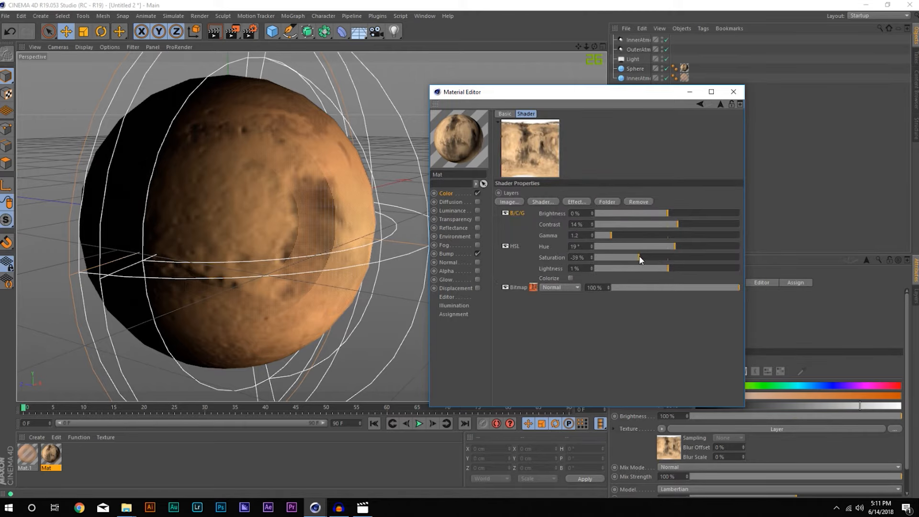
left_click_drag(638, 255, 628, 254)
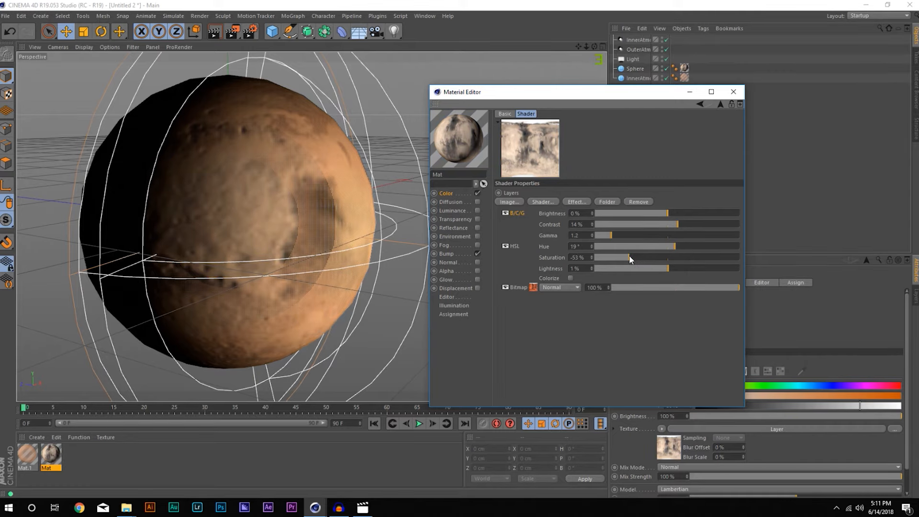
left_click(733, 91)
left_click(214, 31)
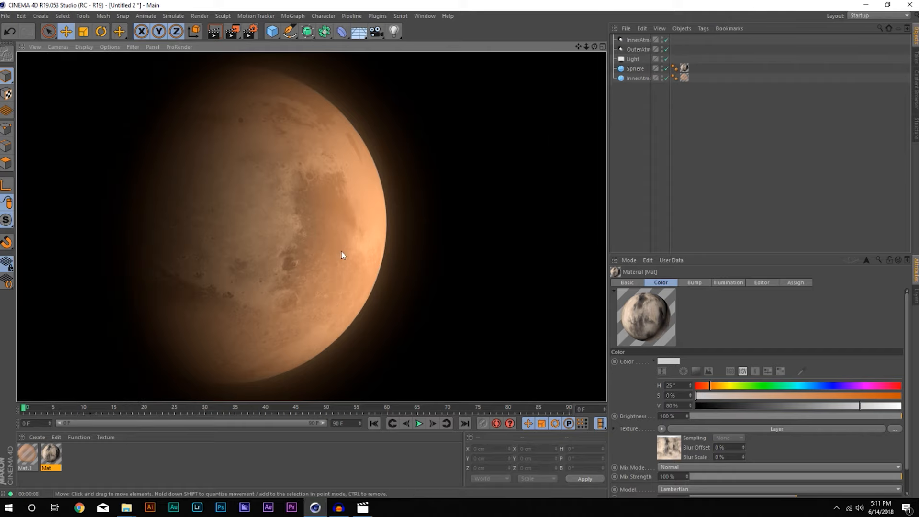
left_click(354, 246)
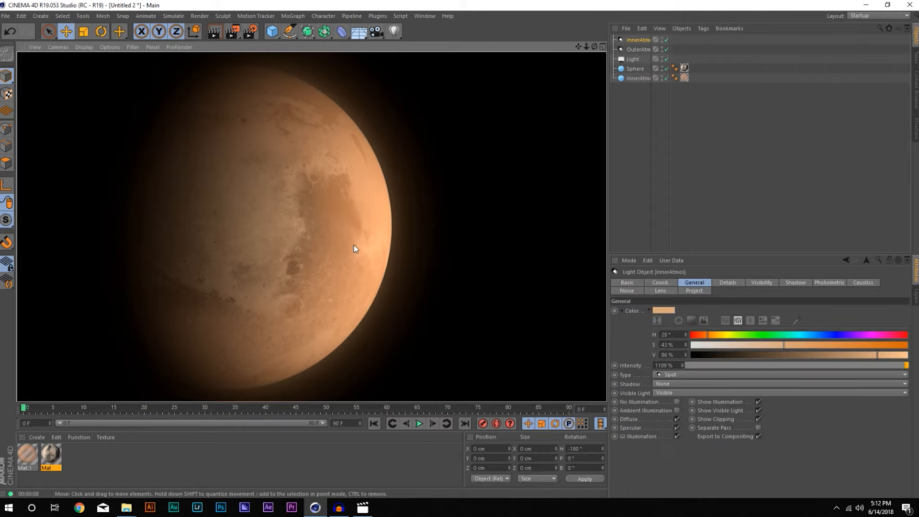
scroll(330, 238, "up", 8)
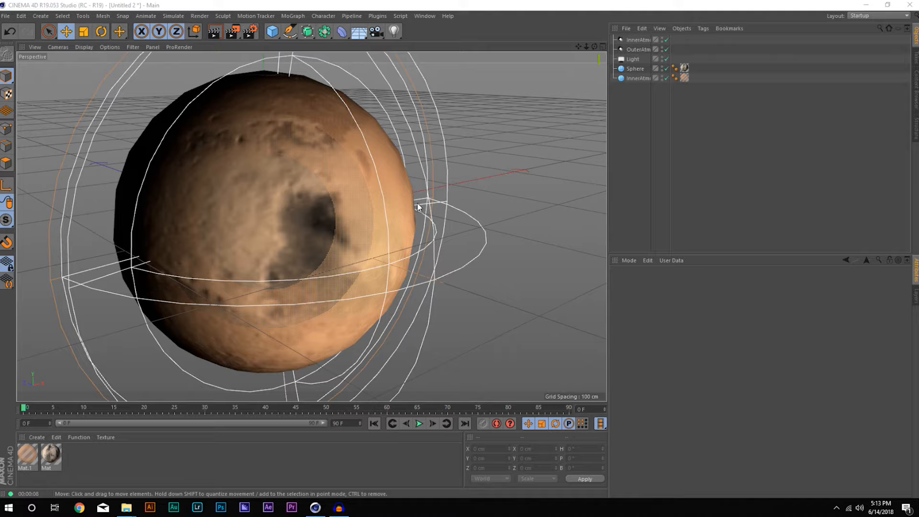
left_click_drag(360, 194, 347, 222, "alt")
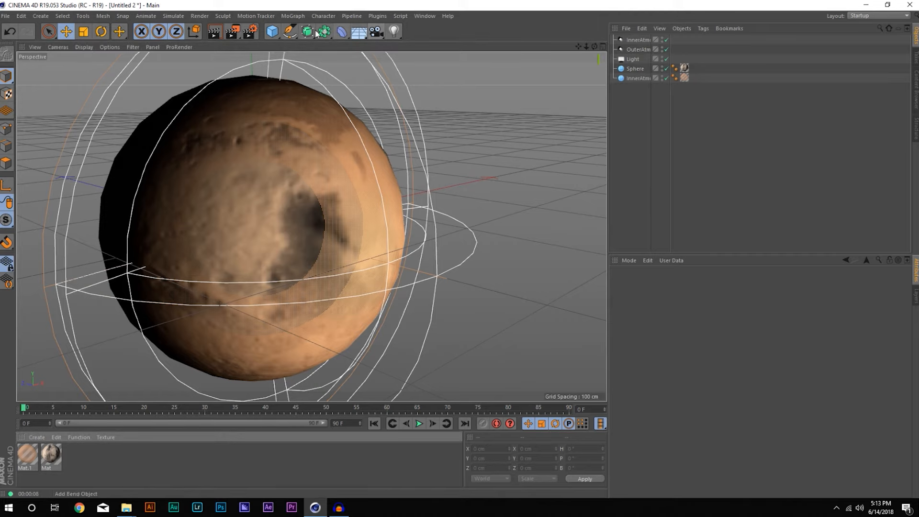
Add a Sky object to the scene, create a new standard material and apply it to the sky.
left_click(394, 32)
left_click(359, 31)
left_click(412, 62)
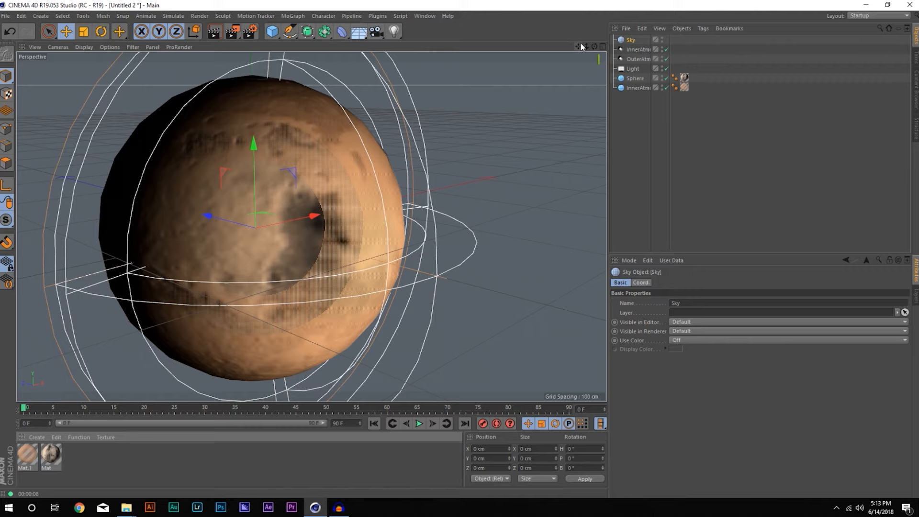
left_click(39, 437)
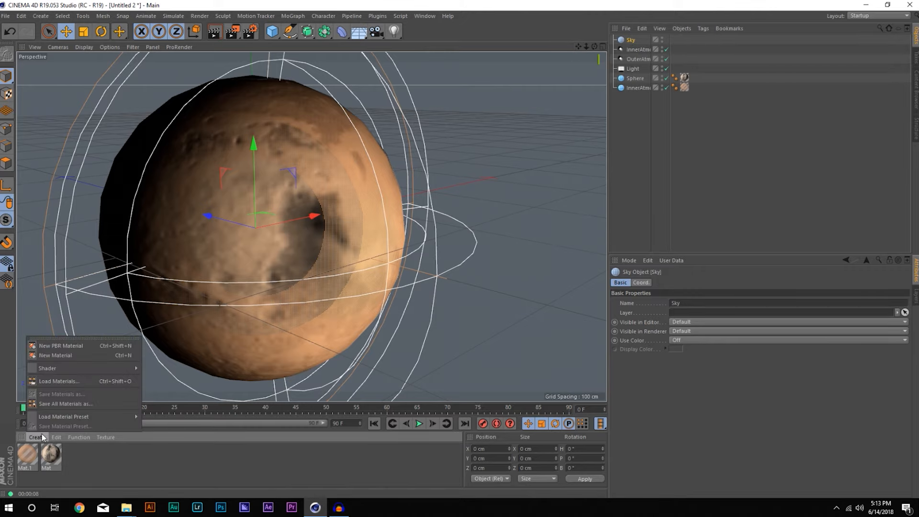
left_click(65, 356)
left_click_drag(30, 453, 634, 40)
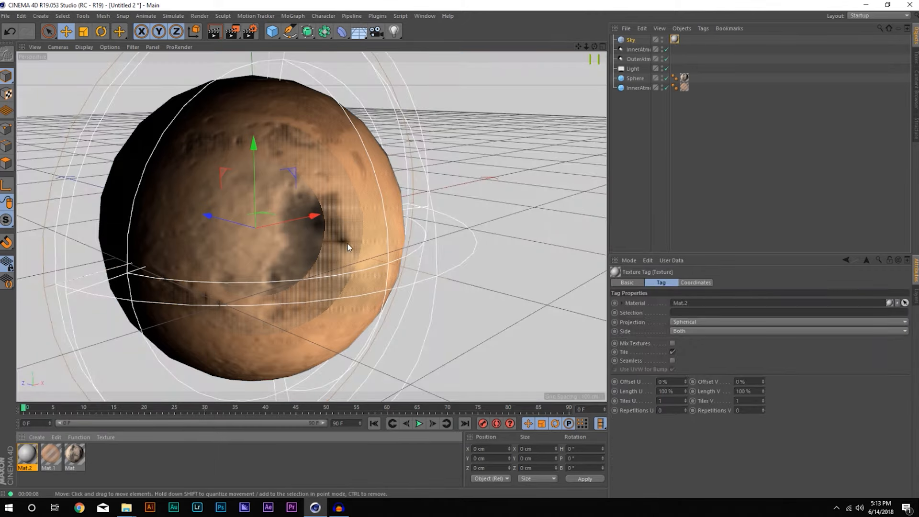
Disable the Color and Reflectance channels of the sky material and enable its Luminance channel.
double_click(21, 461)
left_click_drag(351, 70, 760, 111)
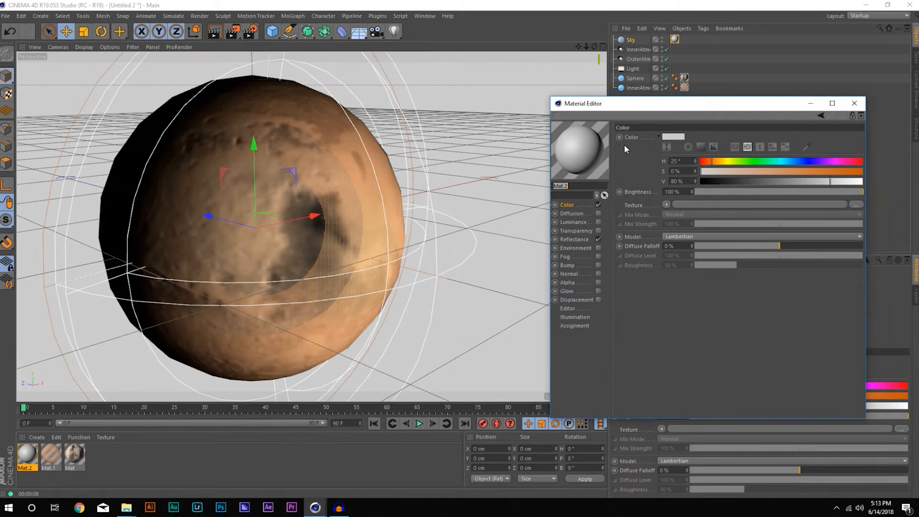
left_click(598, 205)
left_click(598, 239)
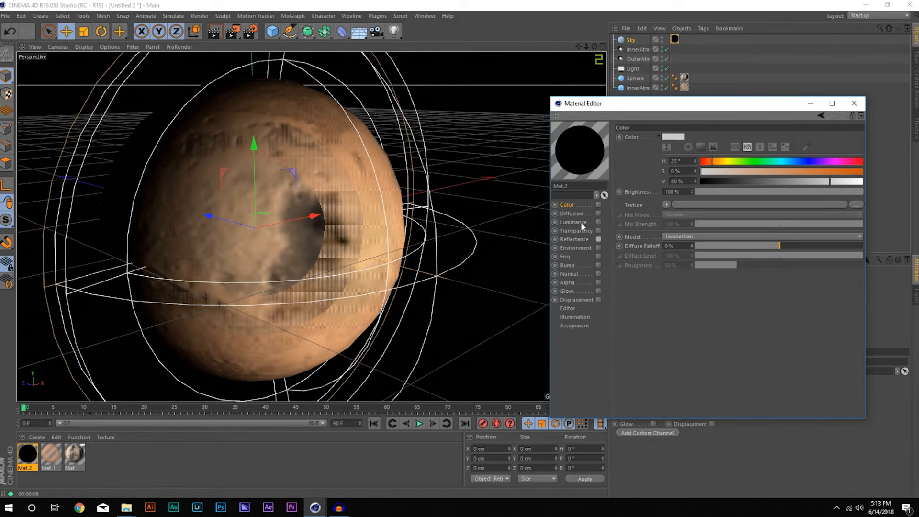
left_click(598, 222)
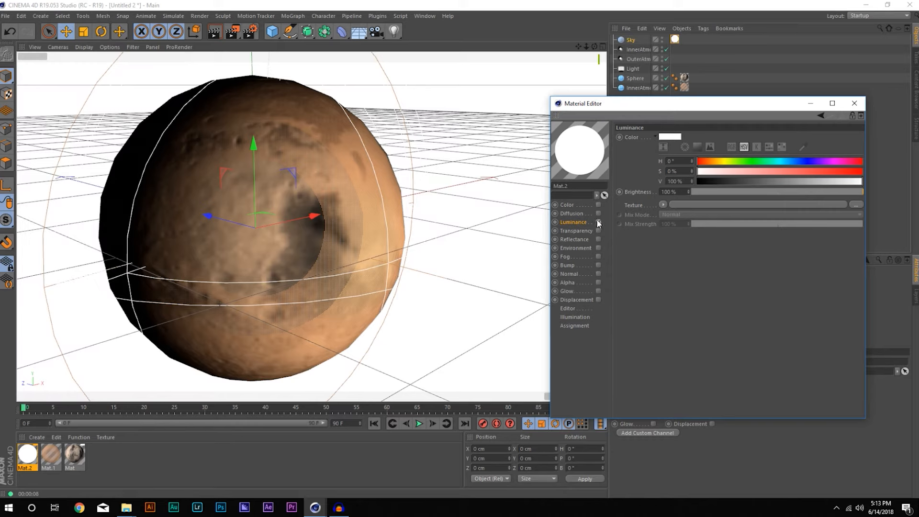
Load a Noise shader as the sky material's luminance texture and nest it inside a Layer shader.
left_click(663, 204)
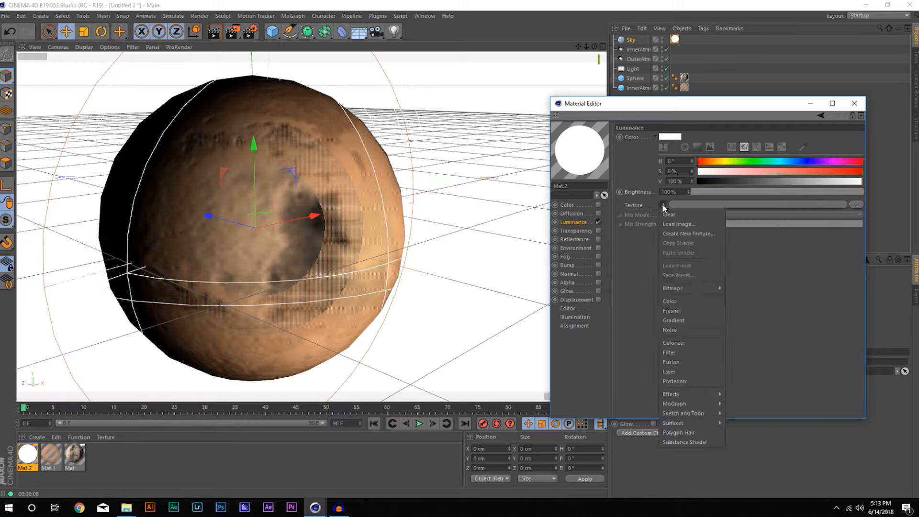
left_click(691, 330)
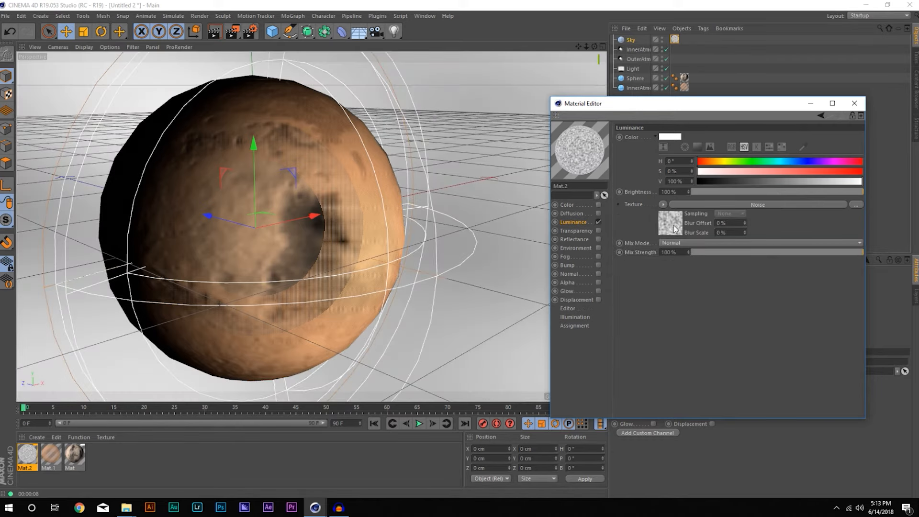
right_click(633, 203)
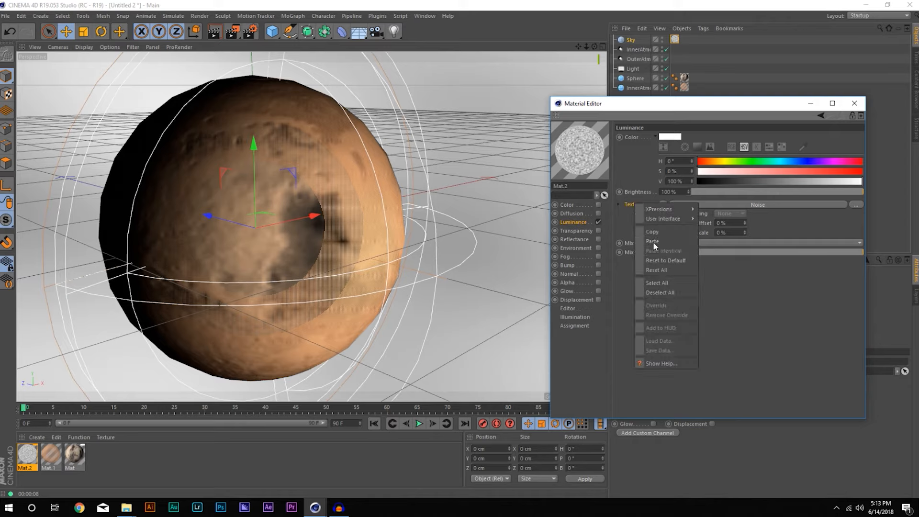
left_click(633, 214)
right_click(692, 205)
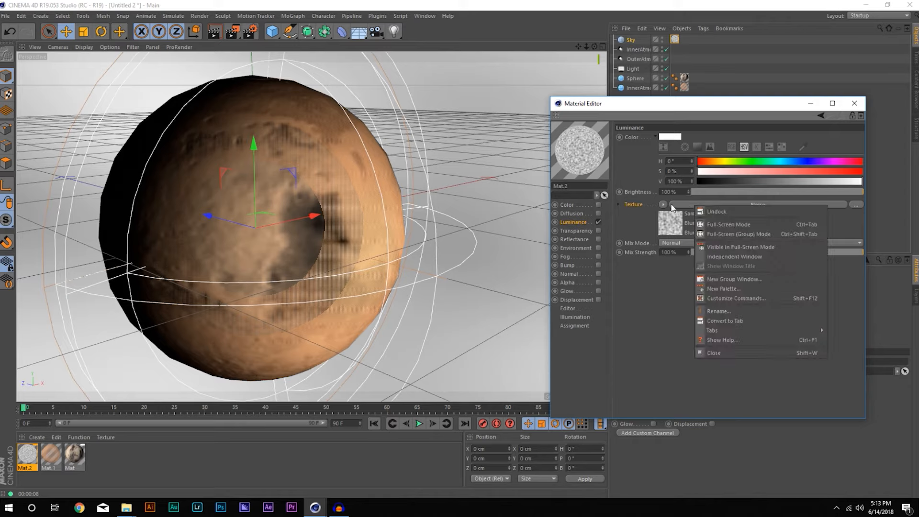
left_click(673, 206)
left_click(663, 205)
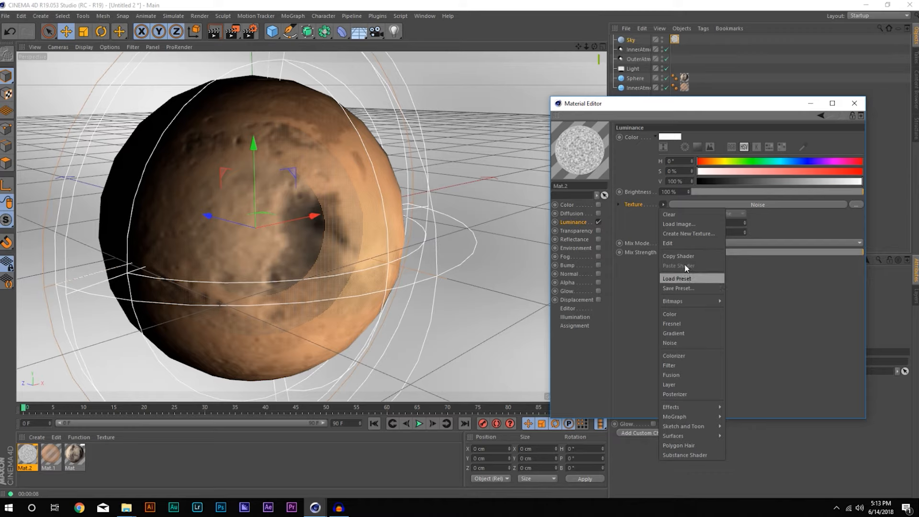
left_click(686, 384)
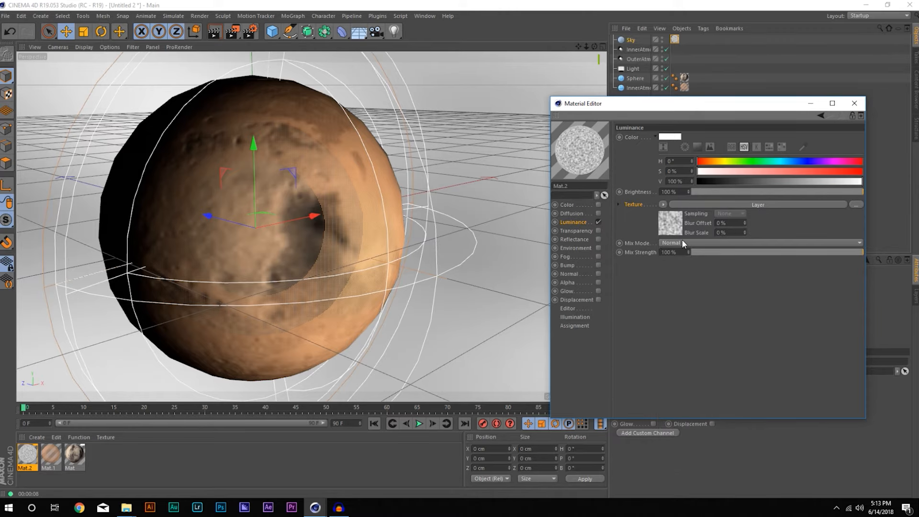
Set the Global Scale of the sky material's Noise layer to 1%, keeping the standard Noise type.
left_click(704, 205)
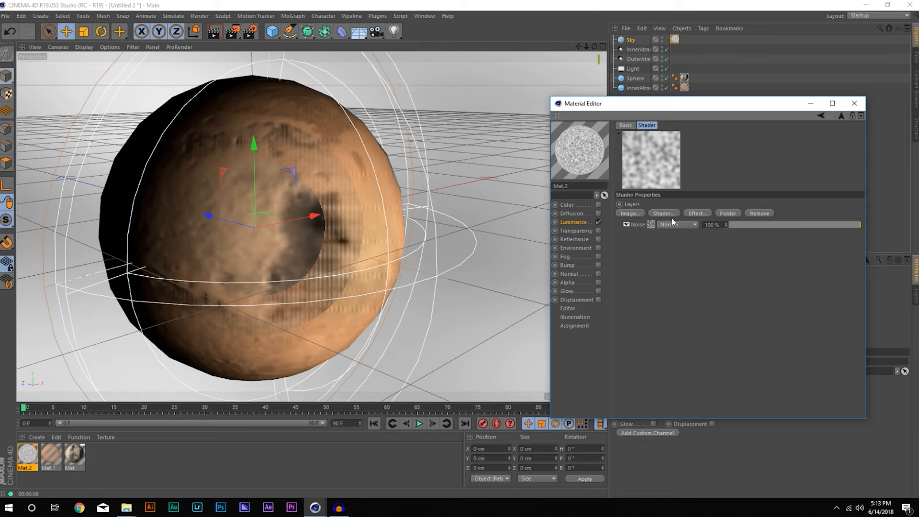
left_click(650, 225)
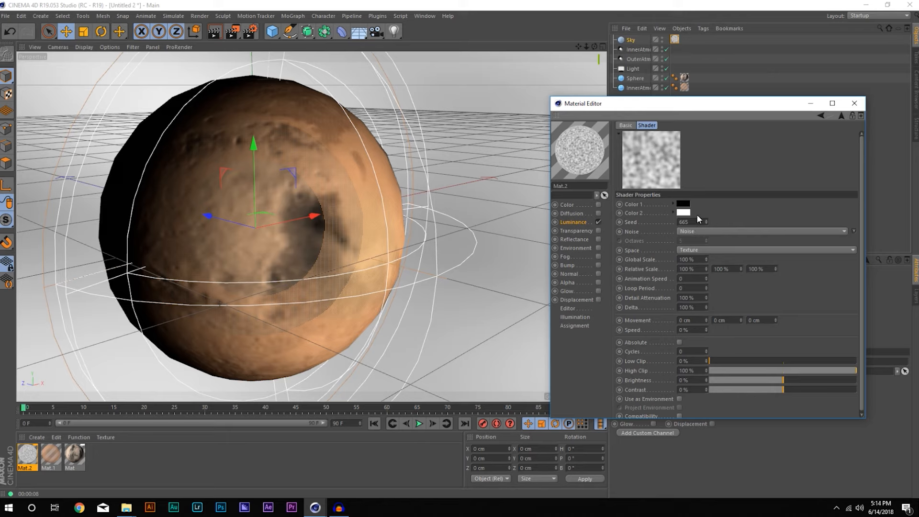
left_click(724, 231)
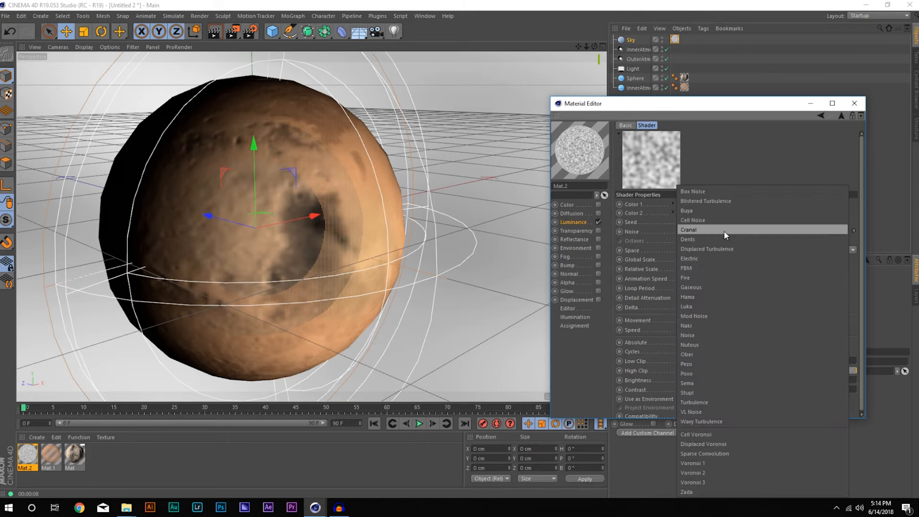
left_click(649, 231)
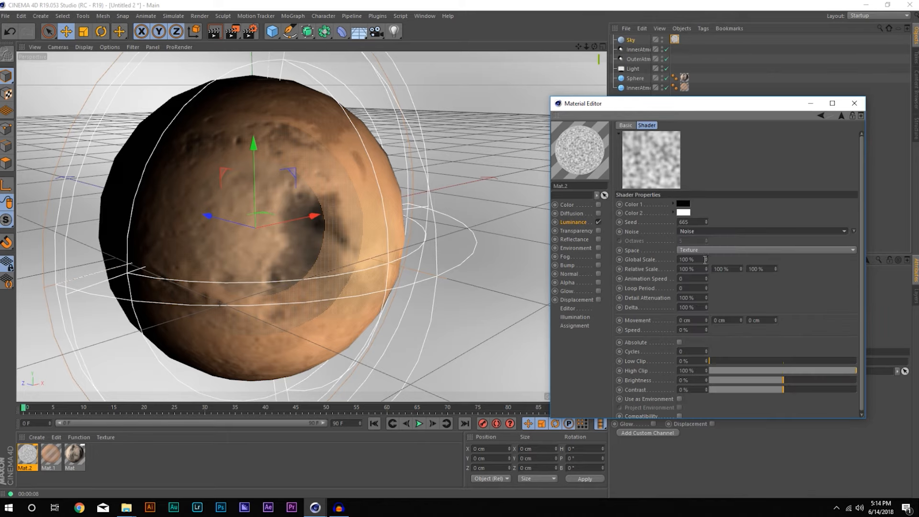
left_click_drag(705, 260, 705, 268)
double_click(689, 259)
type("1")
key("Return")
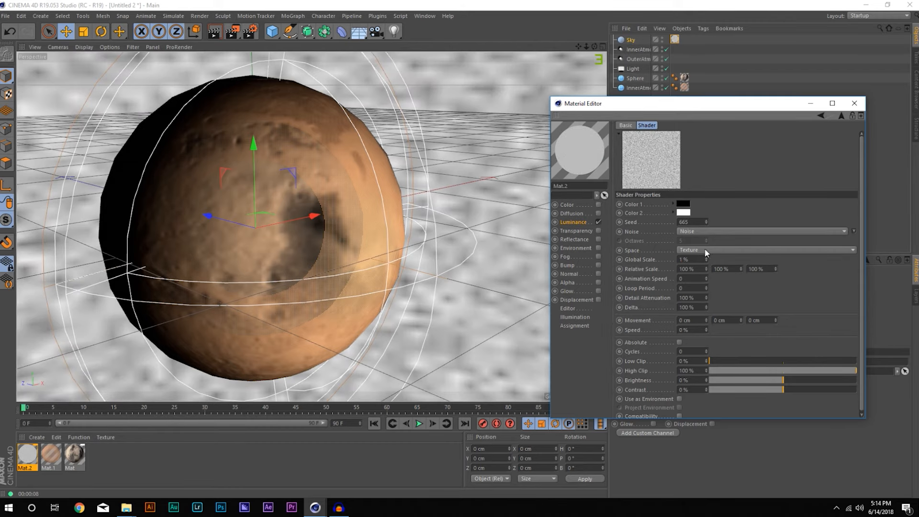
Raise the Noise layer's Low Clip past 82% and set its High Clip to 94% to leave only sparse stars.
left_click_drag(709, 360, 803, 372)
left_click(855, 103)
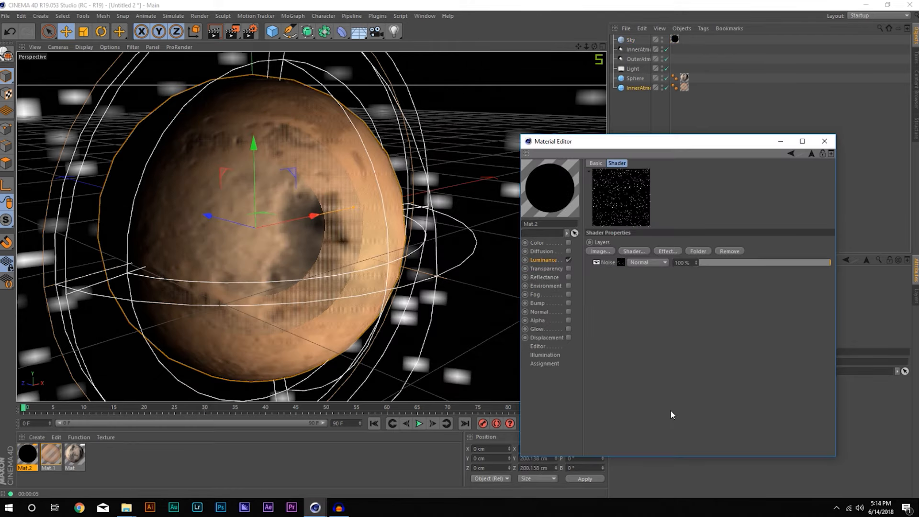
double_click(610, 263)
left_click(618, 269)
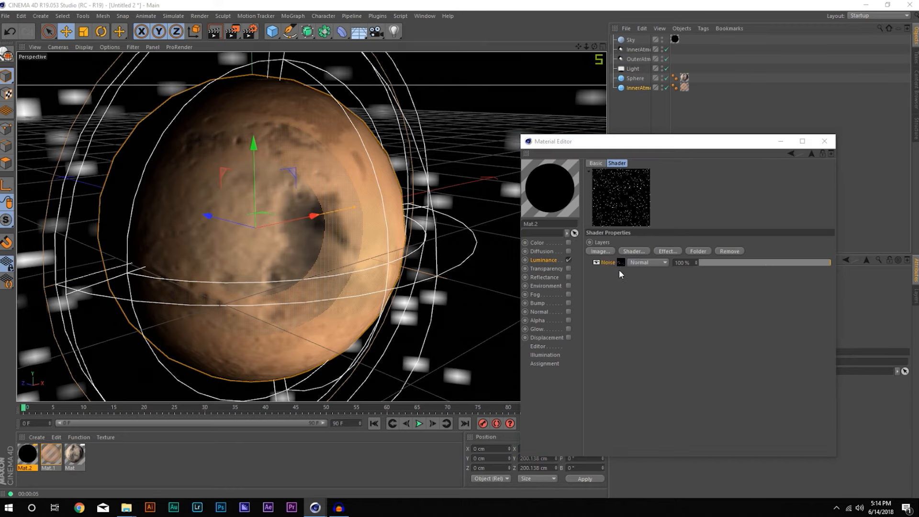
left_click(622, 263)
left_click(795, 399)
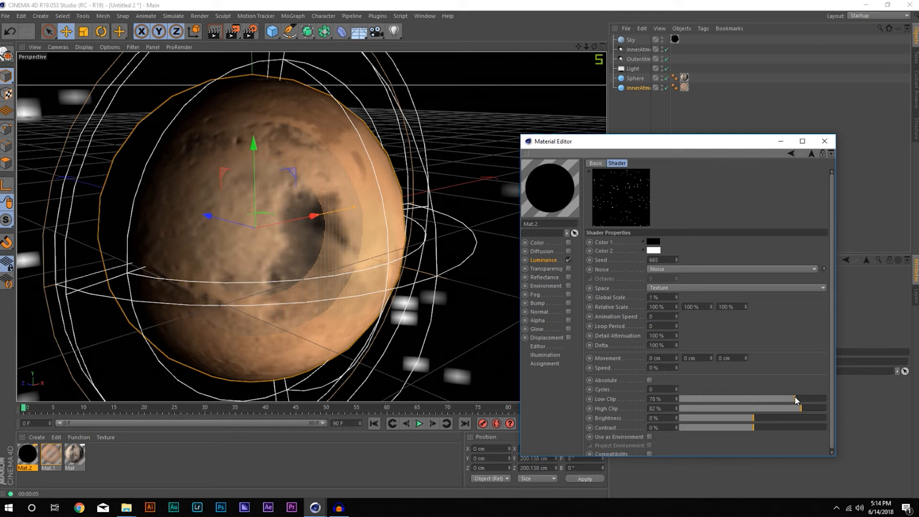
left_click_drag(800, 408, 819, 409)
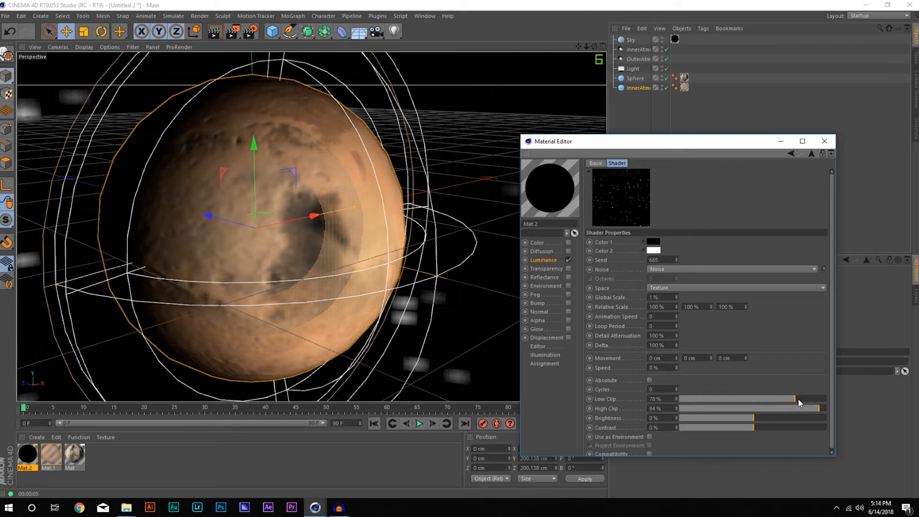
left_click(824, 140)
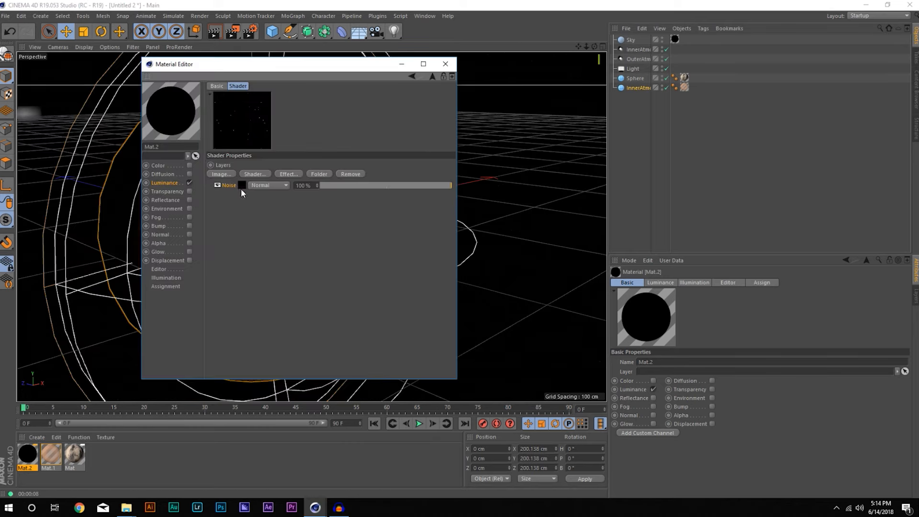
left_click(241, 186)
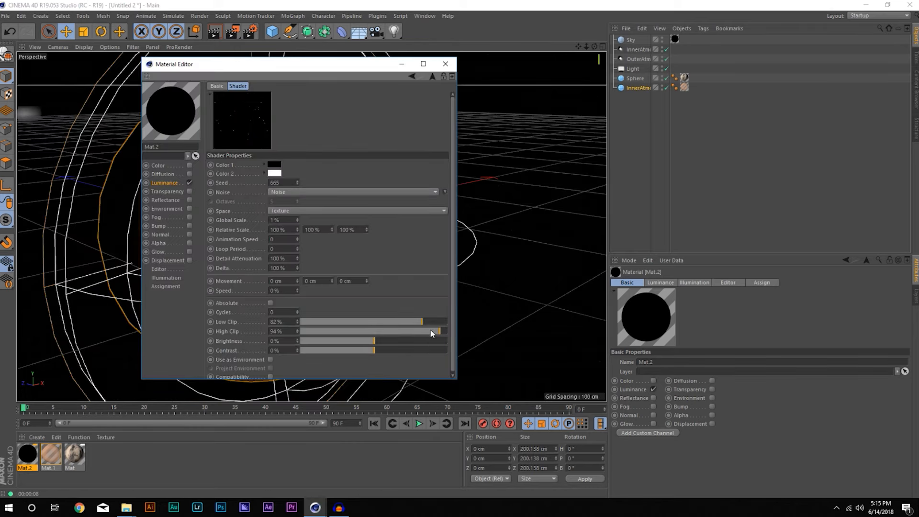
left_click_drag(423, 322, 430, 325)
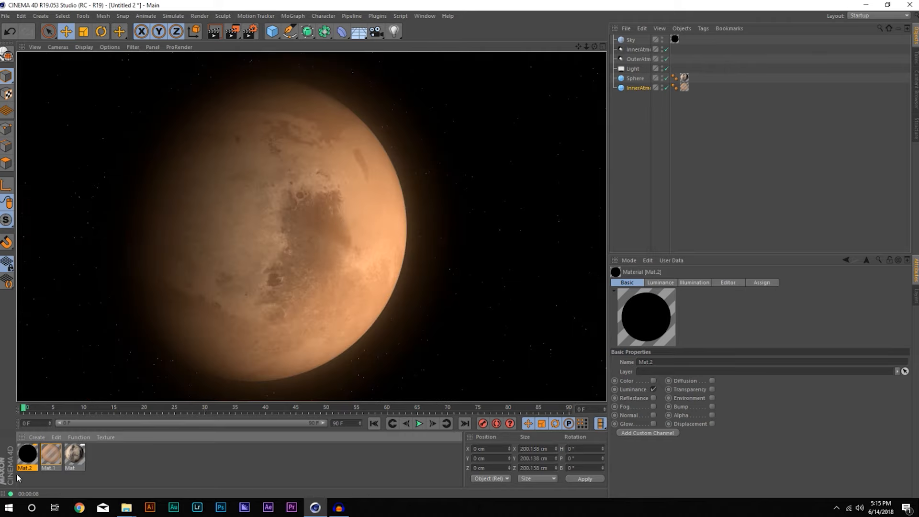
Reopen the Layer shader in the sky material's luminance channel.
double_click(27, 457)
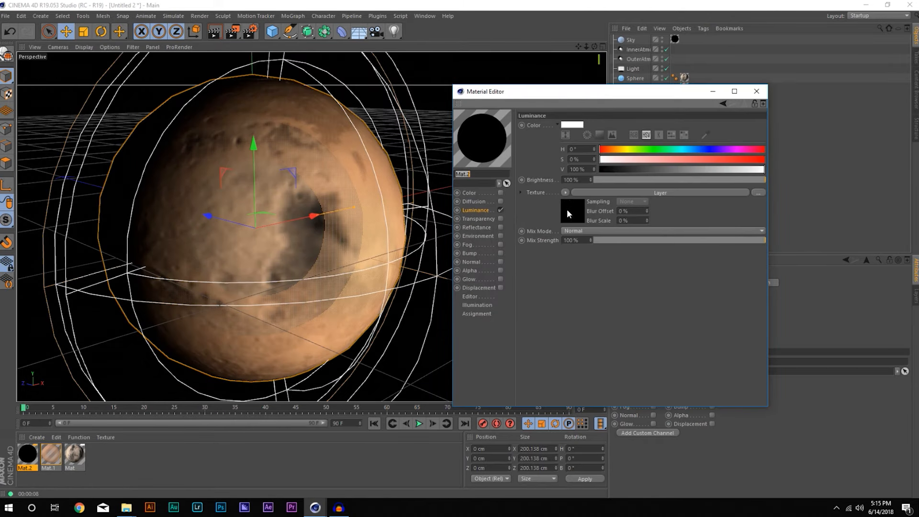
left_click(568, 213)
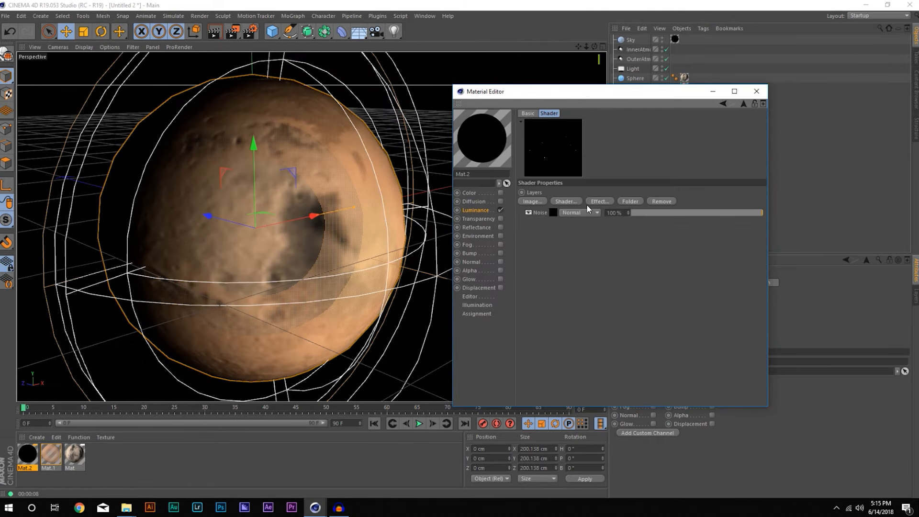
Try a Colorize effect above the Noise layer in the sky material and remove it again.
left_click(598, 201)
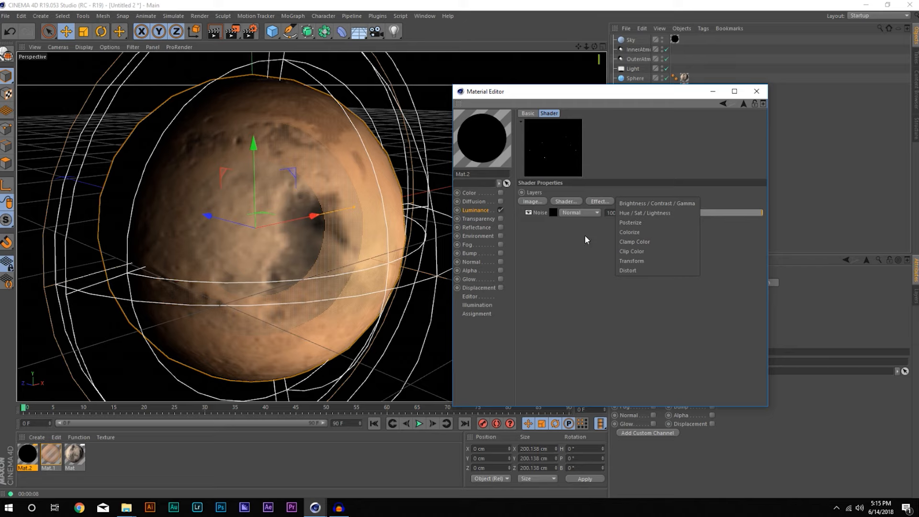
left_click(675, 213)
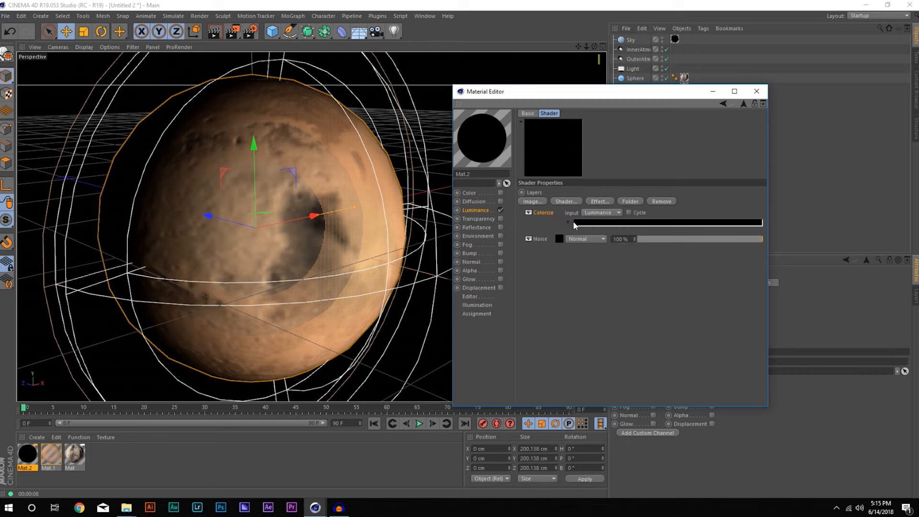
left_click(550, 213)
right_click(551, 213)
left_click(564, 217)
left_click(597, 202)
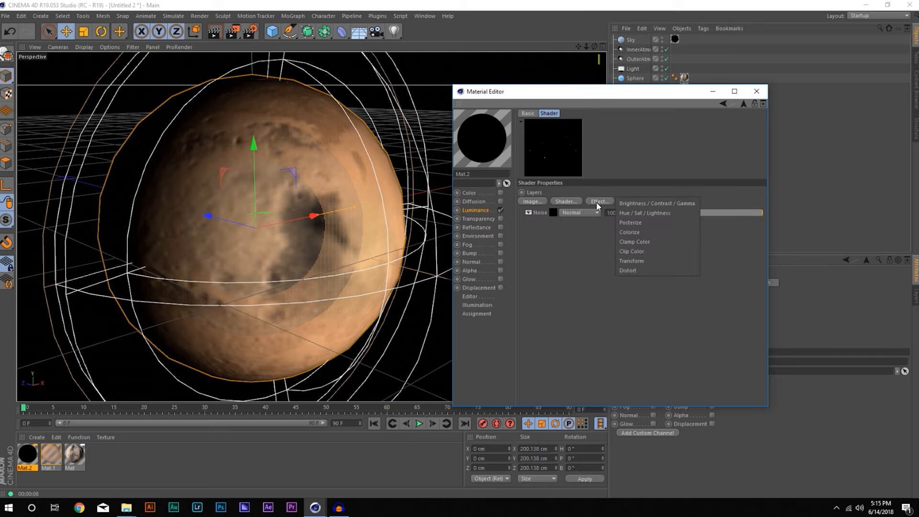
left_click(577, 201)
Add a second Noise shader to the sky material's layers and set its Color 2 to pure blue.
left_click(577, 201)
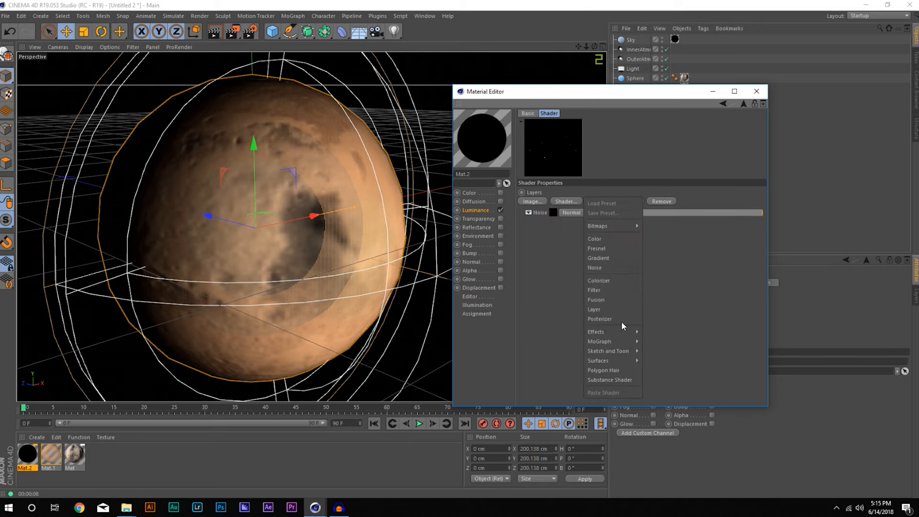
left_click(607, 268)
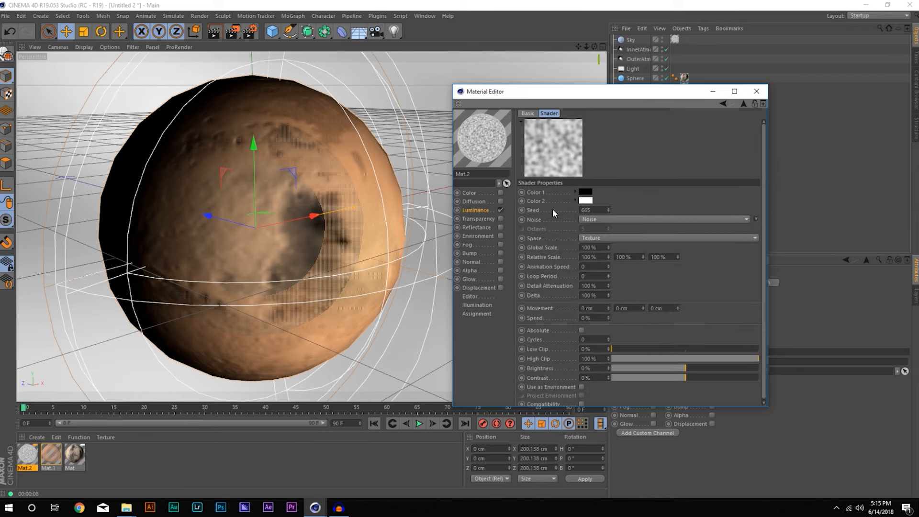
left_click(586, 200)
left_click(599, 196)
left_click(620, 197)
left_click_drag(623, 207, 638, 226)
left_click(570, 231)
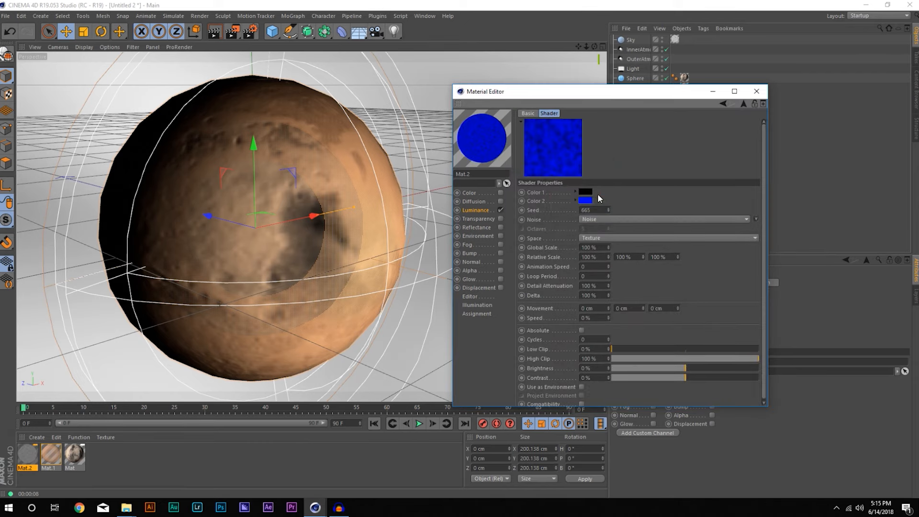
Set the second Noise shader's Color 1 to orange with hue 30°, saturation 80% and value 100%.
left_click(584, 191)
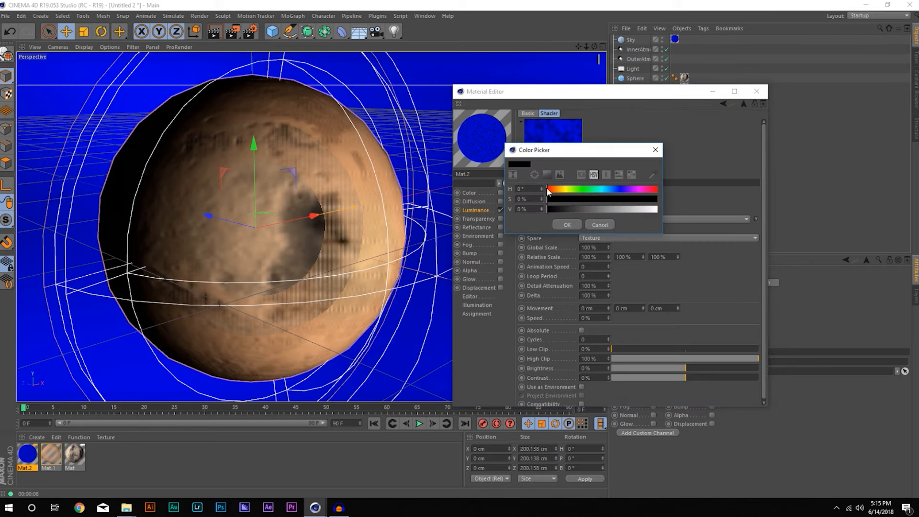
left_click_drag(547, 188, 657, 211)
left_click(656, 211)
left_click(618, 199)
left_click_drag(558, 190, 556, 191)
mouse_move(622, 199)
left_mouse_down()
mouse_move(639, 197)
mouse_move(627, 199)
left_mouse_up()
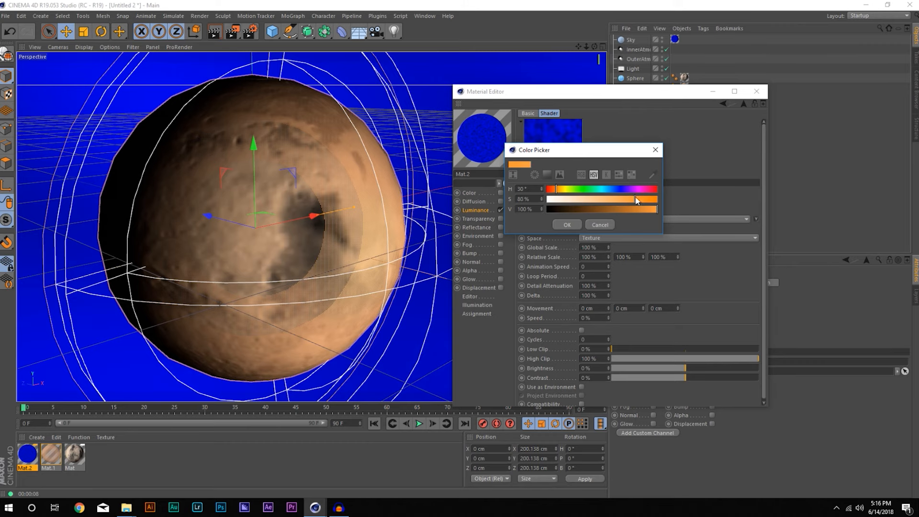
left_click(572, 223)
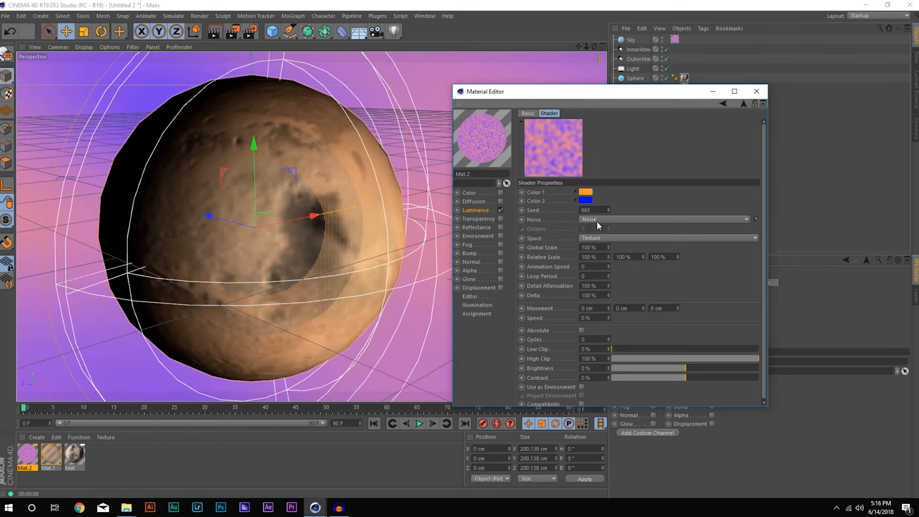
Raise the second Noise shader's Global Scale to about 189%.
left_click(609, 246)
left_click(609, 246)
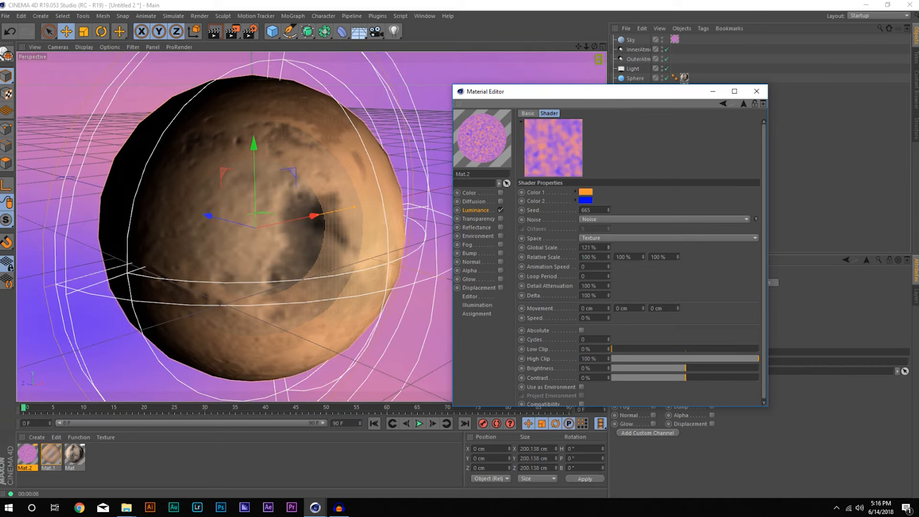
left_click_drag(609, 247, 607, 230)
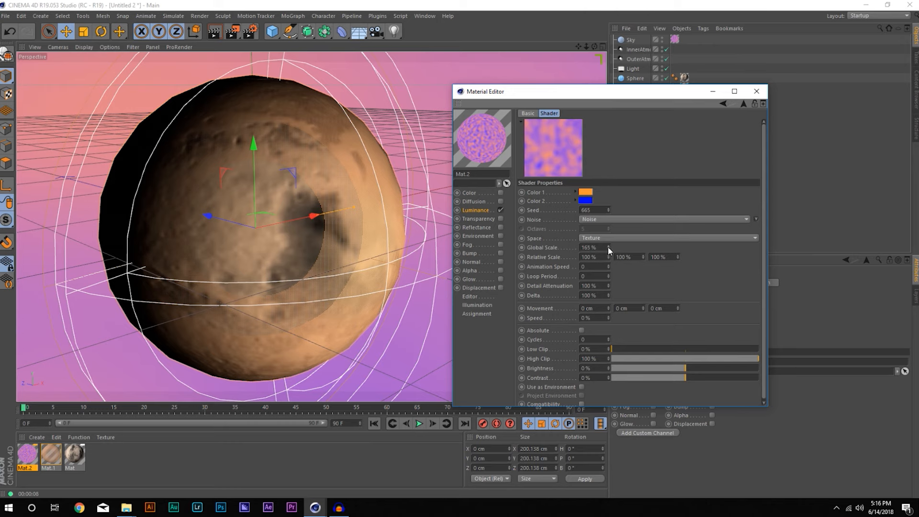
mouse_move(608, 248)
left_mouse_down()
mouse_move(608, 240)
mouse_move(606, 248)
left_mouse_up()
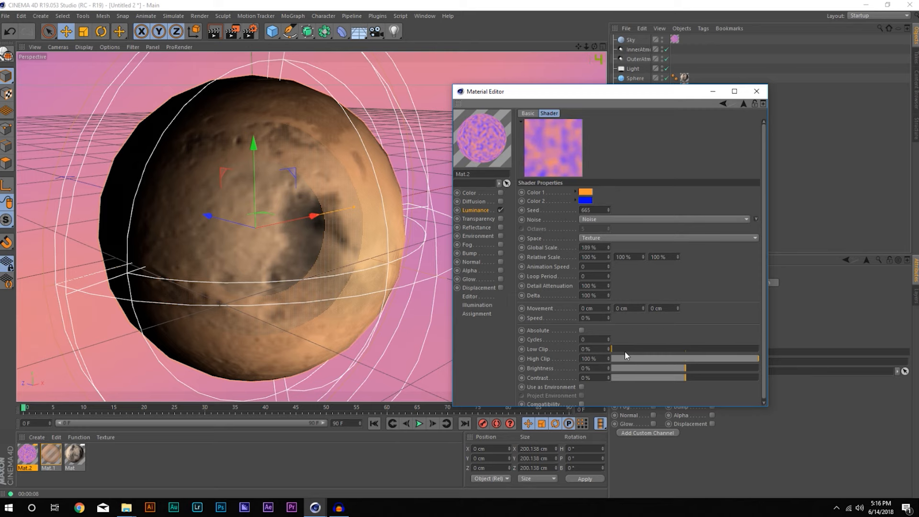
Return to the sky material's layer stack and set the coloured Noise layer's blend mode to Multiply.
left_click(744, 103)
left_click_drag(670, 213, 805, 213)
left_click(579, 213)
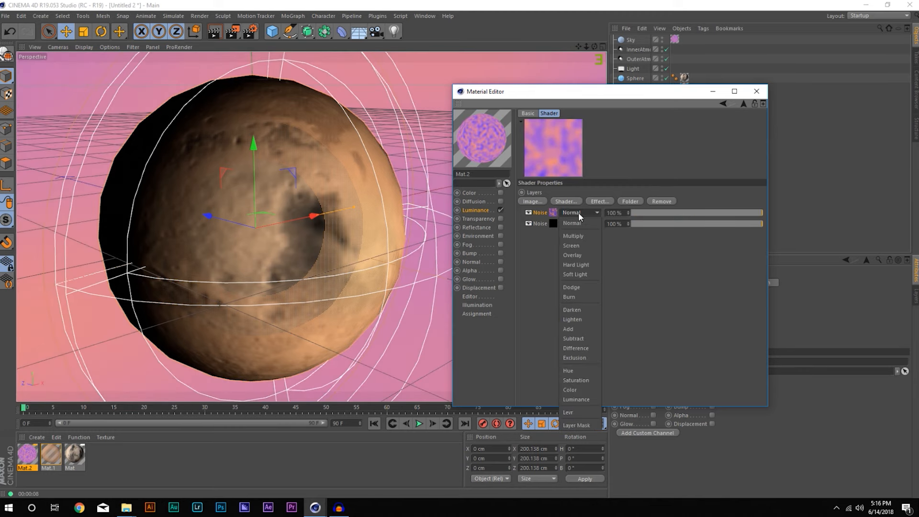
left_click(582, 235)
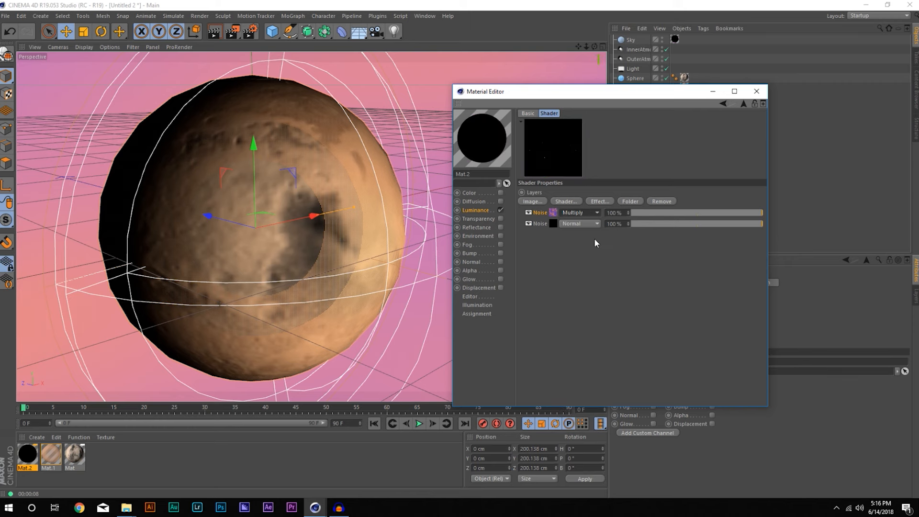
Lower the coloured Noise layer's blend strength to below 67% and close the Material Editor.
left_click_drag(633, 214, 764, 213)
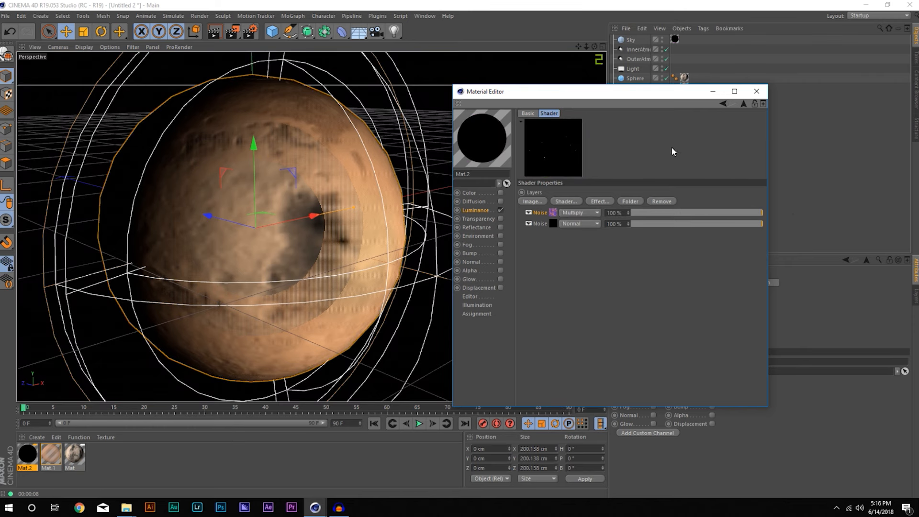
left_click(756, 92)
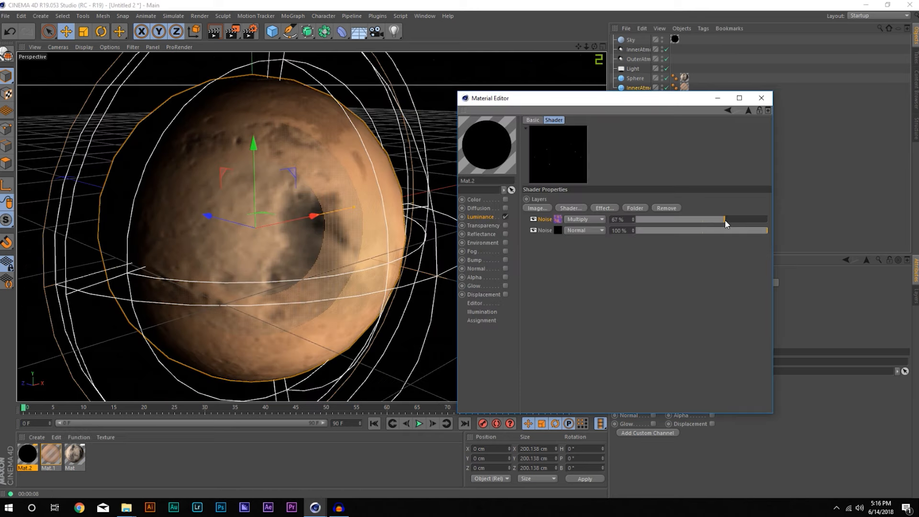
left_click_drag(724, 220, 713, 224)
left_click(763, 97)
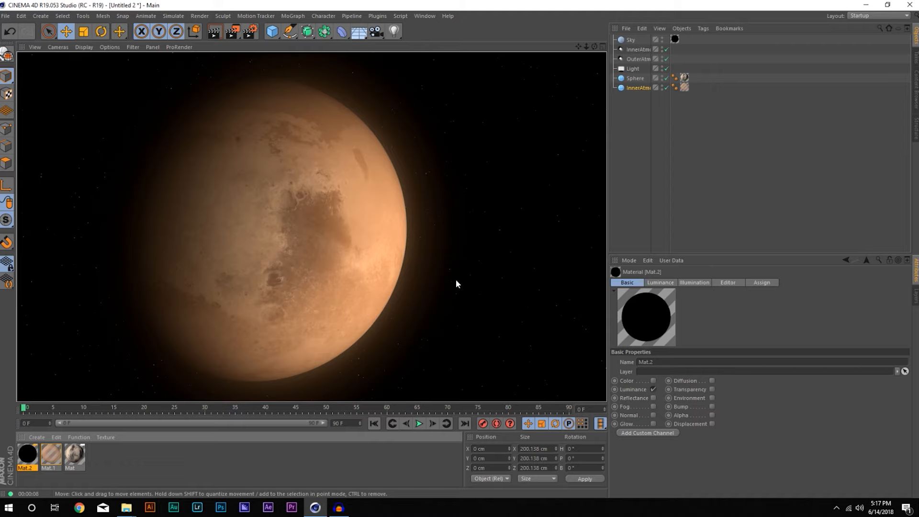